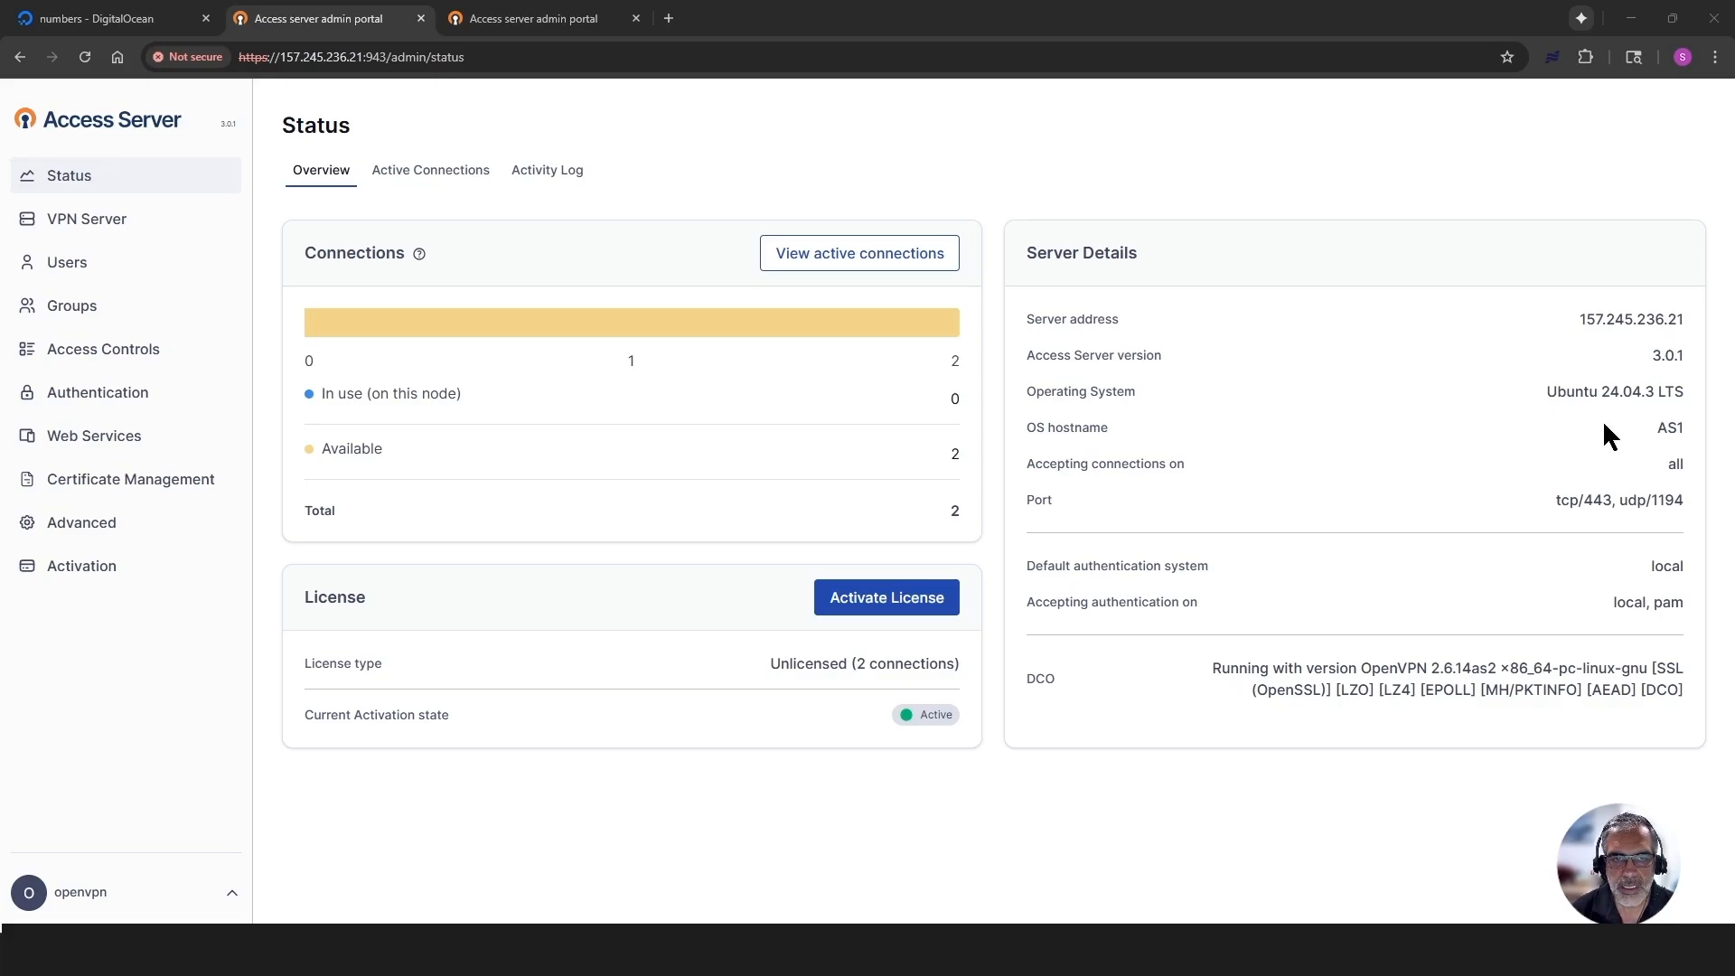
- Review the first Access Server's OS hostname, users and groups in its admin portal
drag(1694, 432, 1634, 430)
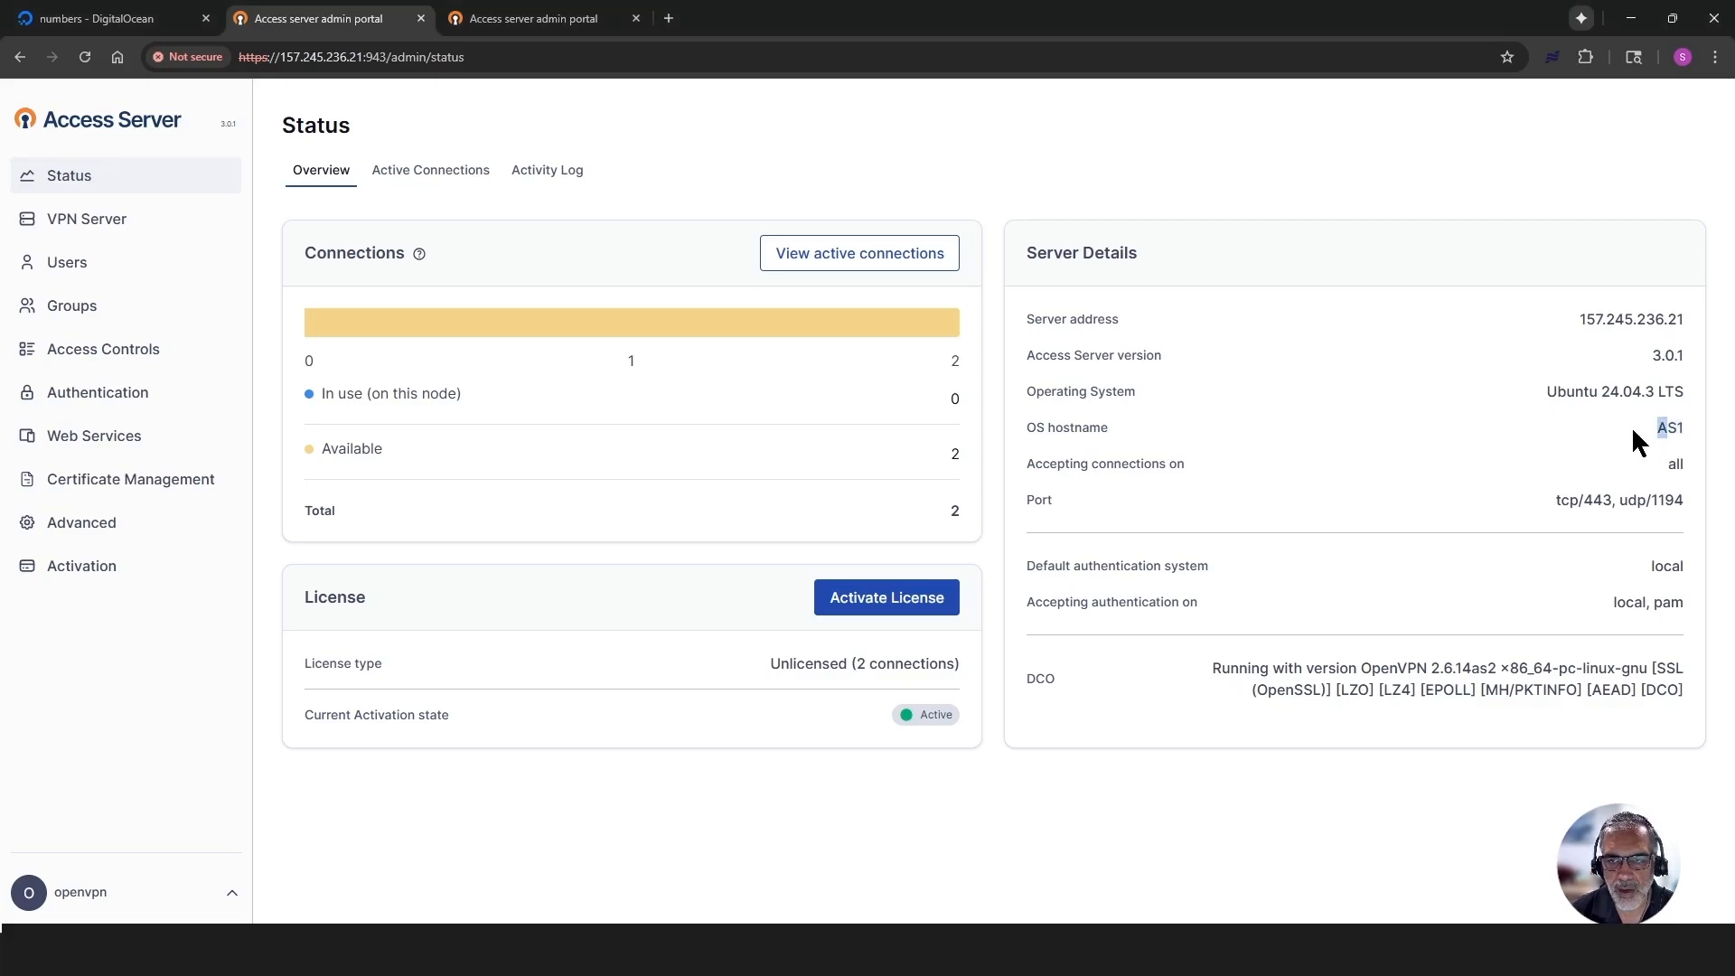
click(69, 221)
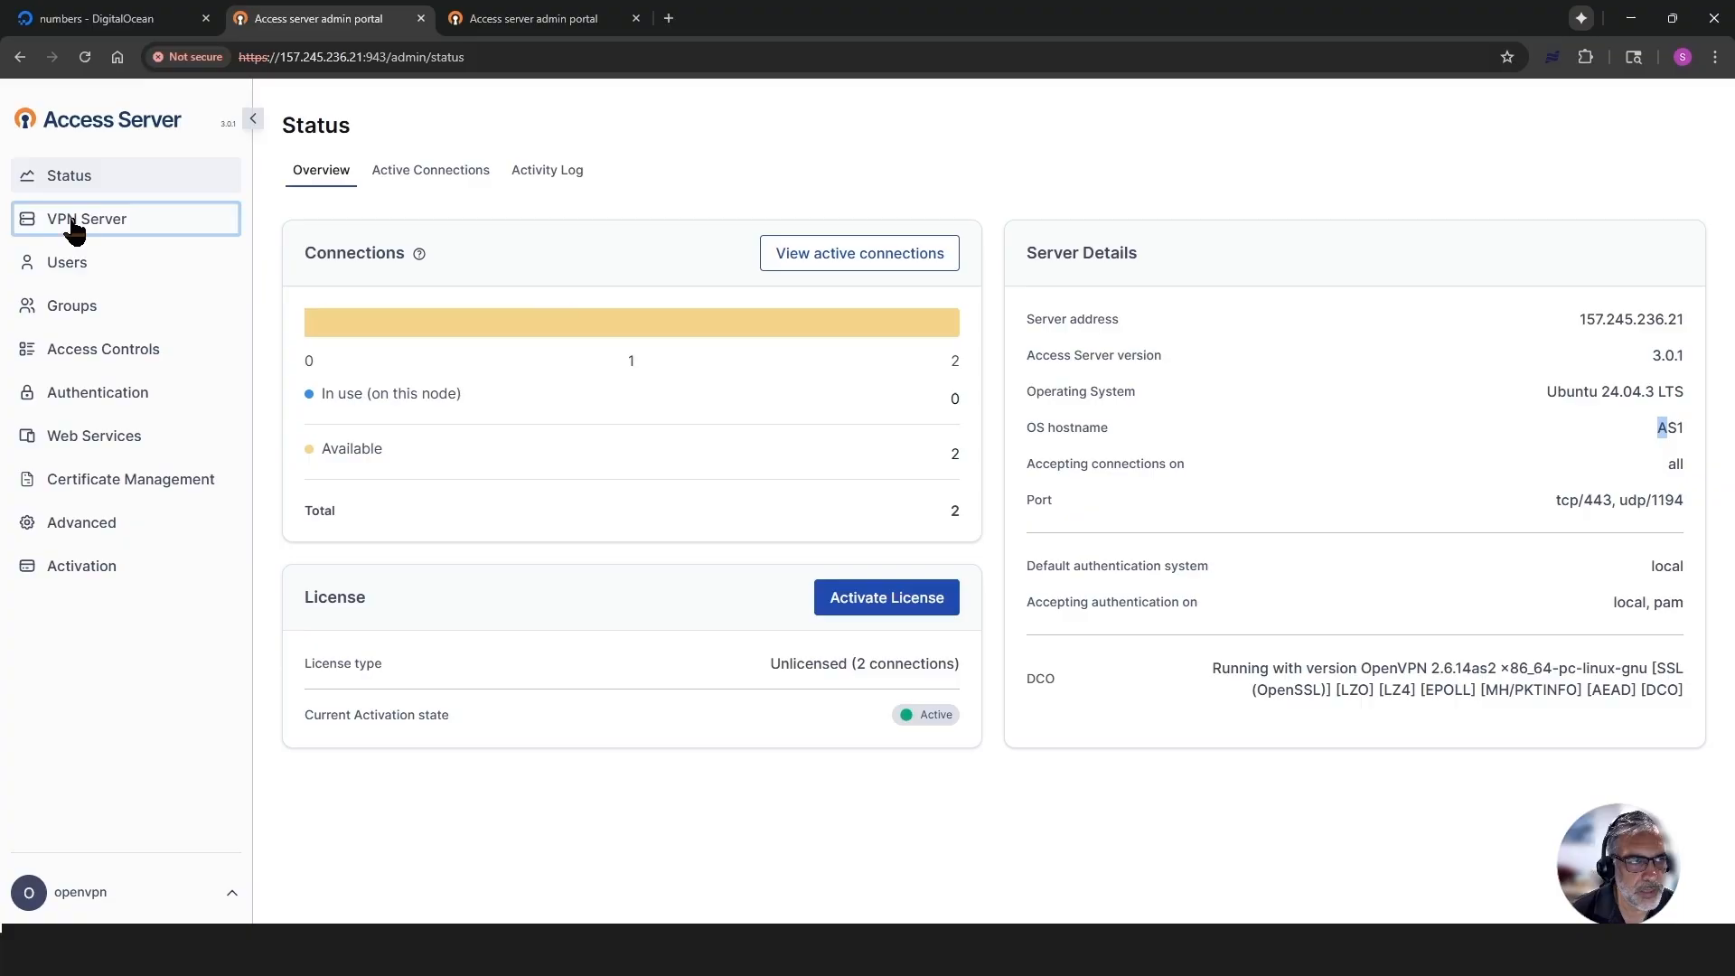
click(71, 266)
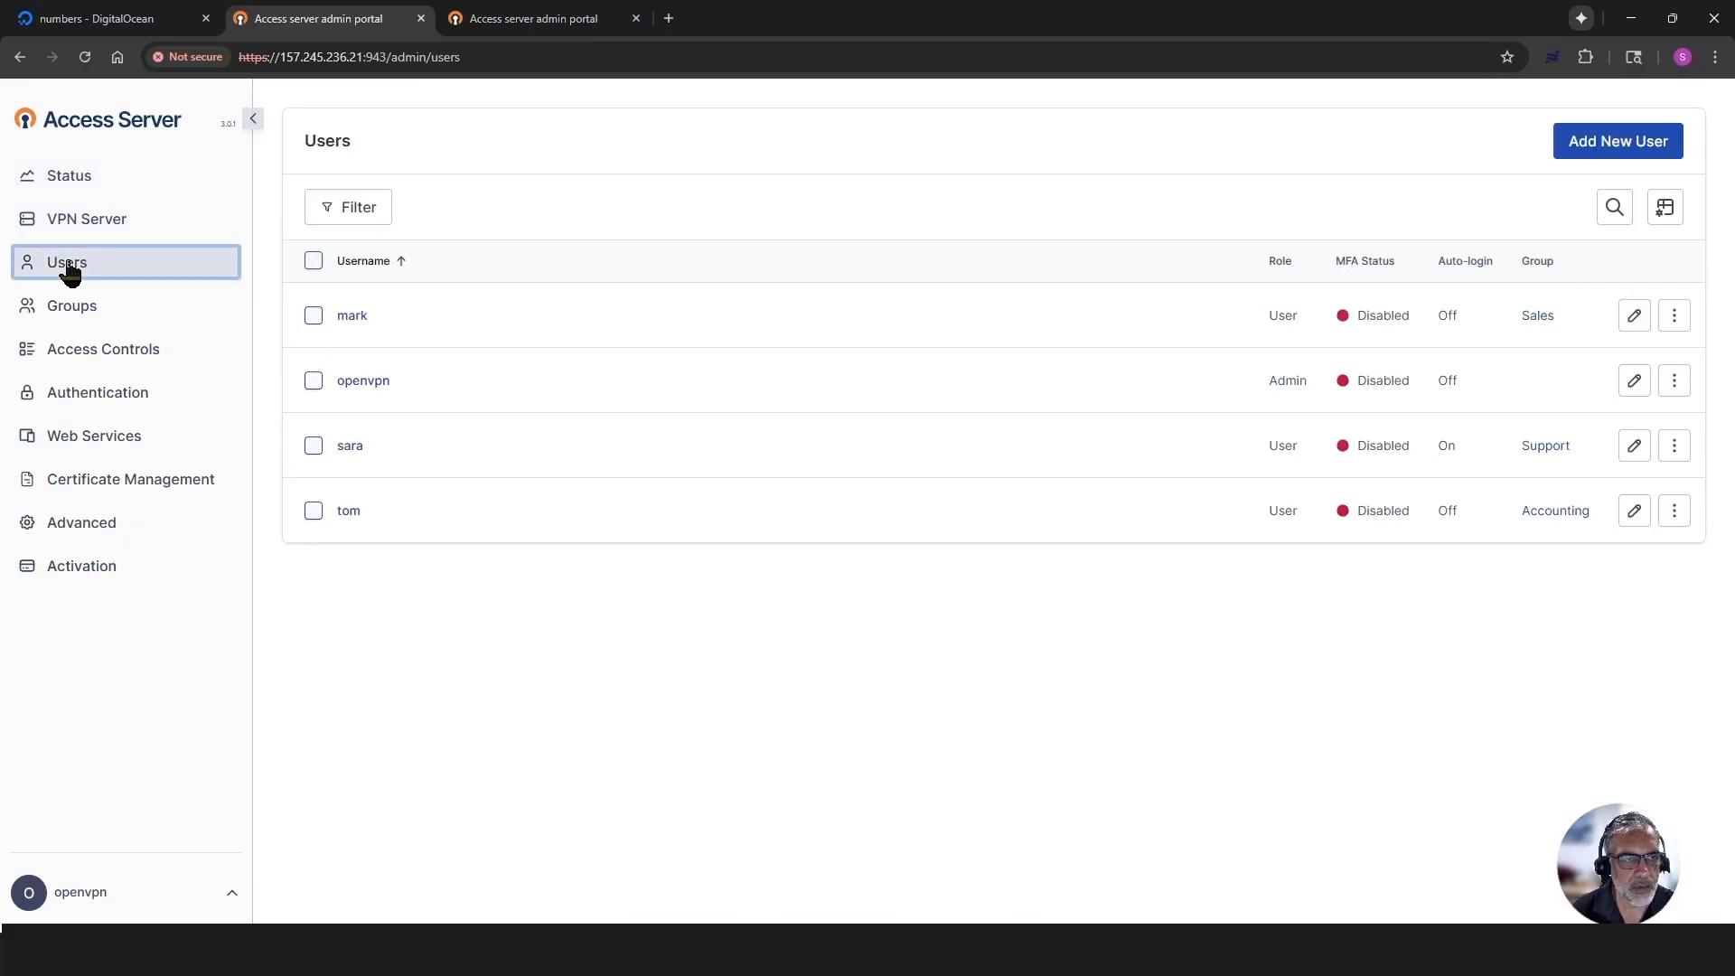
click(86, 317)
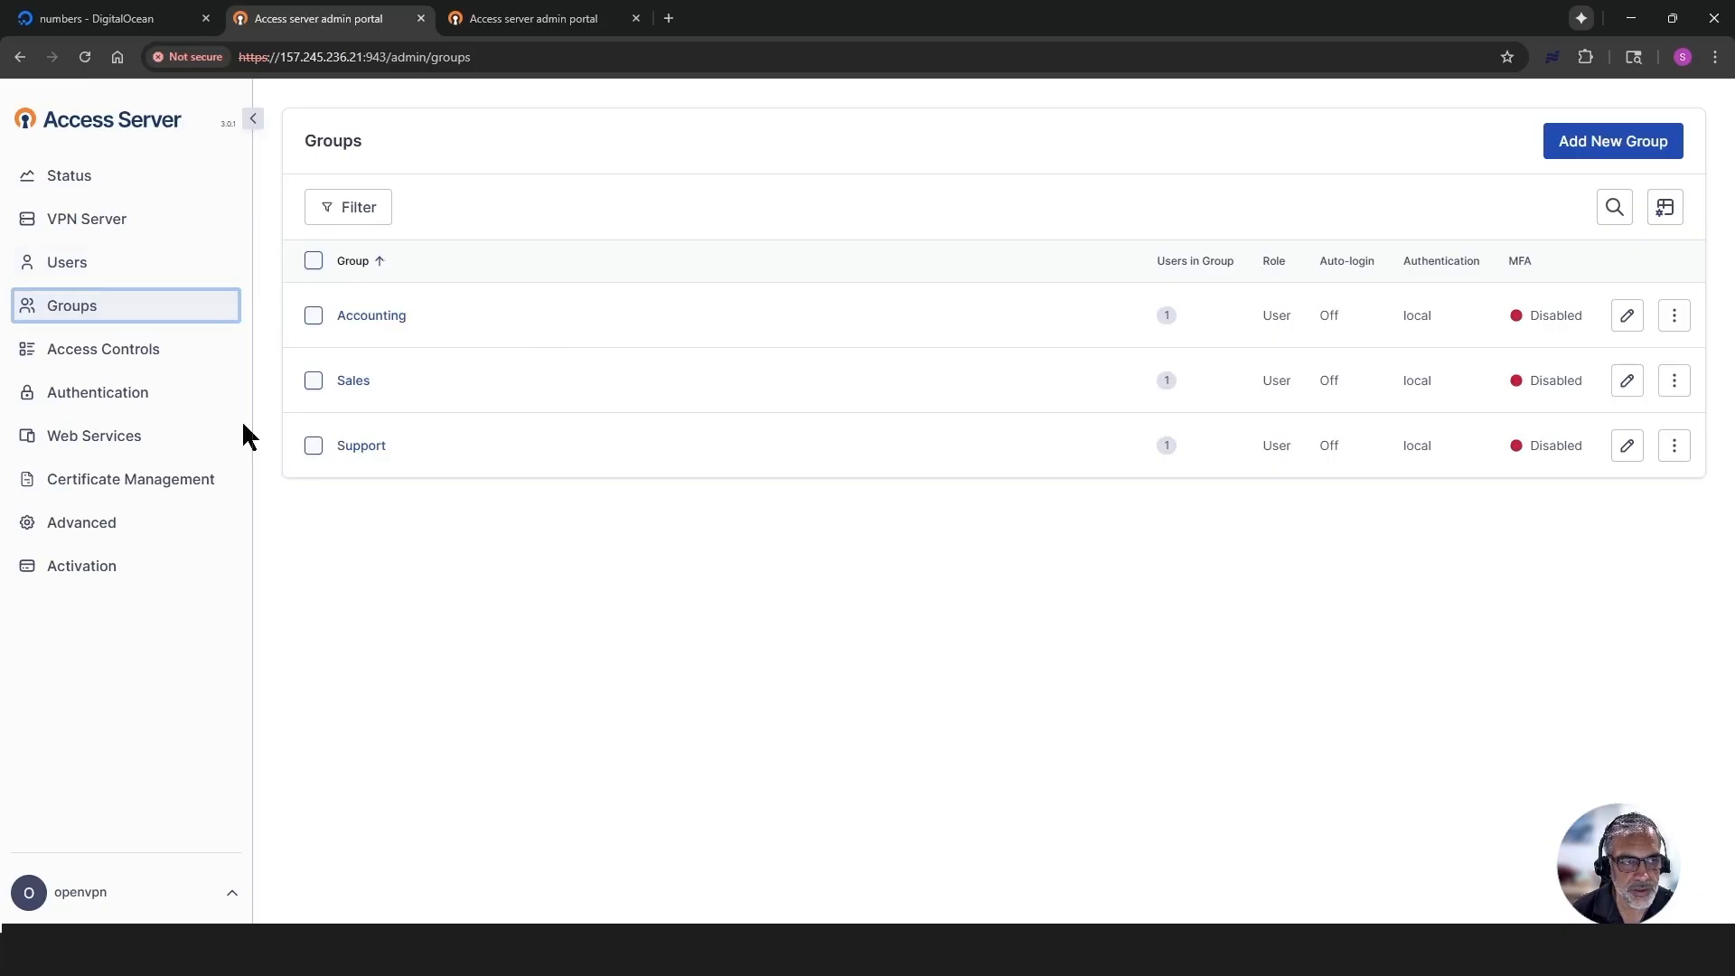
- Review the second Access Server's OS hostname, users and groups for comparison, and return to its status overview
click(531, 17)
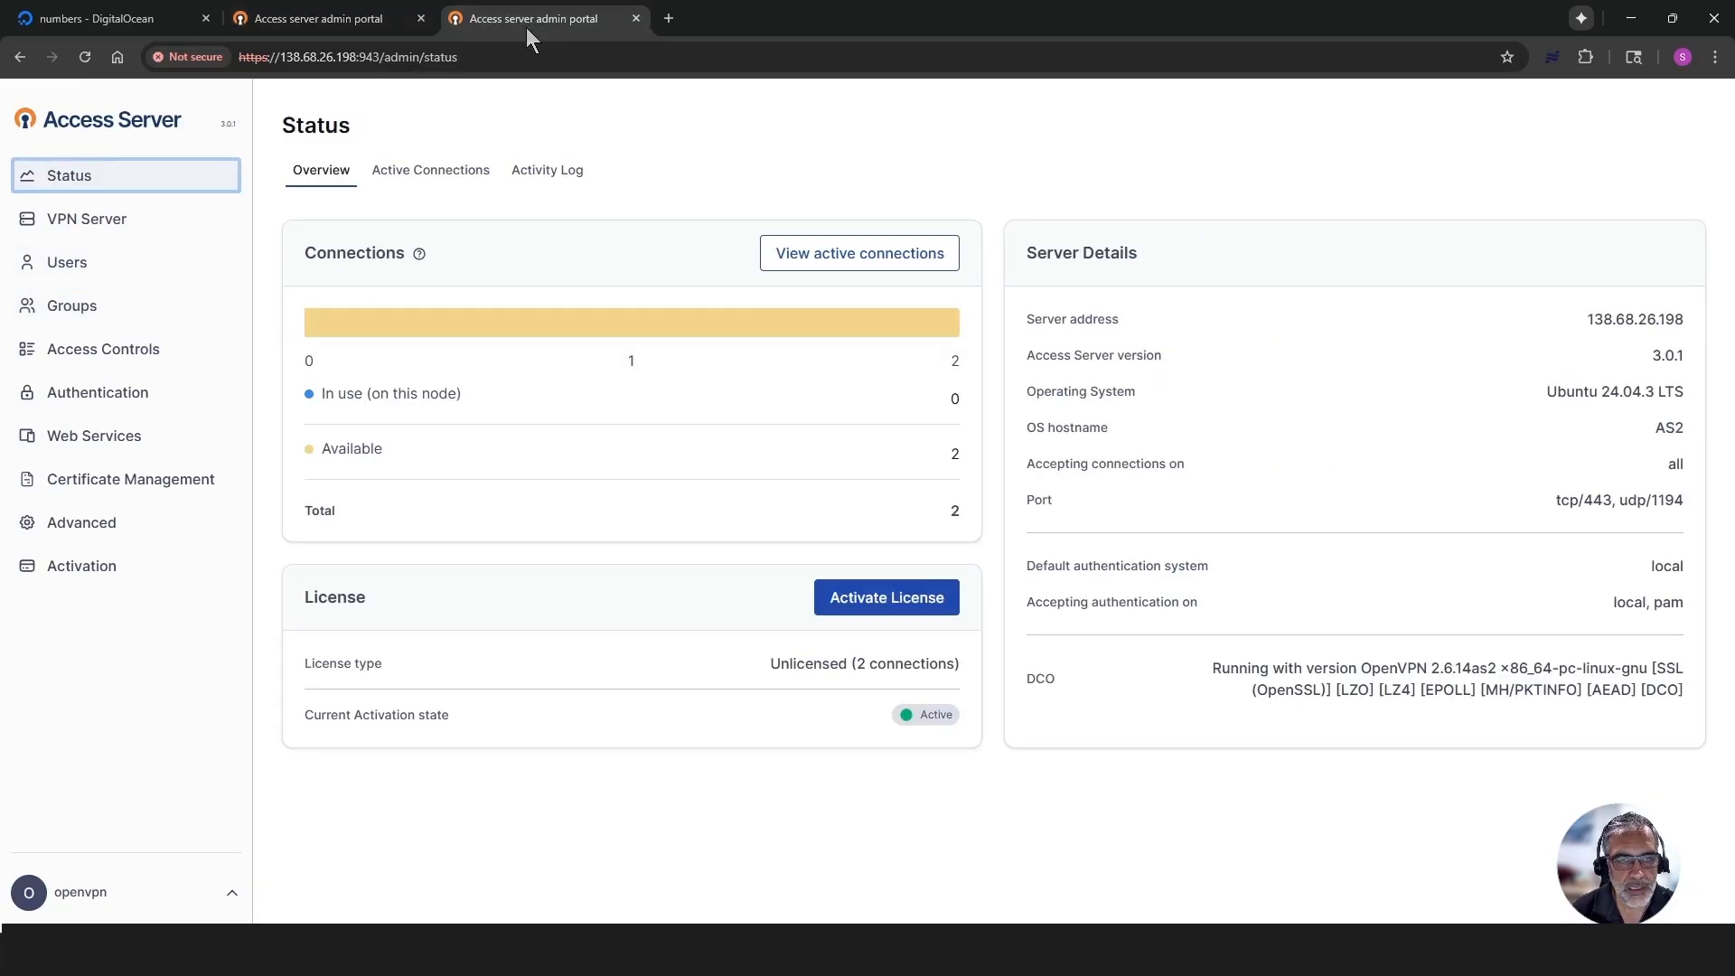
drag(1685, 431, 1640, 425)
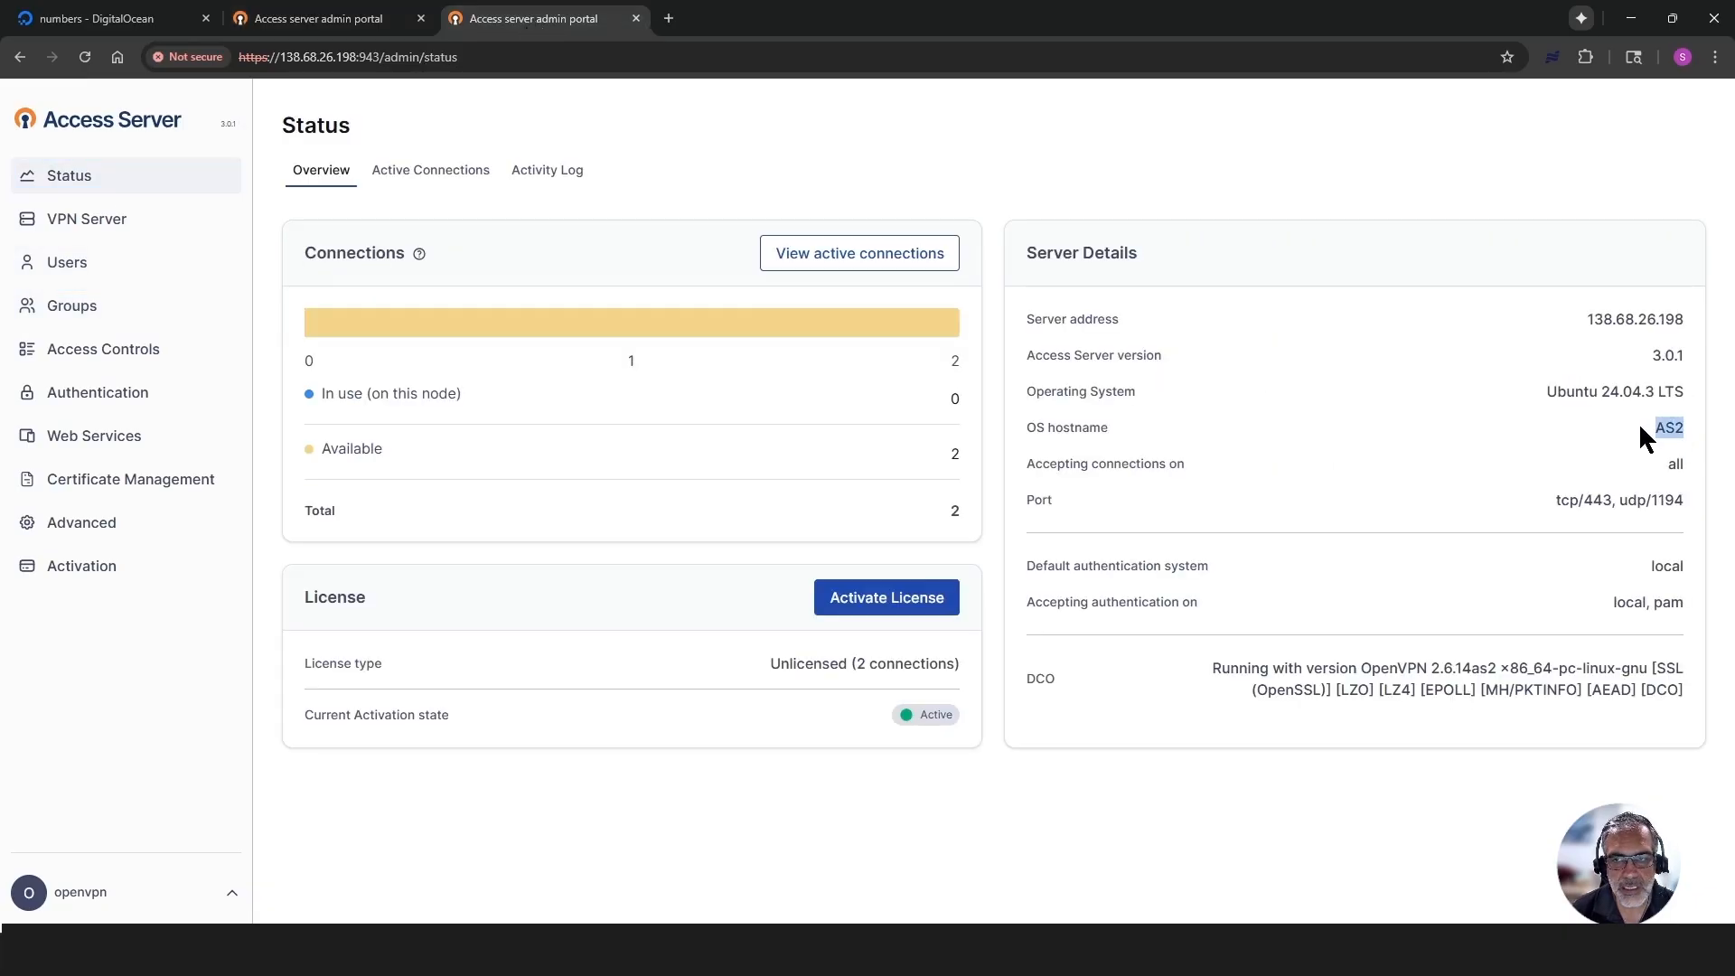
click(1559, 441)
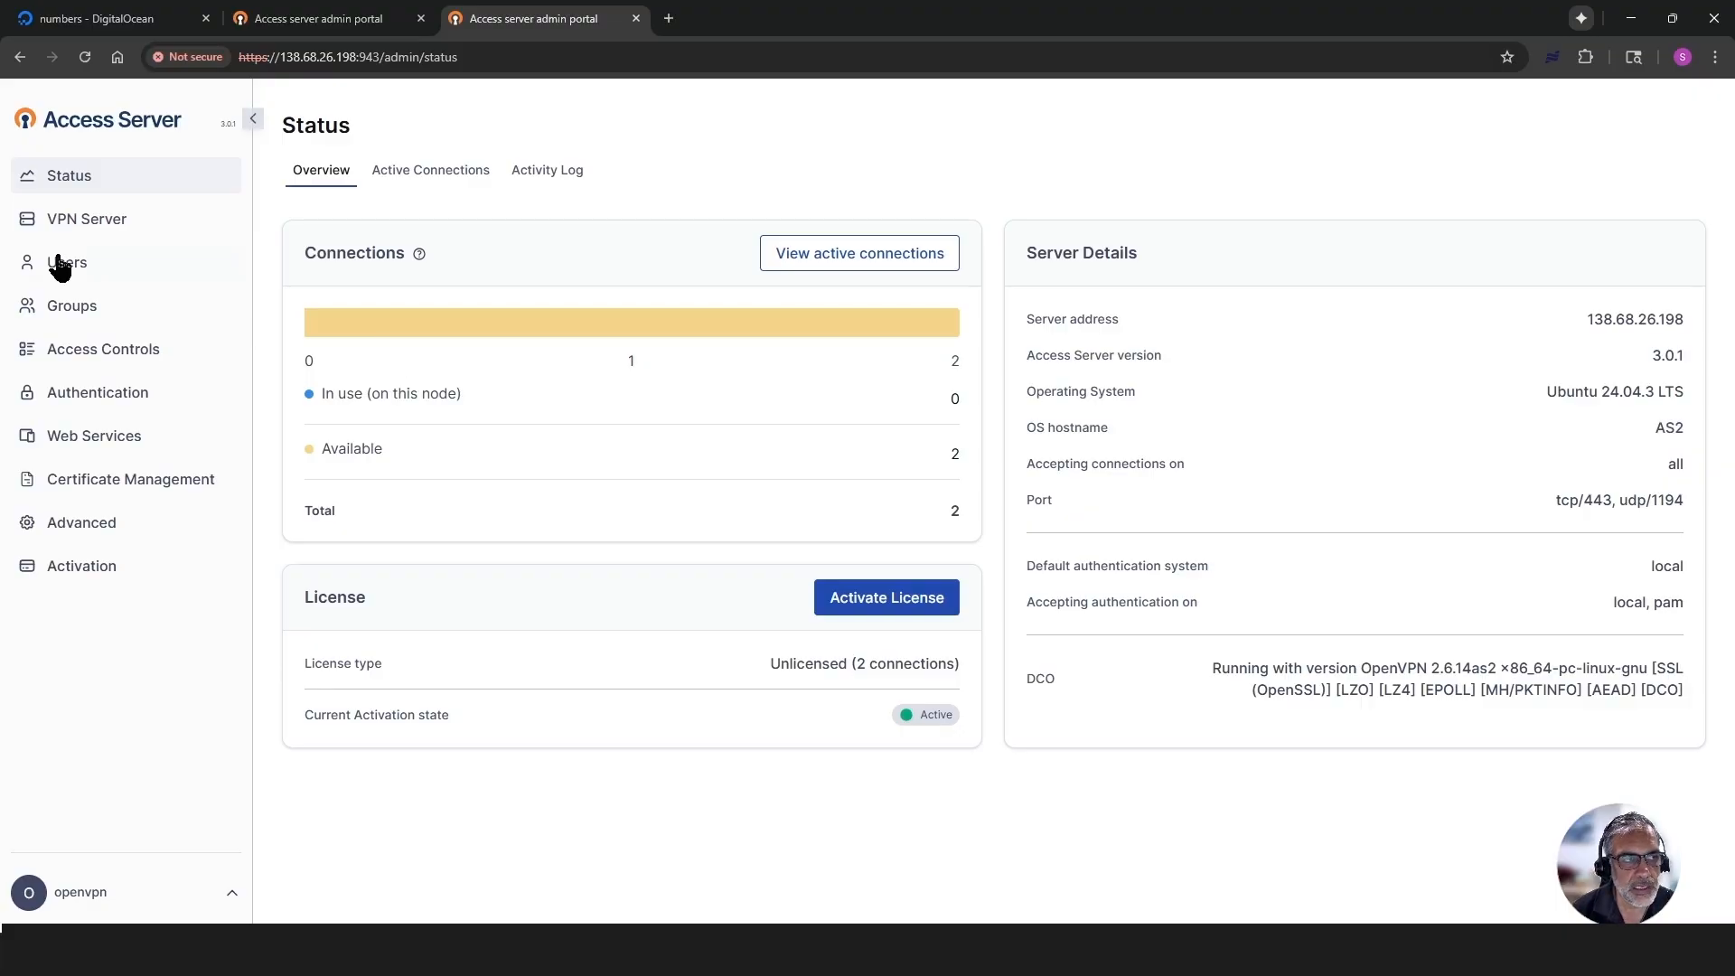
click(60, 268)
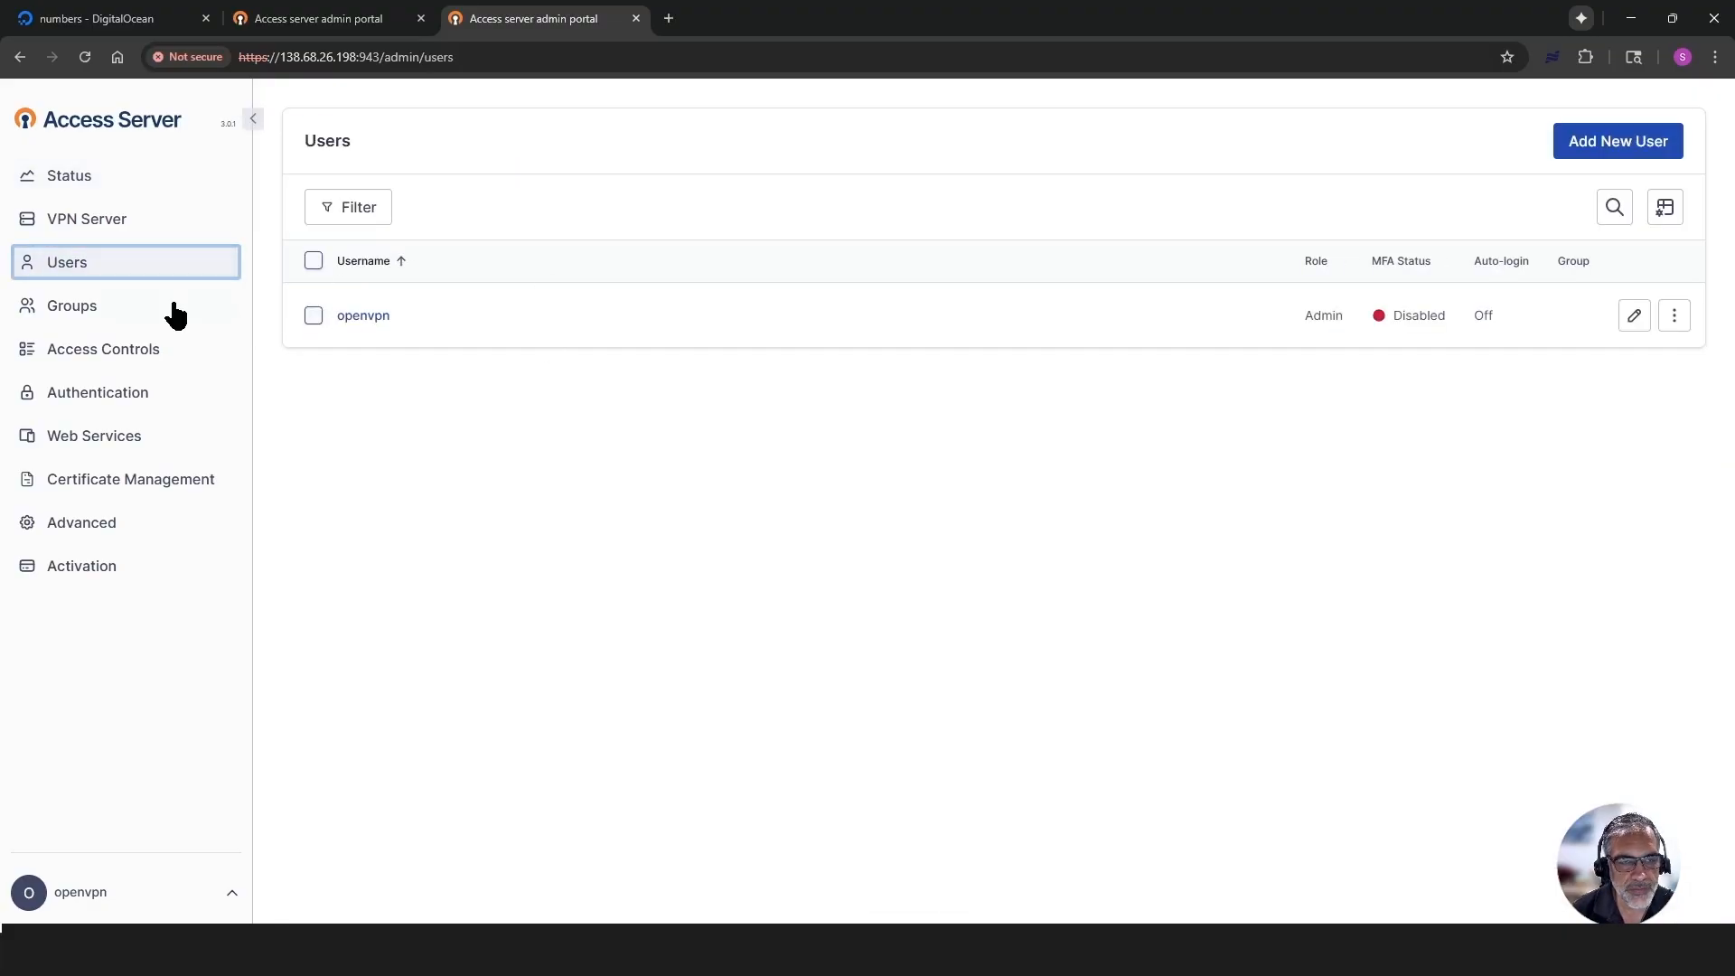
click(85, 310)
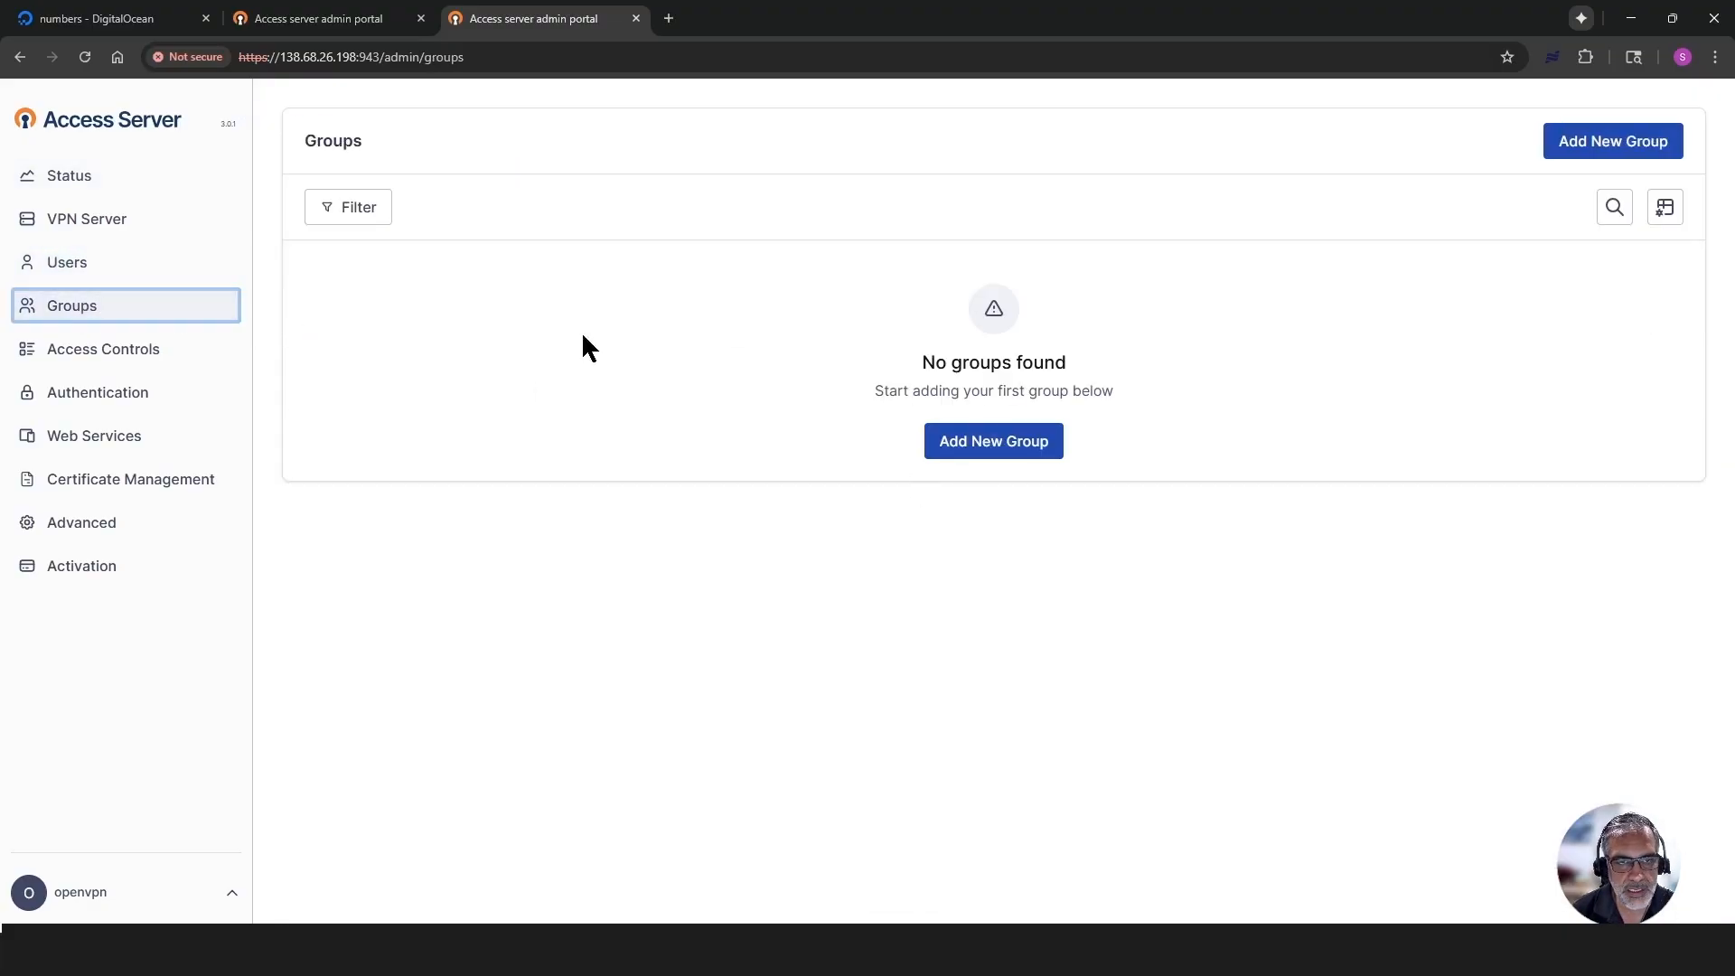
click(69, 175)
- Switch to DigitalOcean and examine the VPC network connection details of the numbers MySQL database
click(98, 20)
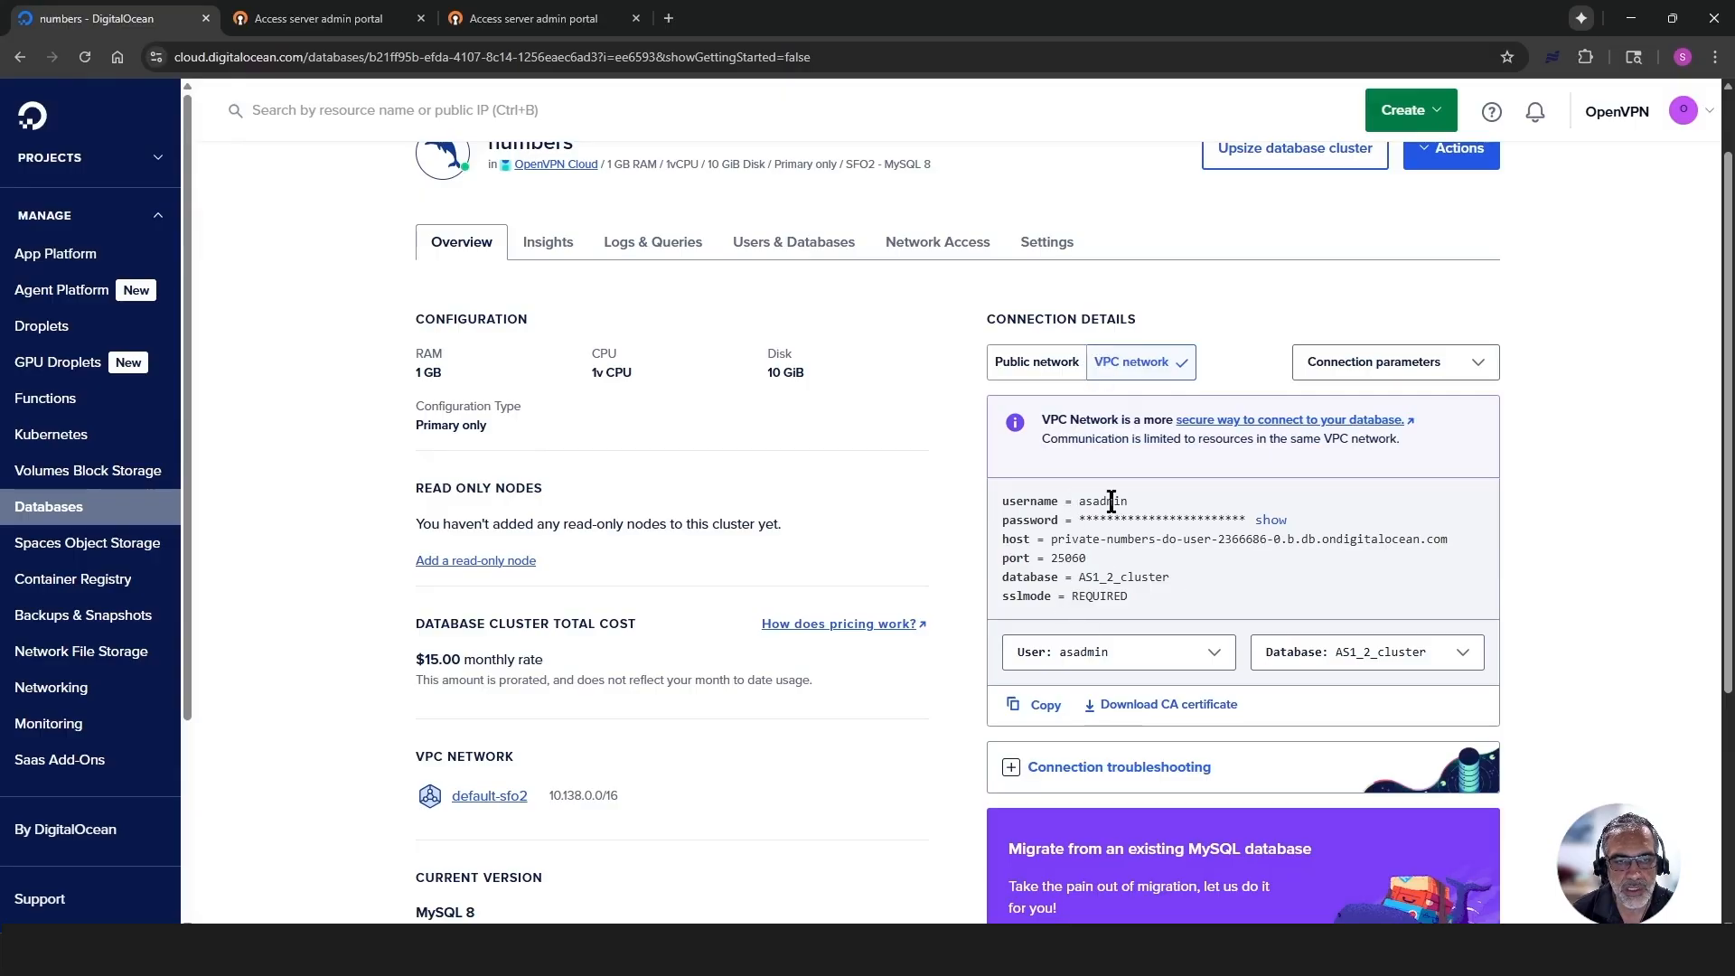
drag(1161, 602, 995, 503)
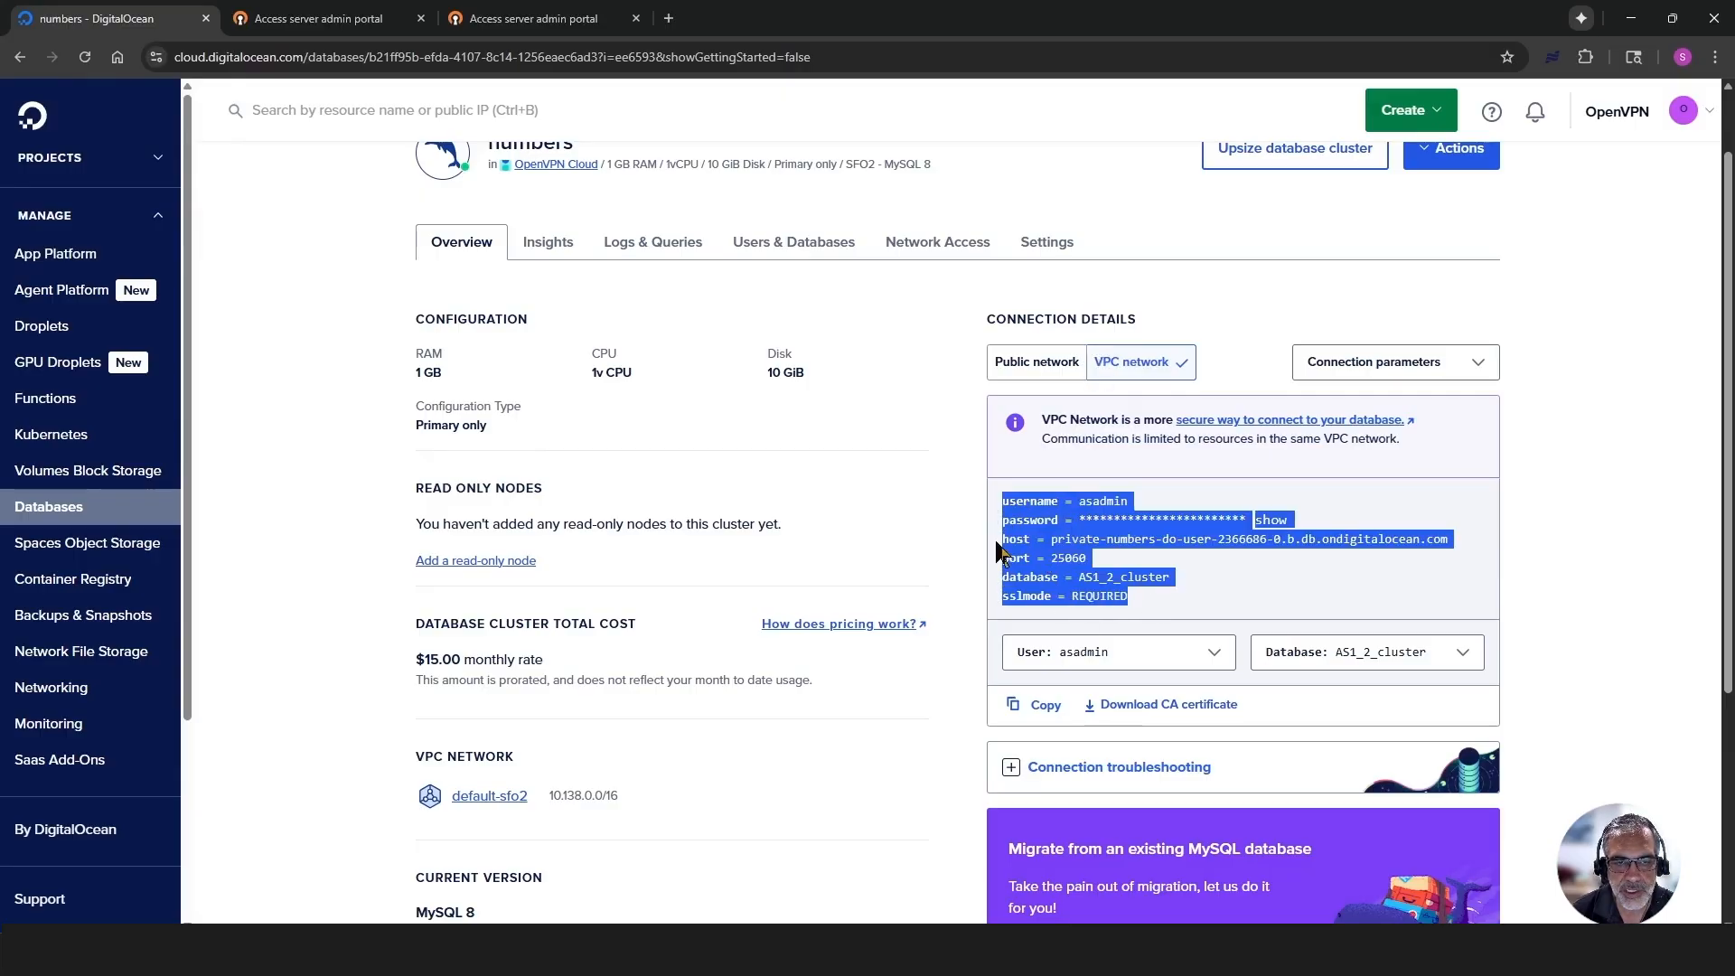
click(1055, 524)
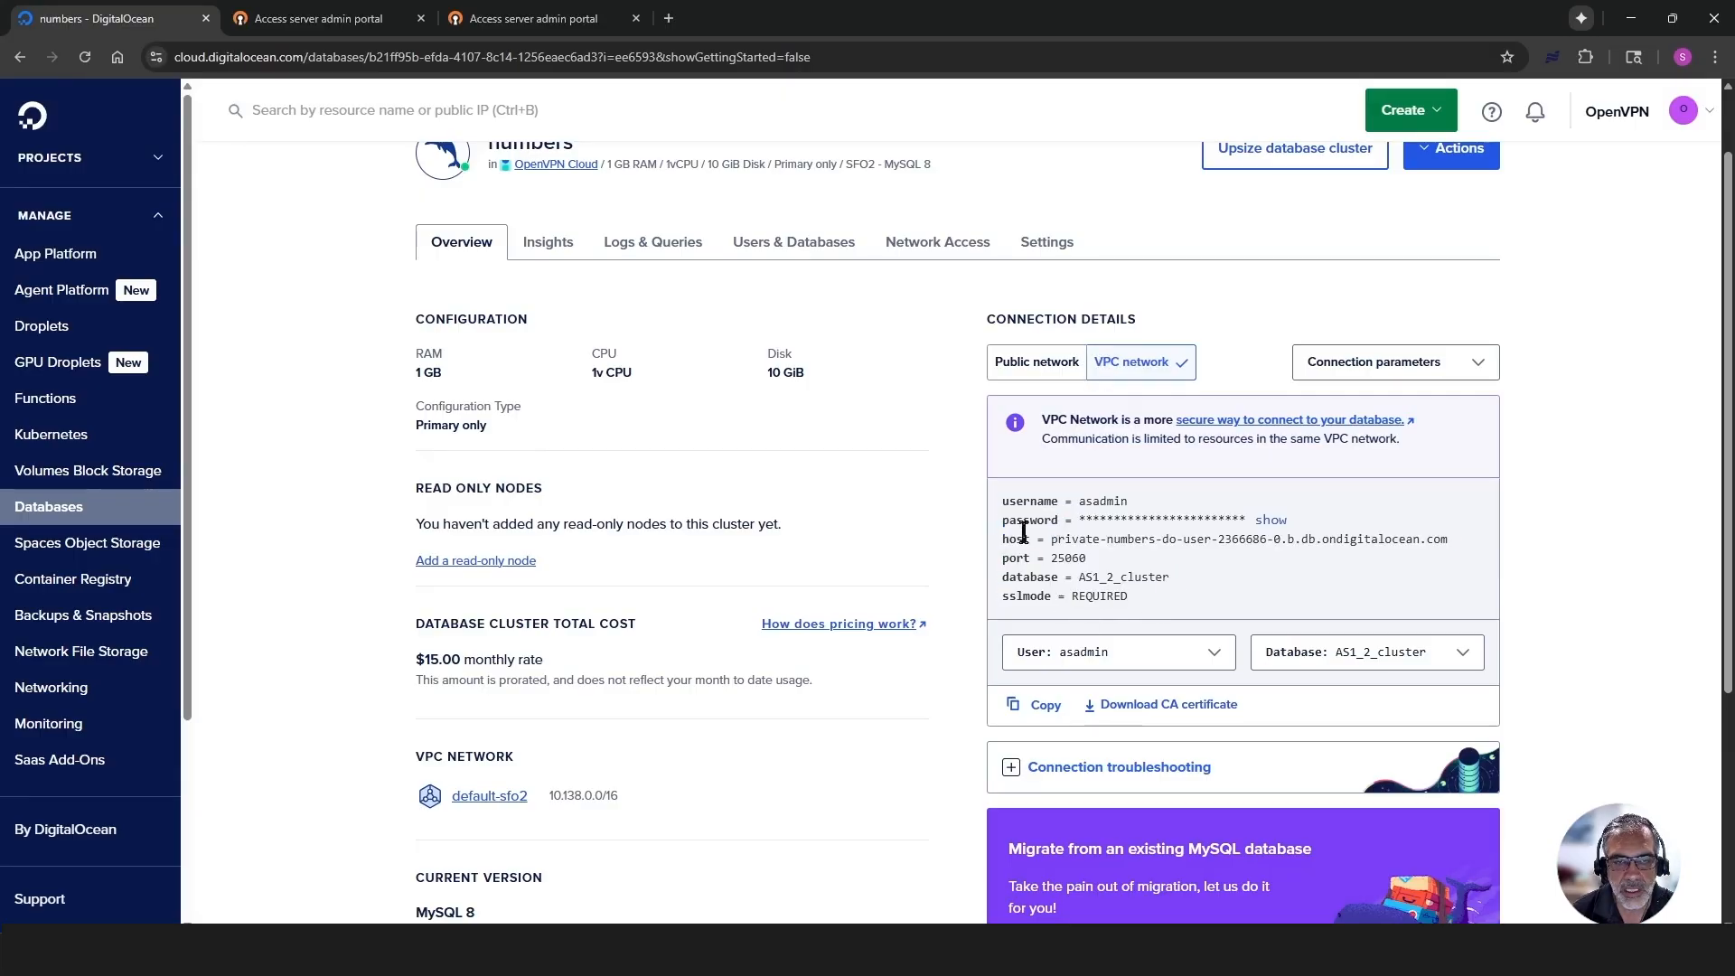
- Switch to the AS1 admin portal and start creating a new cluster in the VPN server's clustering and failover settings
click(315, 14)
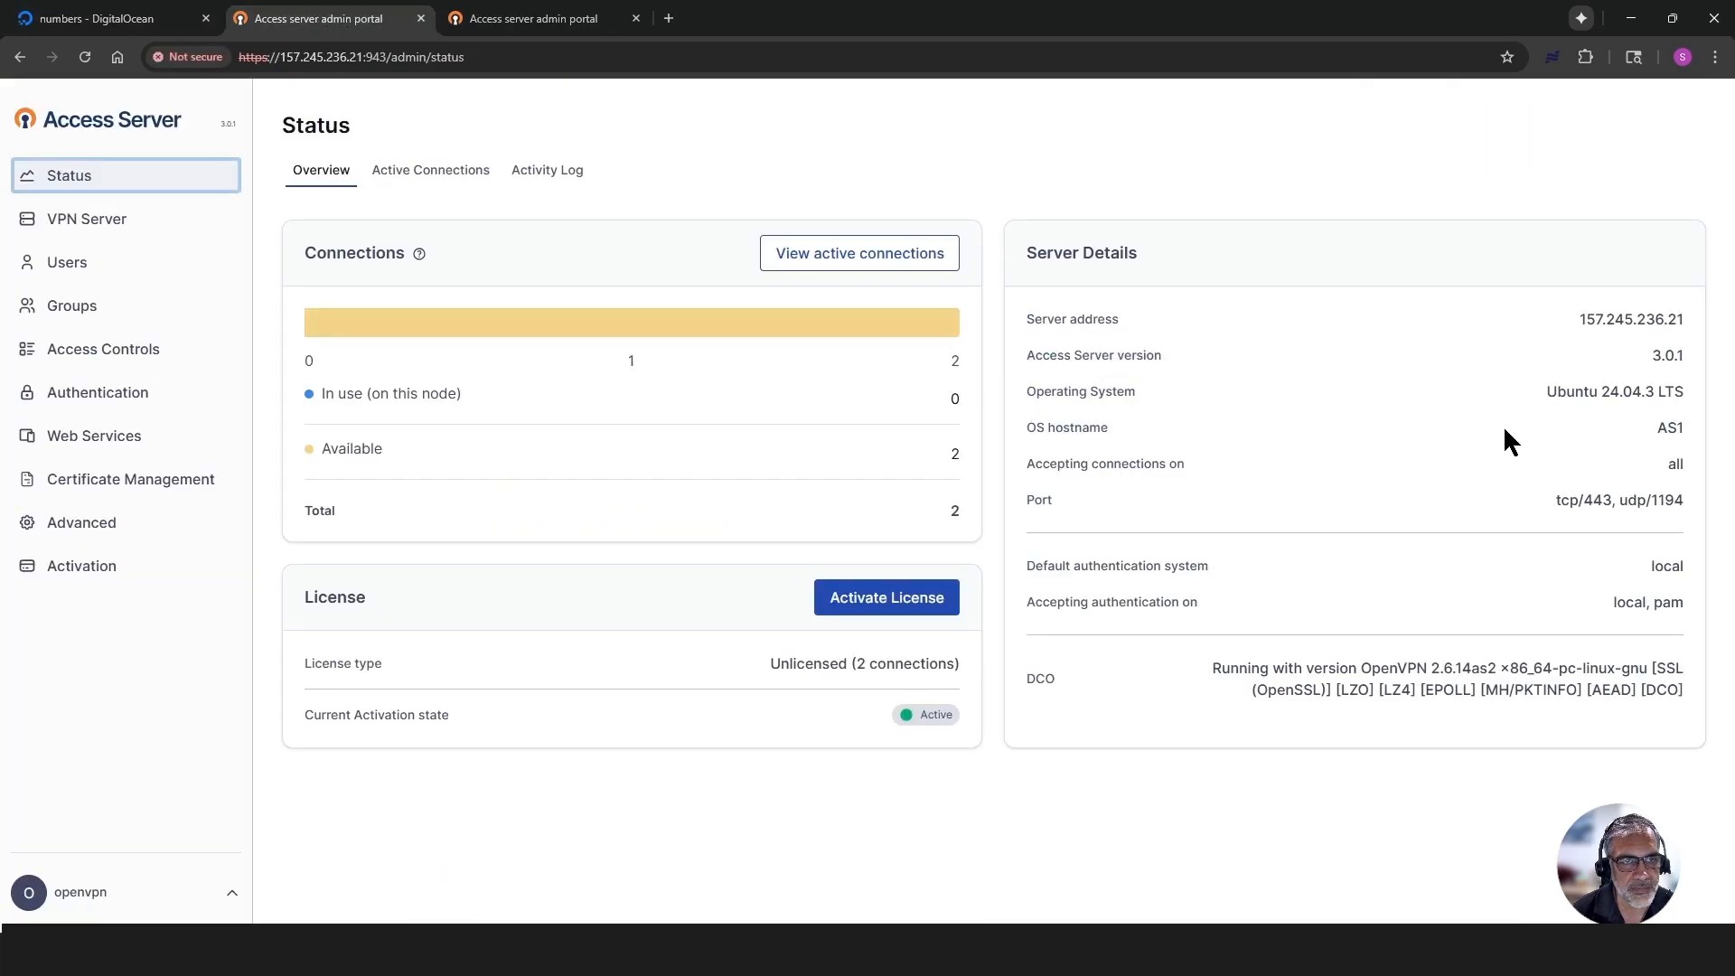
drag(1687, 428, 1646, 421)
click(1272, 432)
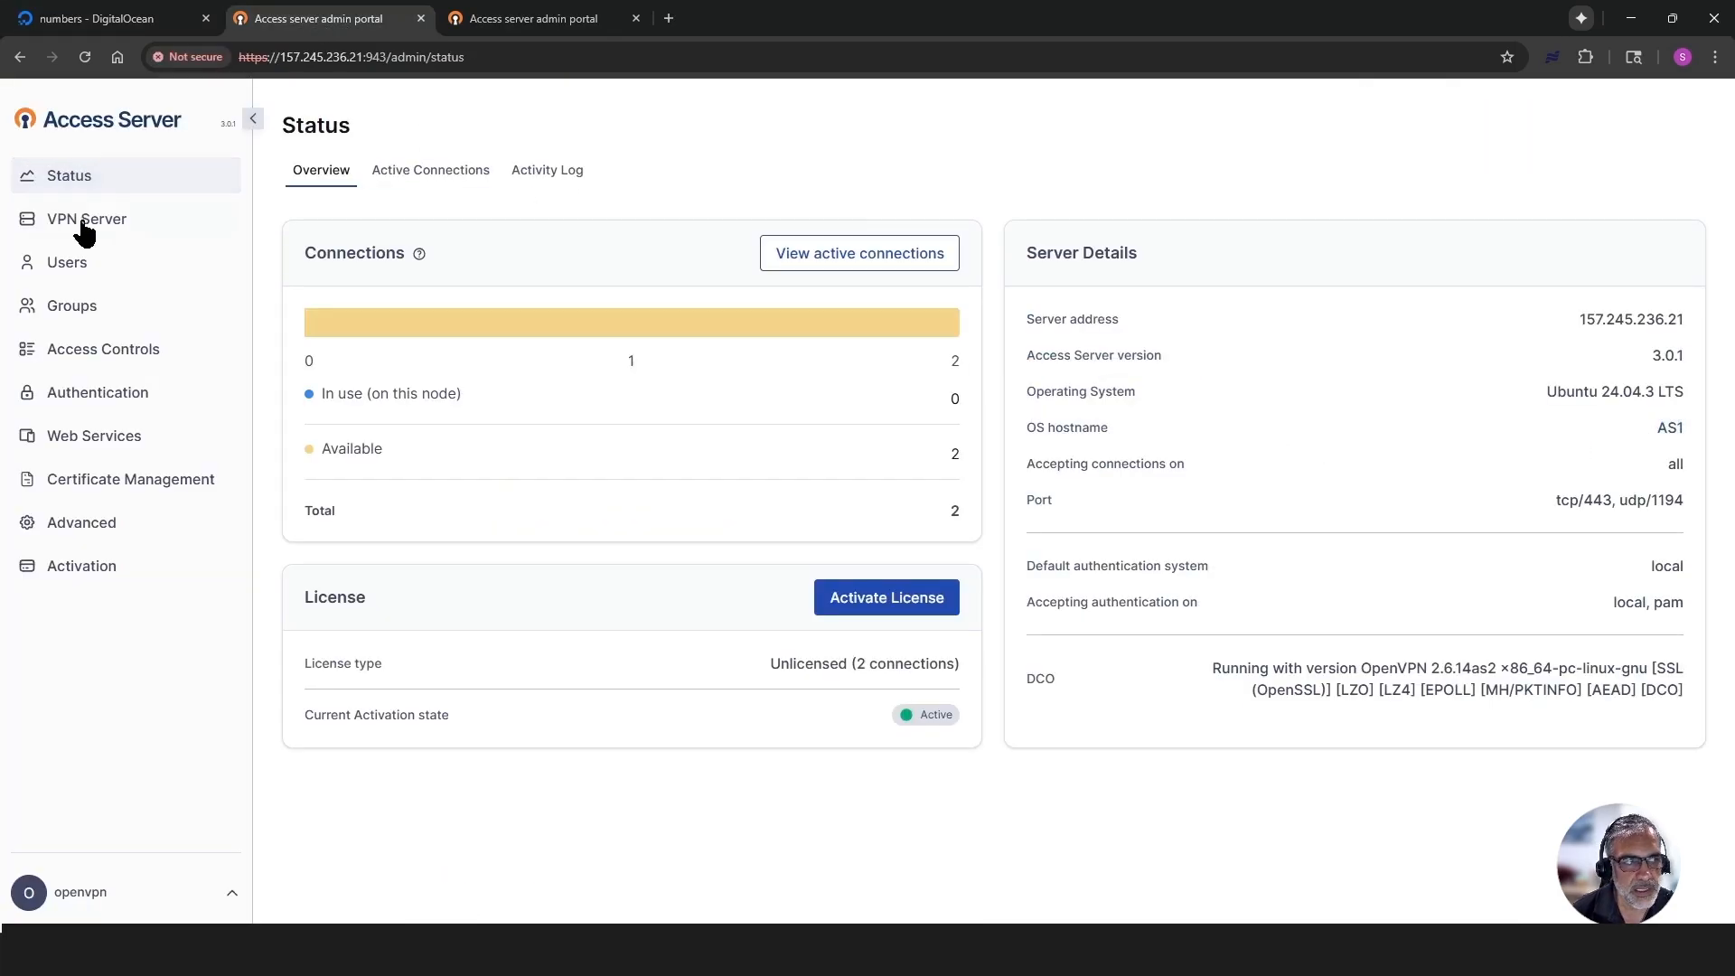
click(85, 222)
click(524, 181)
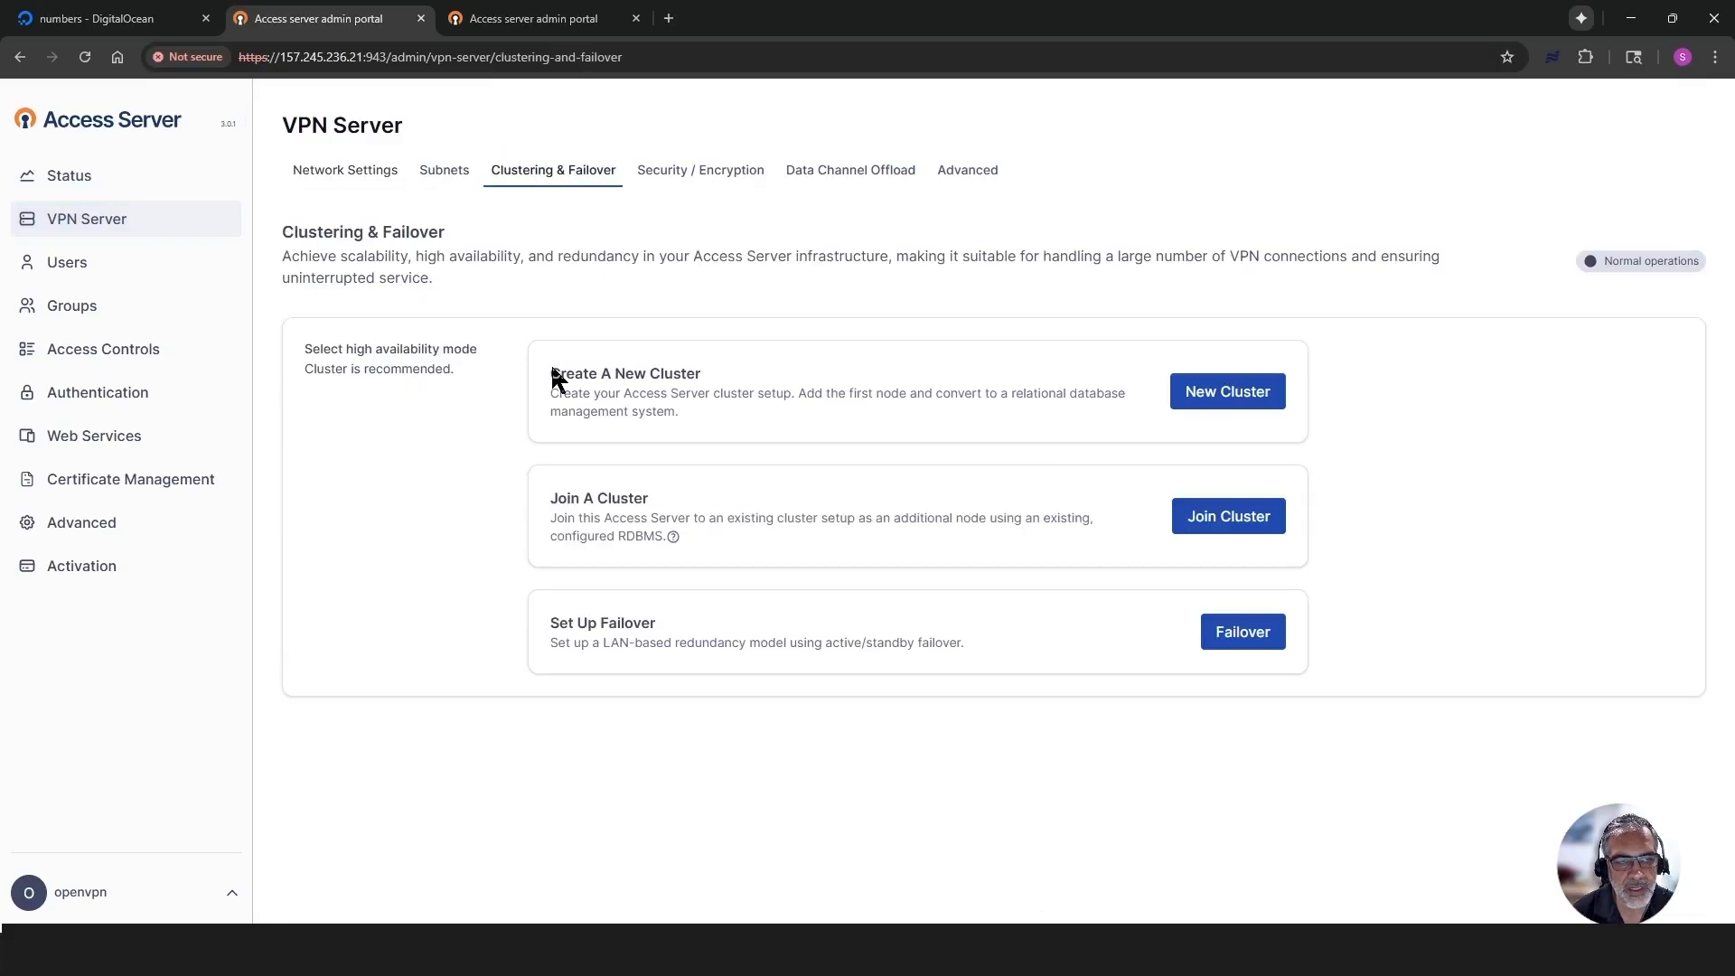
drag(553, 373, 678, 375)
click(979, 389)
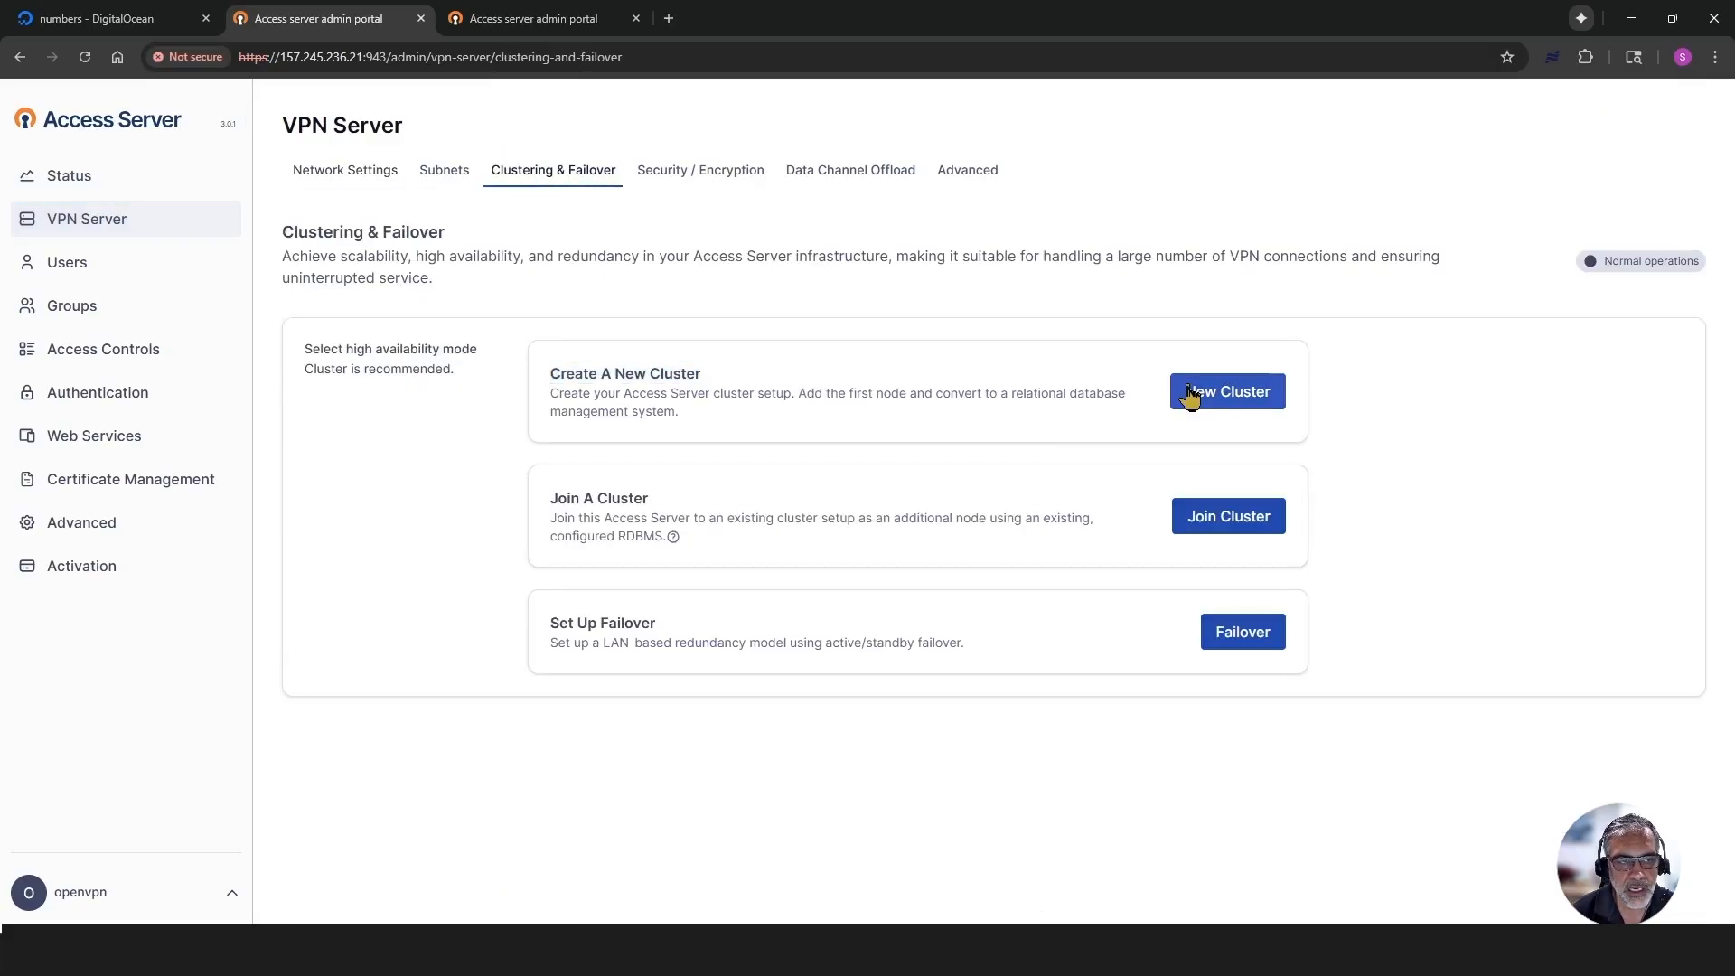
click(1216, 396)
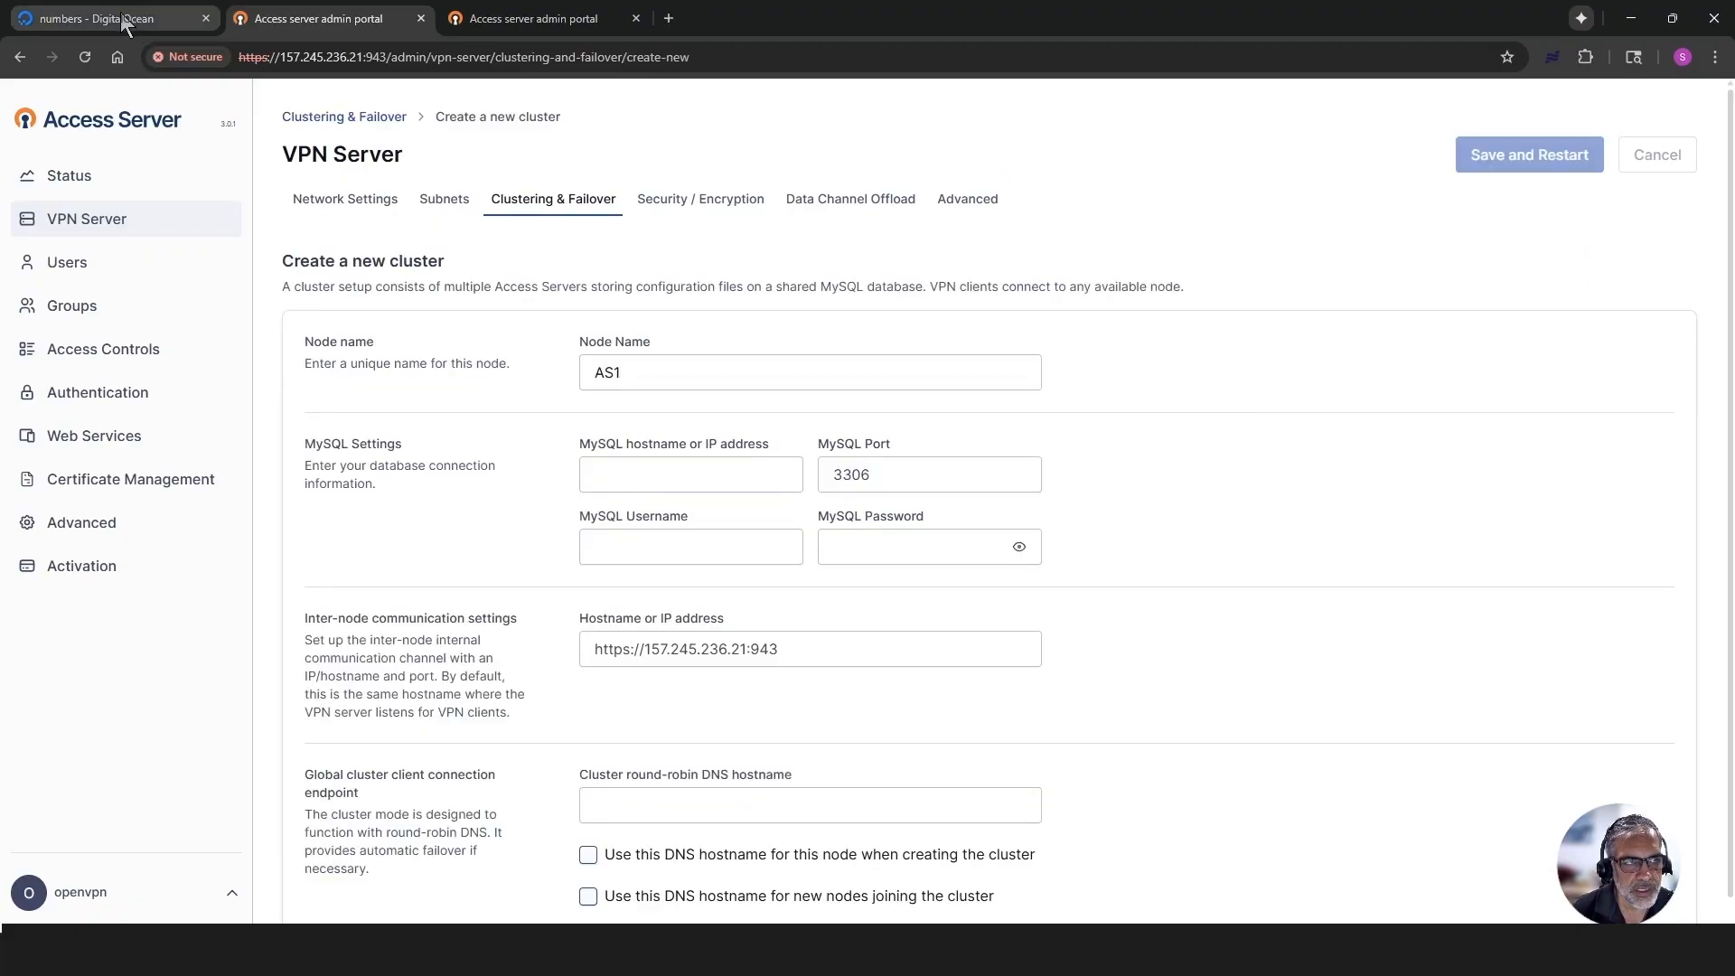
- Place the DigitalOcean page beside the cluster form and copy the database's private host into the MySQL hostname
drag(125, 21, 118, 83)
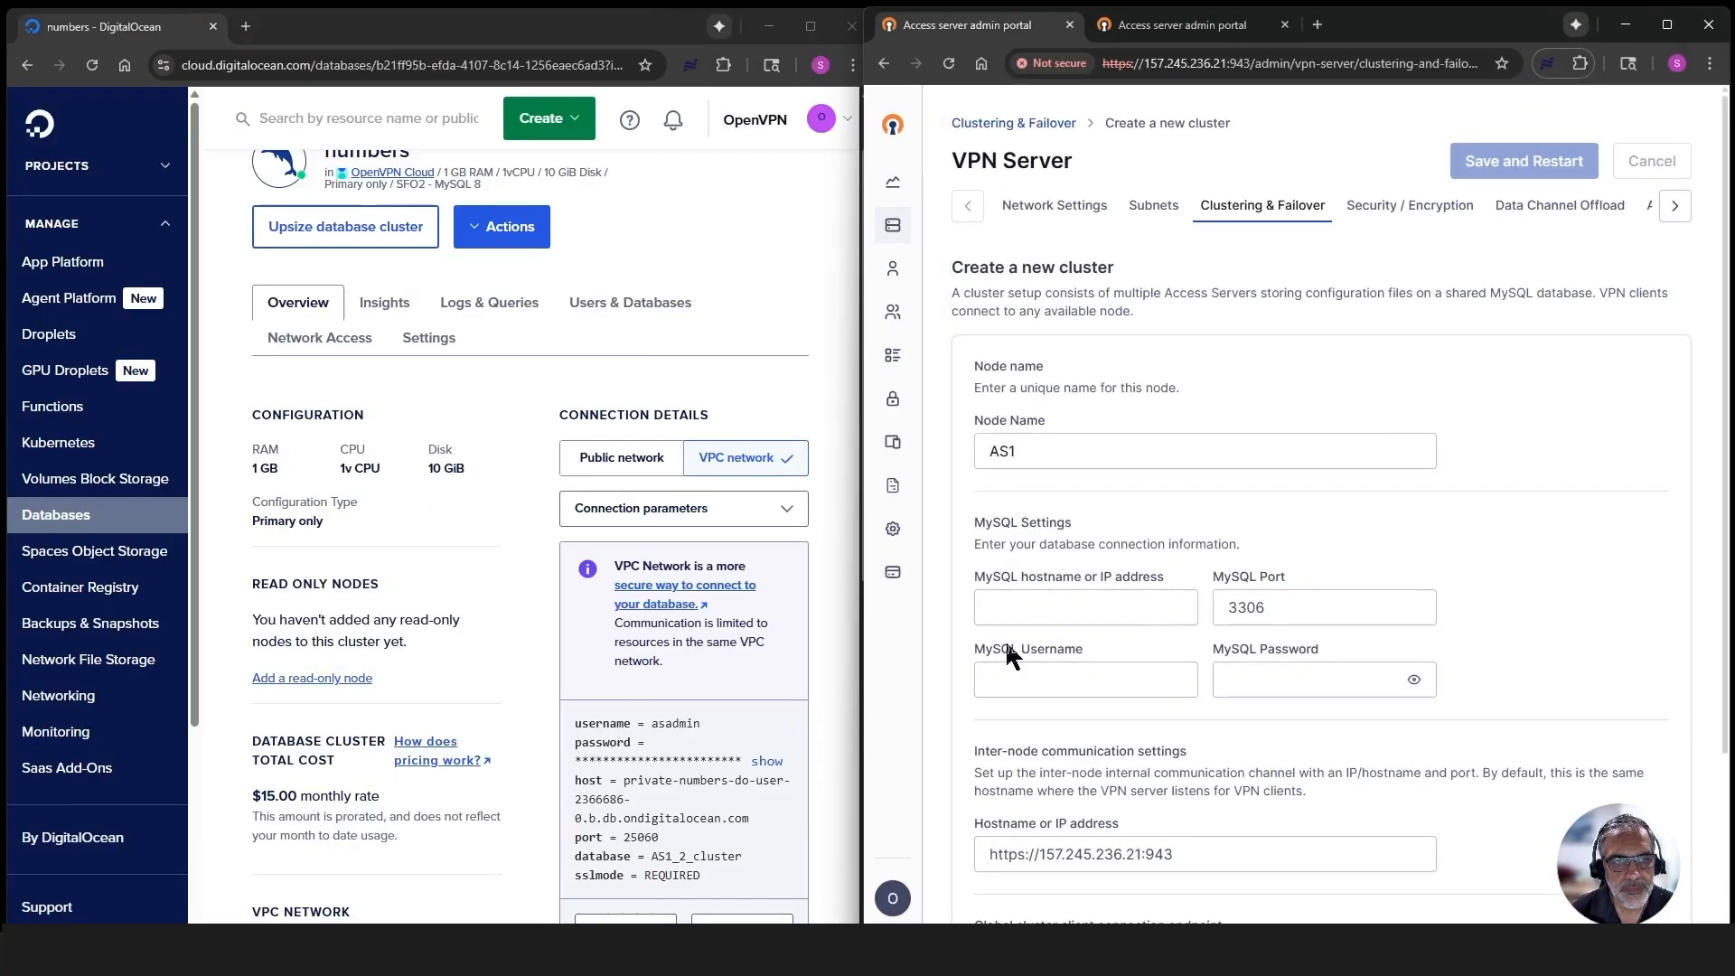
scroll(619, 601, down, 4)
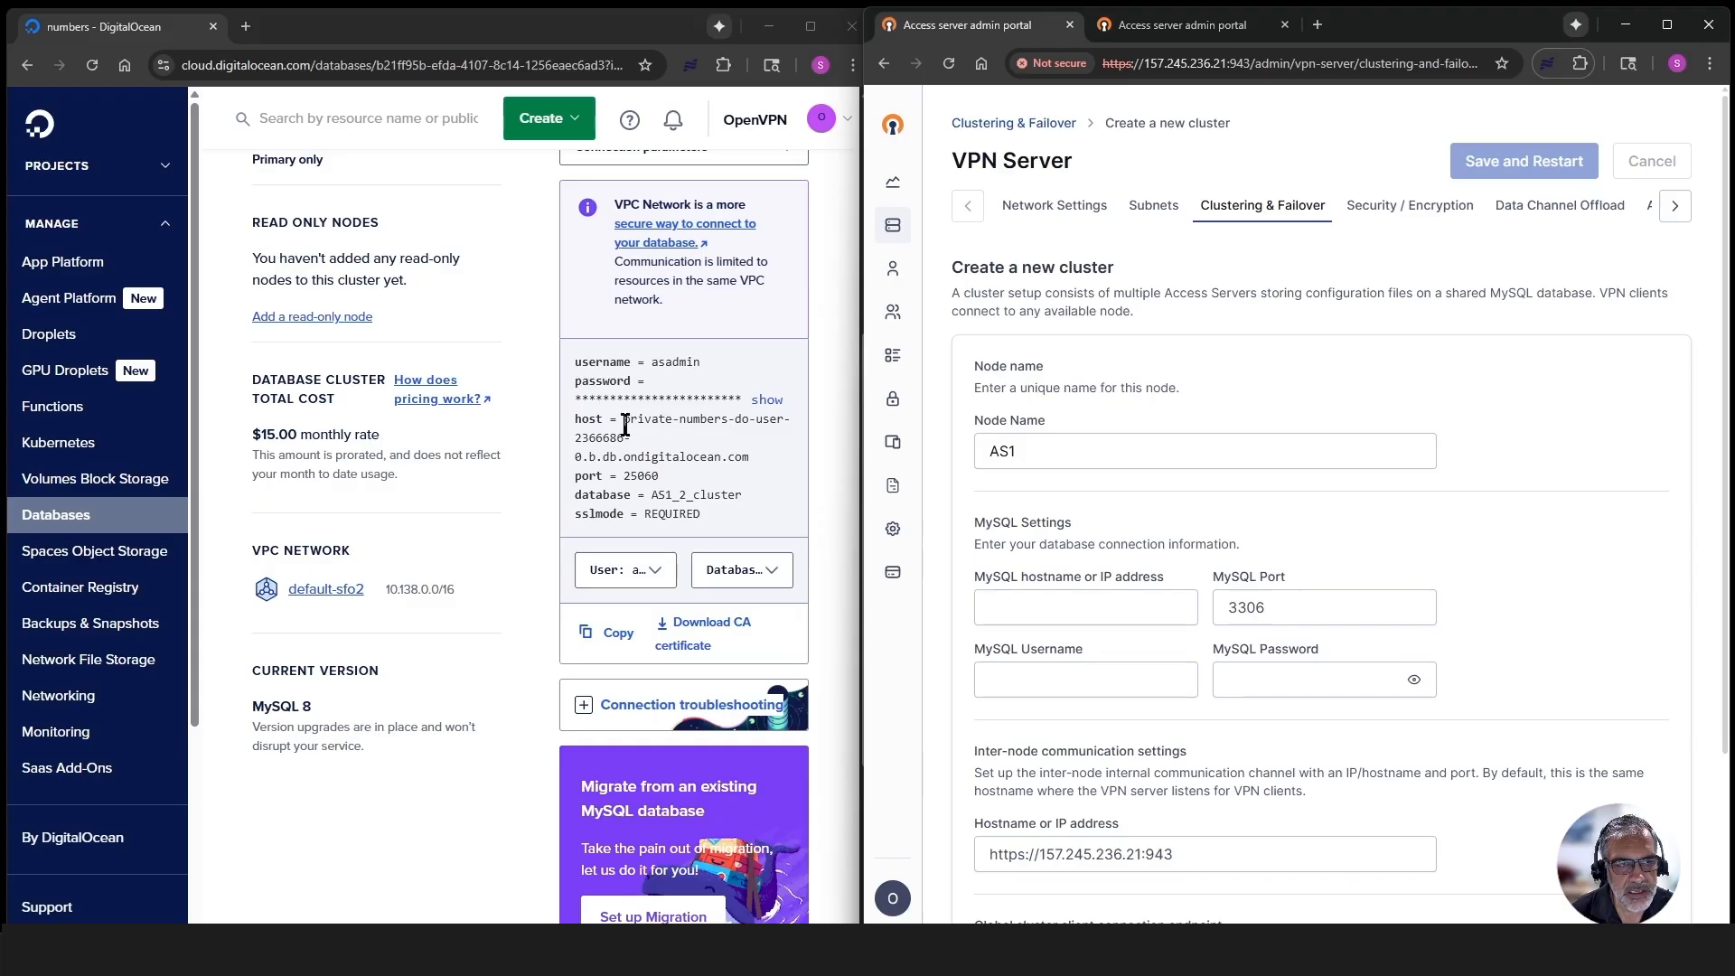
scroll(1031, 493, down, 1)
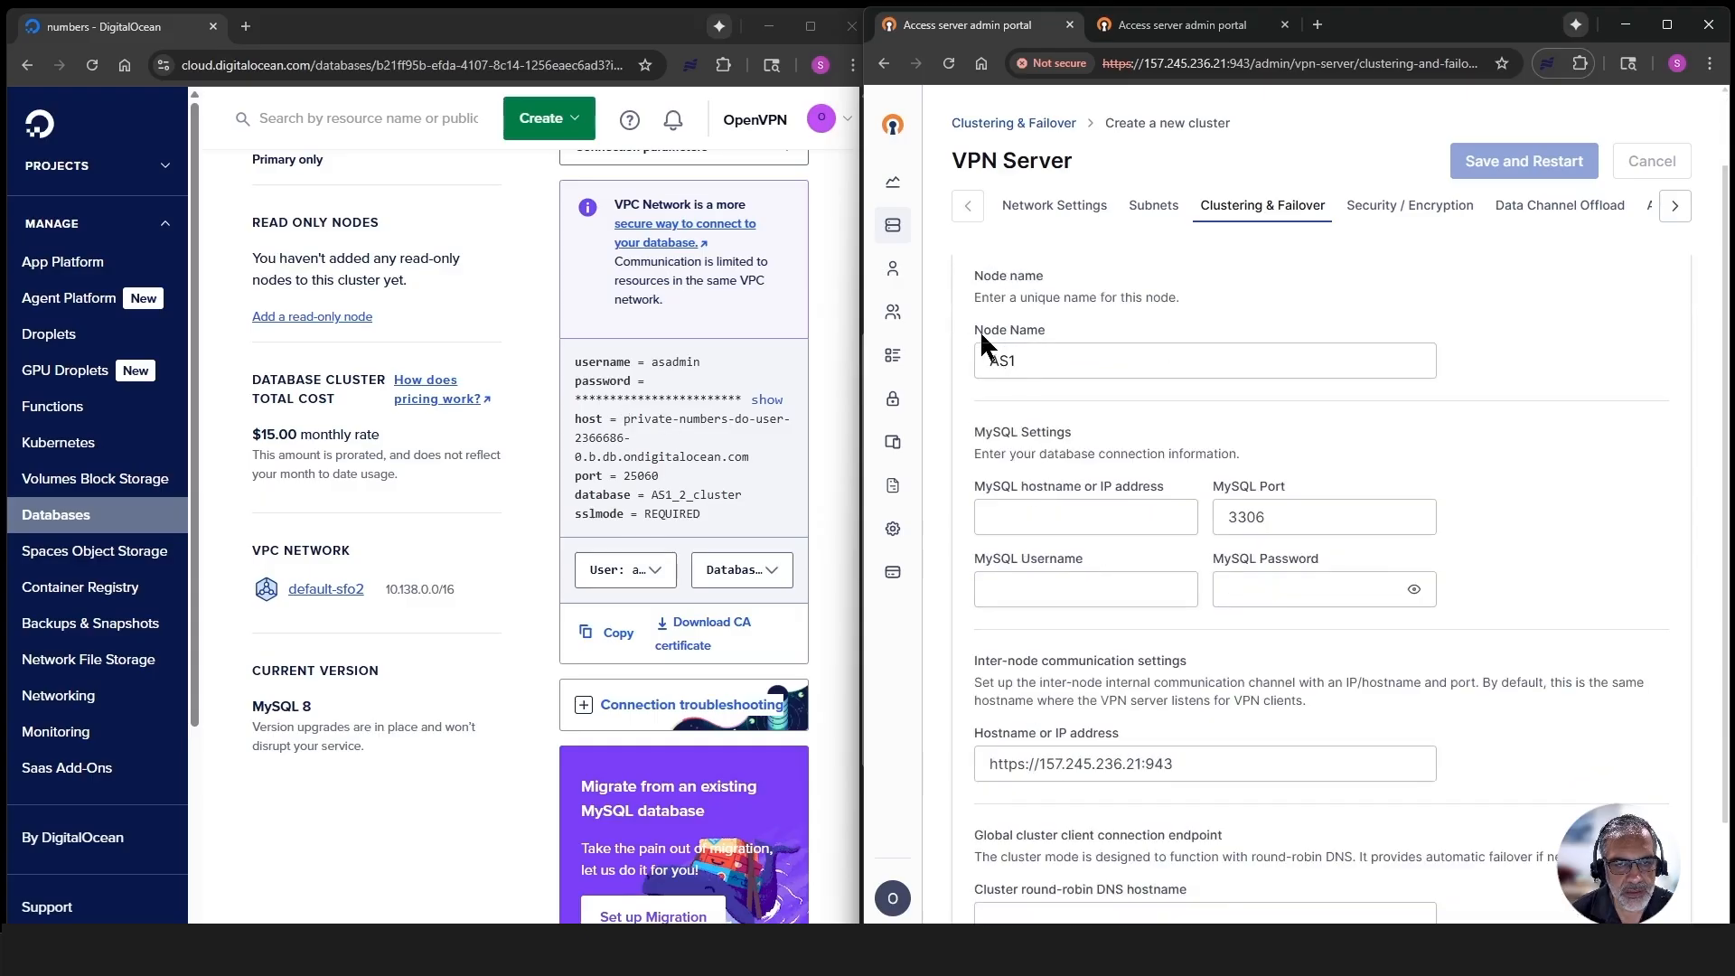
double_click(989, 432)
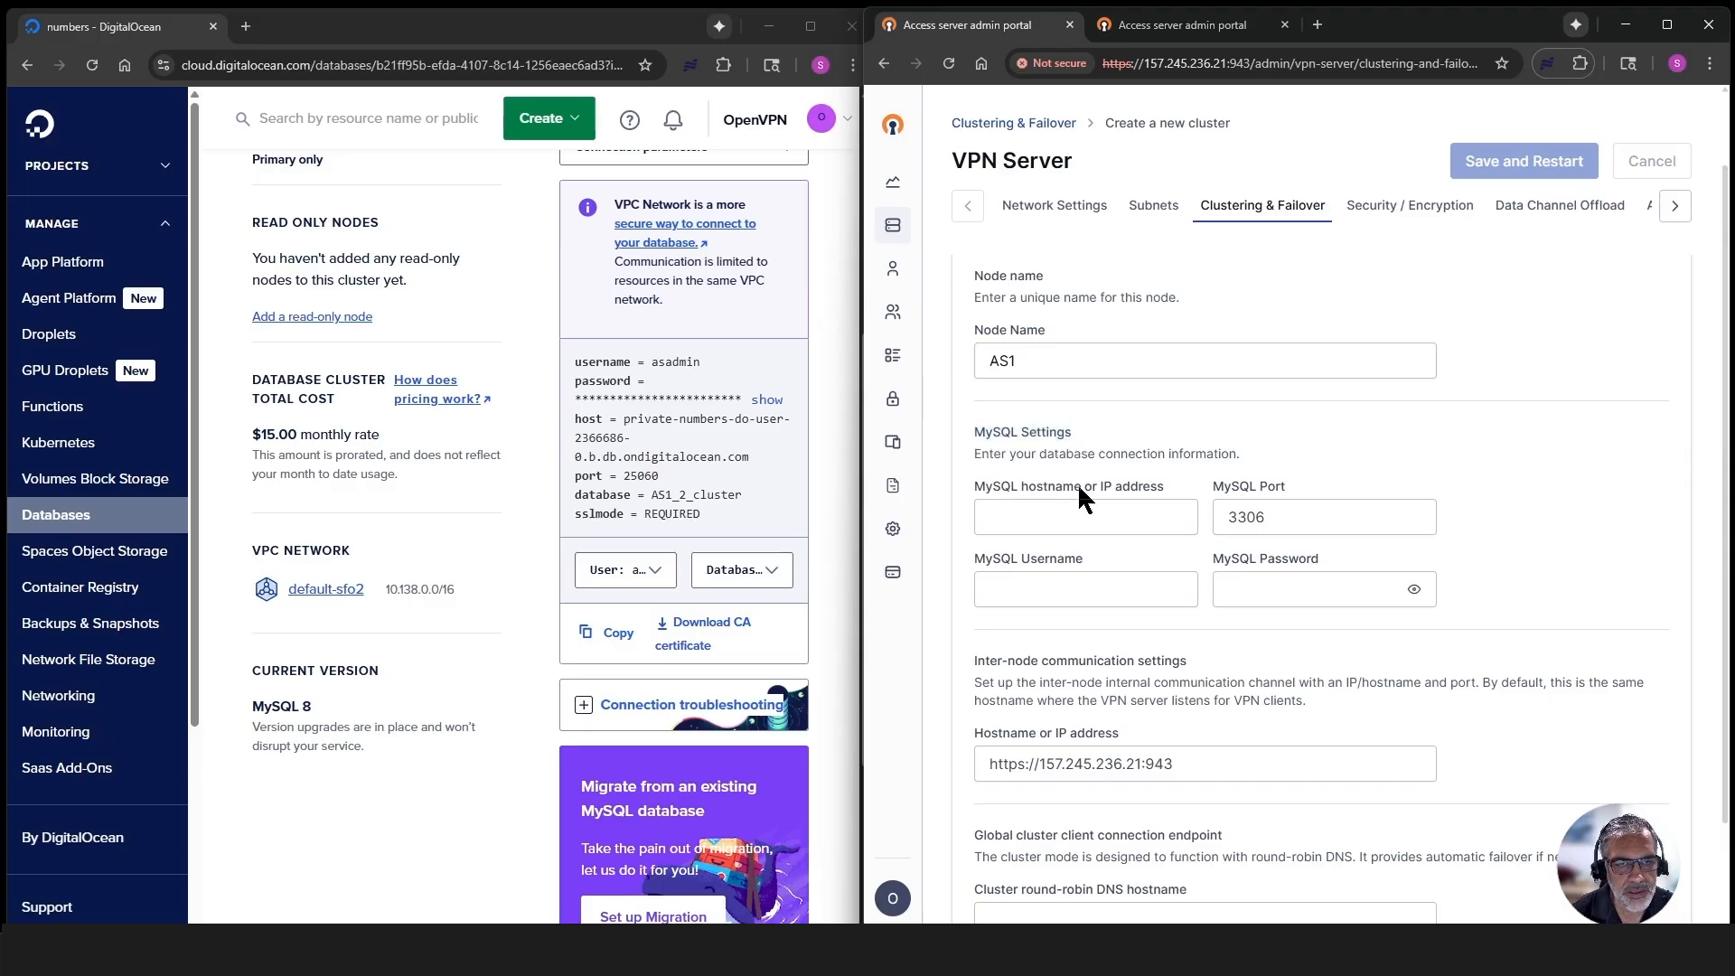
click(623, 421)
drag(624, 421, 1046, 514)
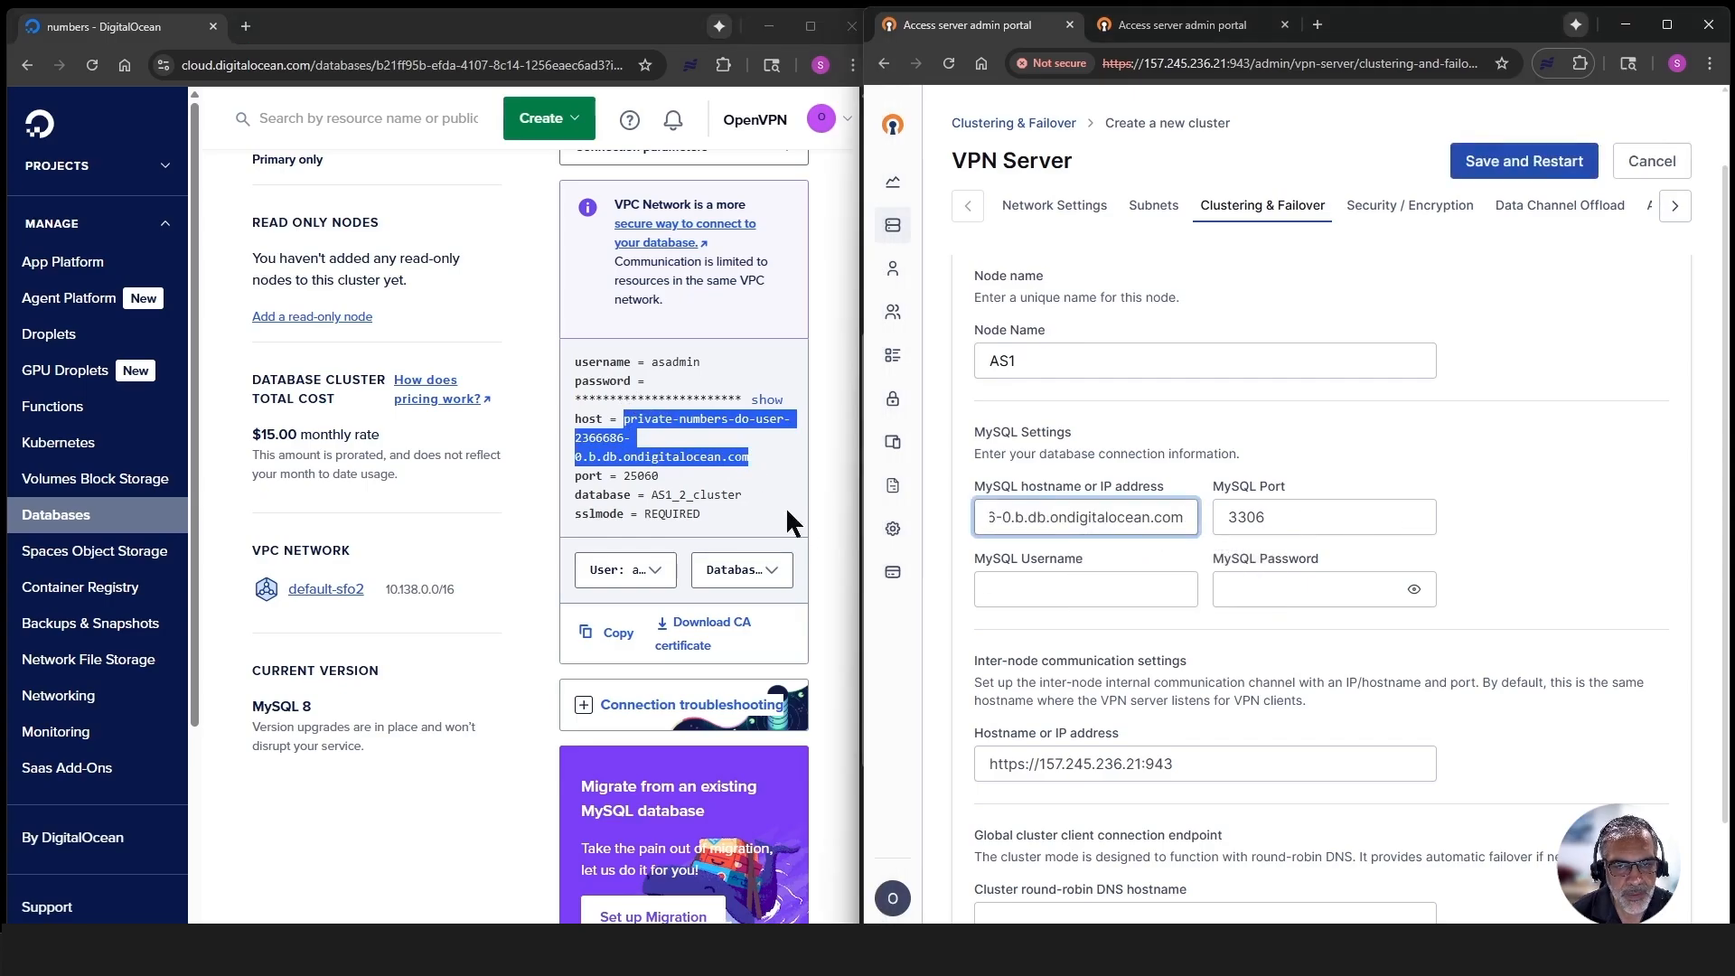
- Set the MySQL port to 25060, matching the DigitalOcean connection details
drag(665, 479, 622, 479)
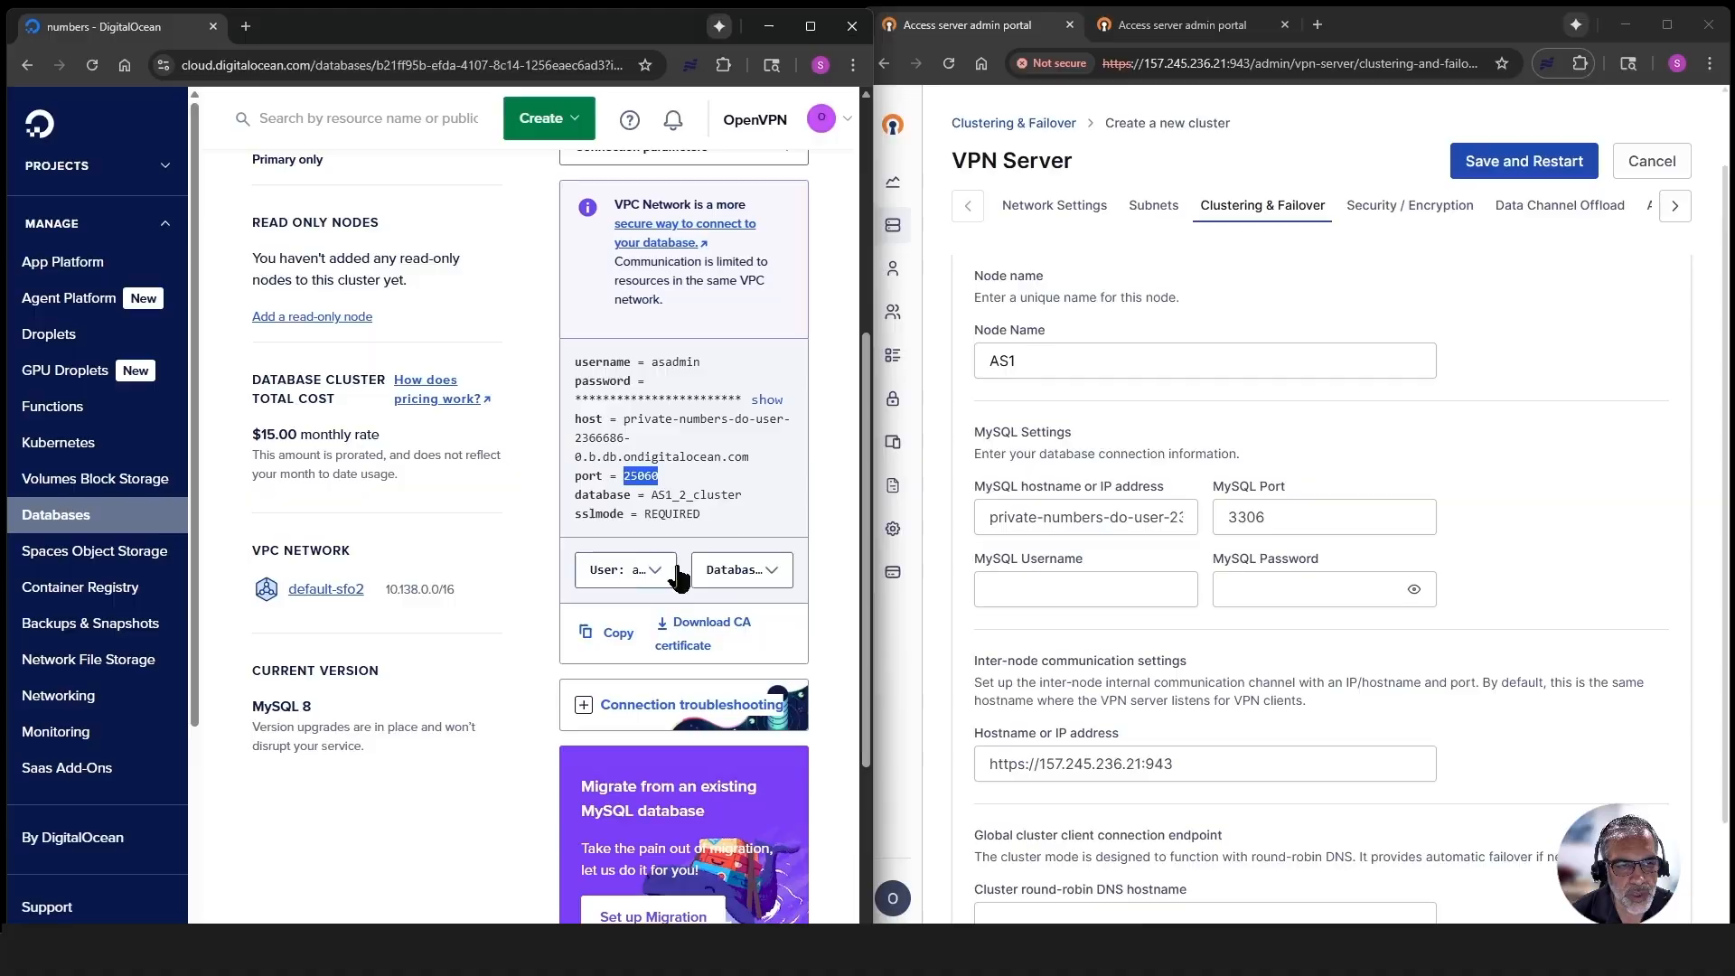
click(1299, 517)
key(ctrl+a)
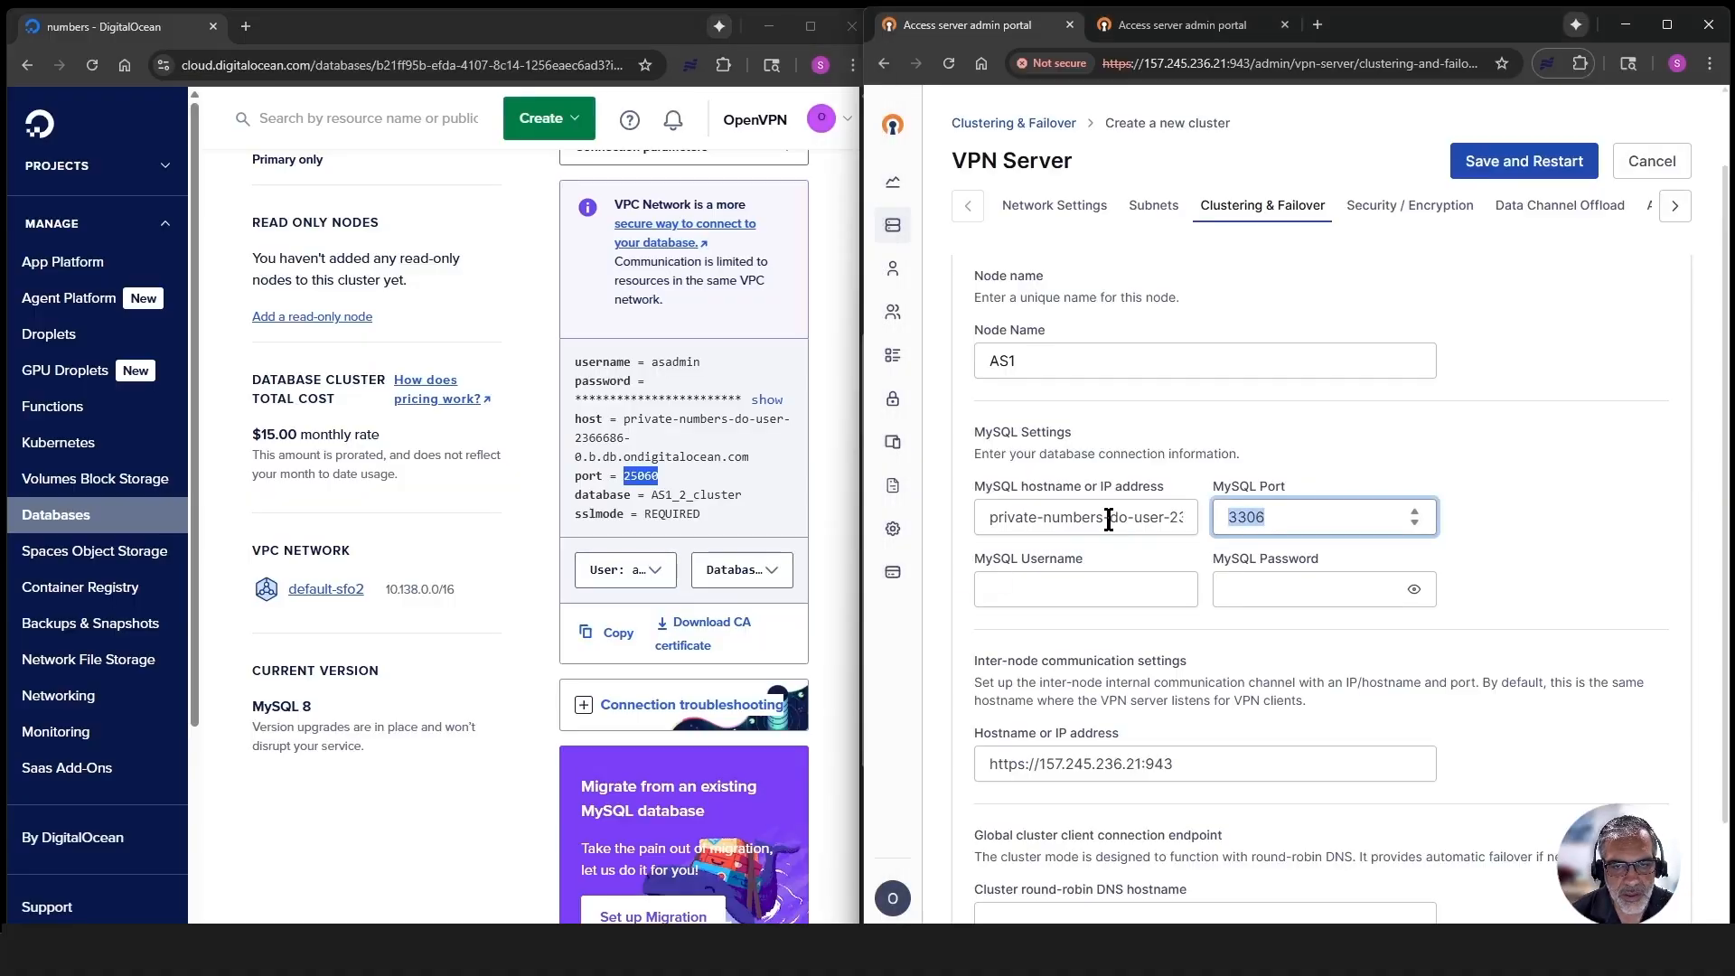
text(25062)
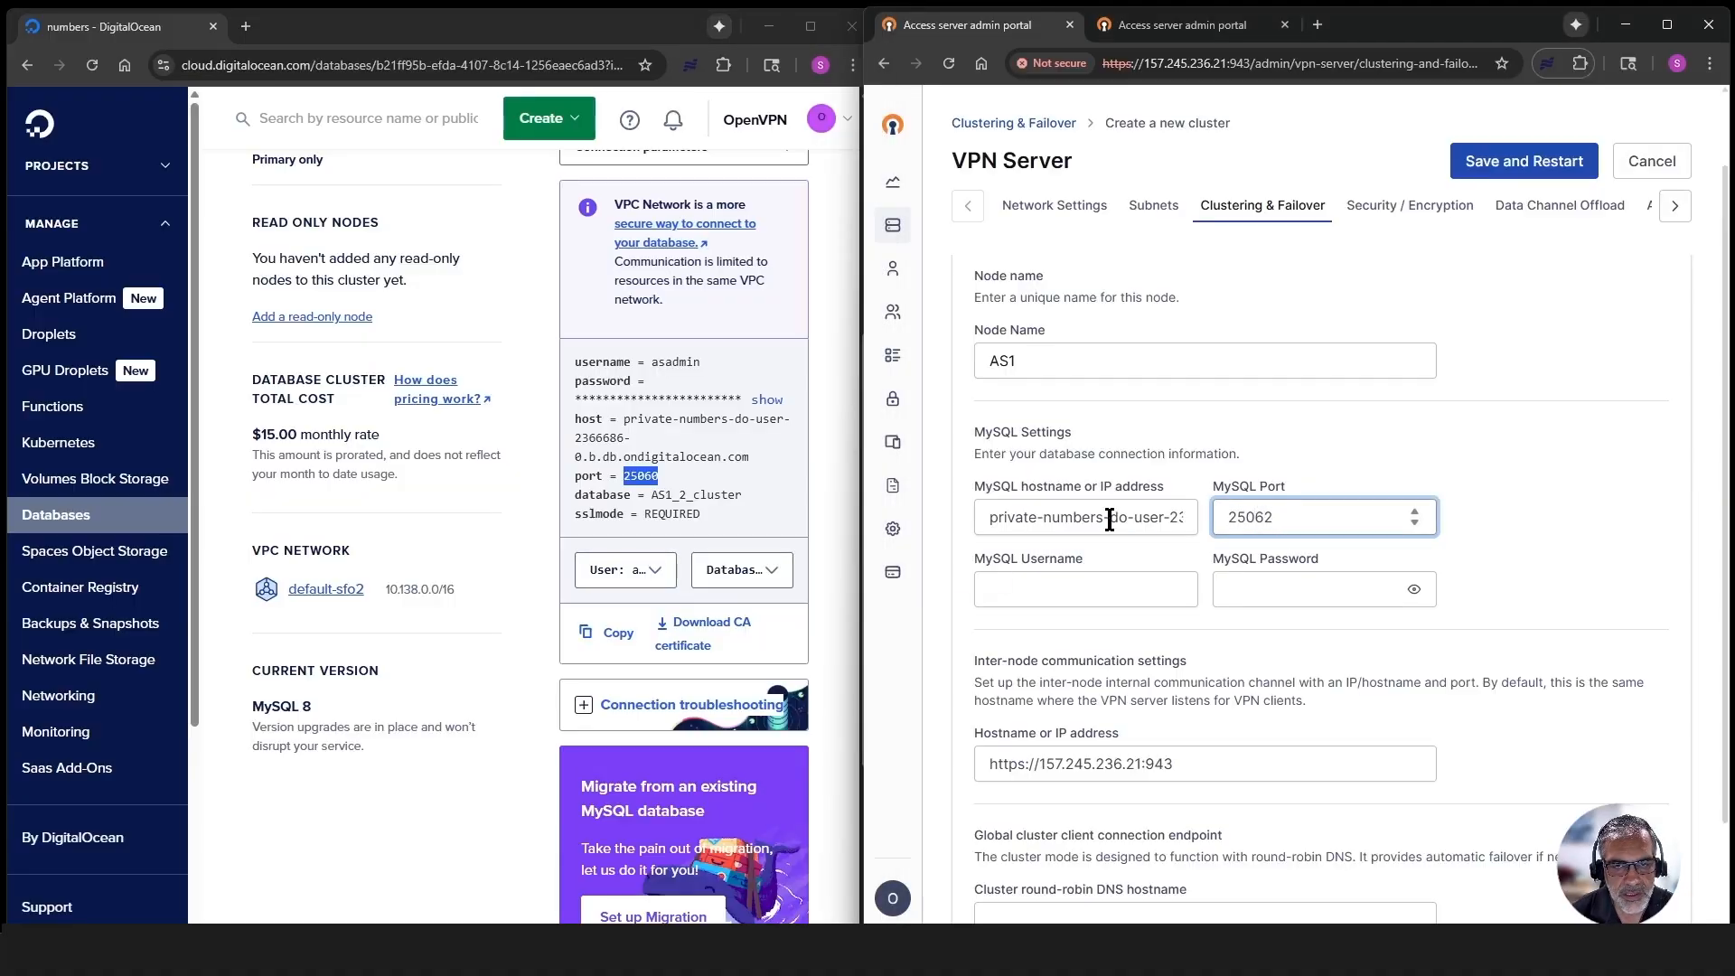
key(BackSpace)
text(0)
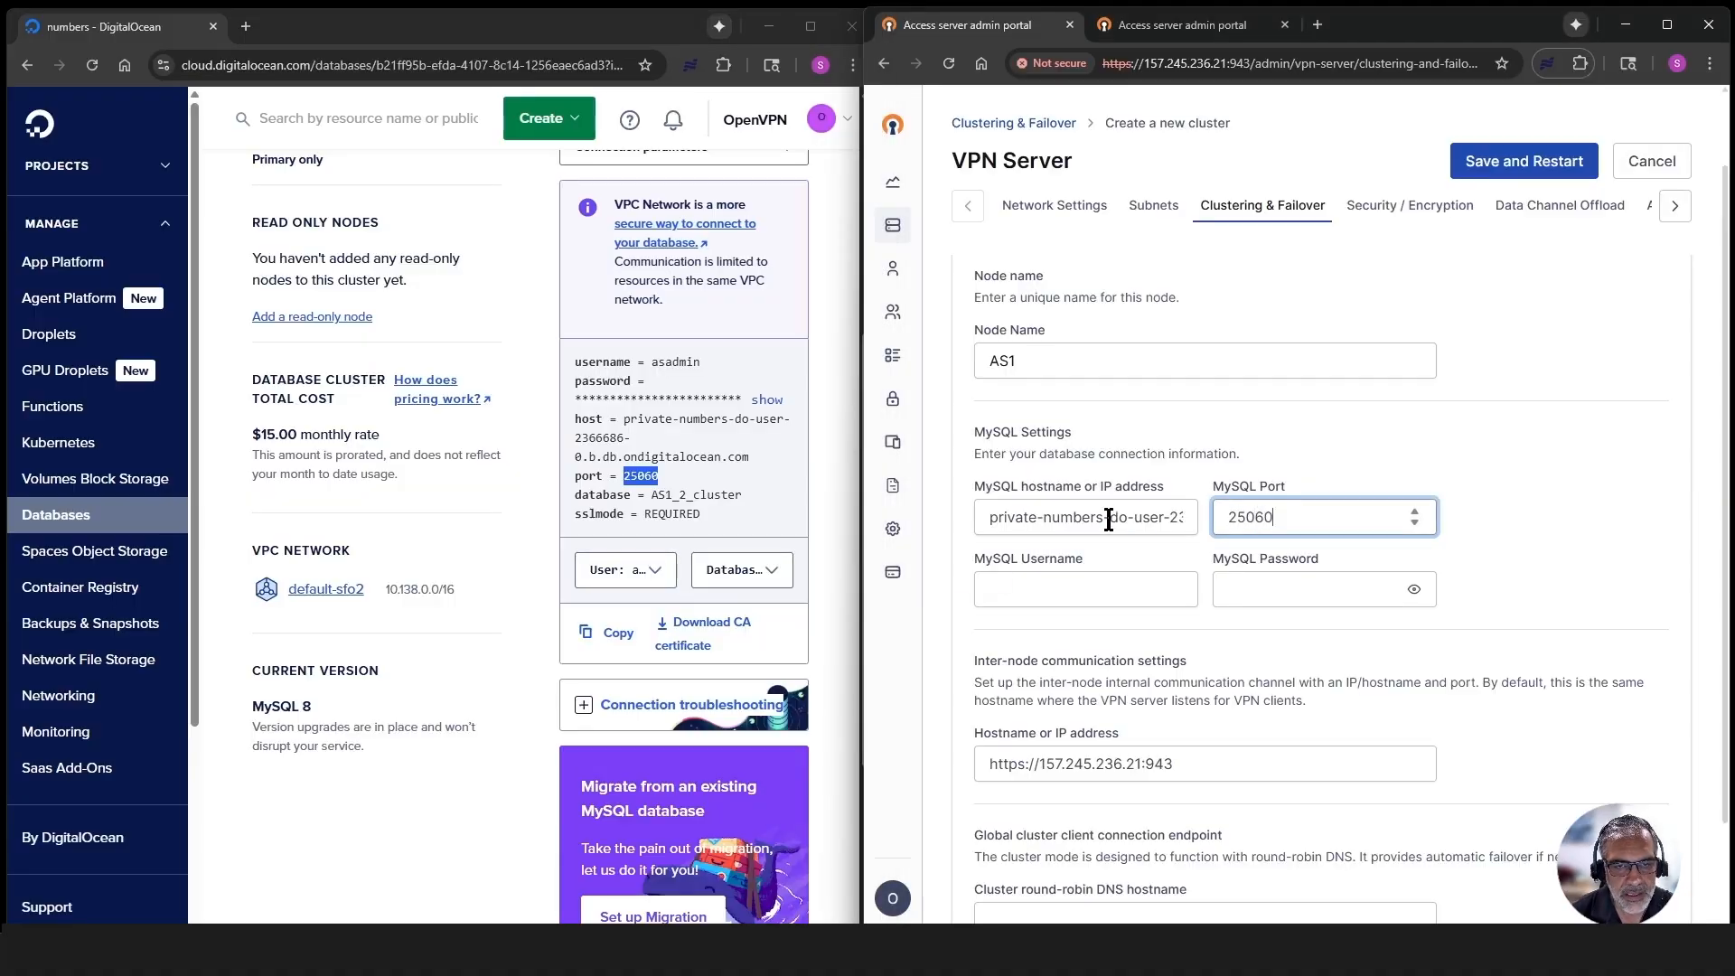
- Fill in the MySQL username asadmin and the MySQL password from the saved login
click(1005, 590)
click(701, 363)
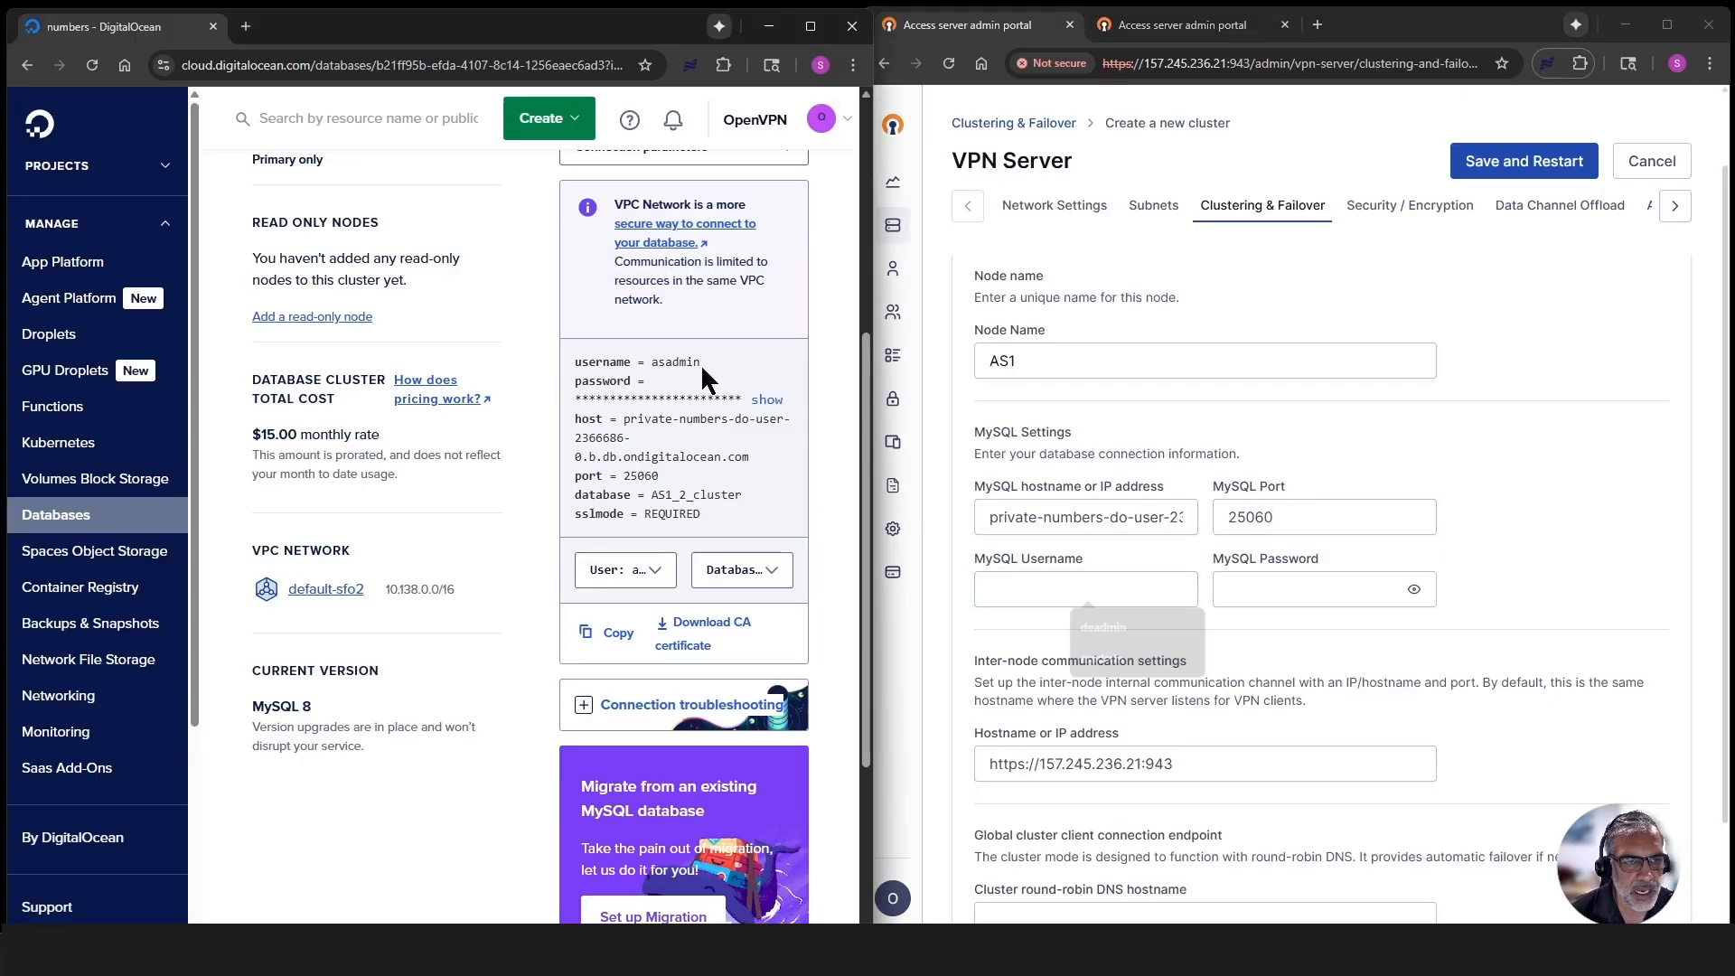
drag(701, 362, 659, 362)
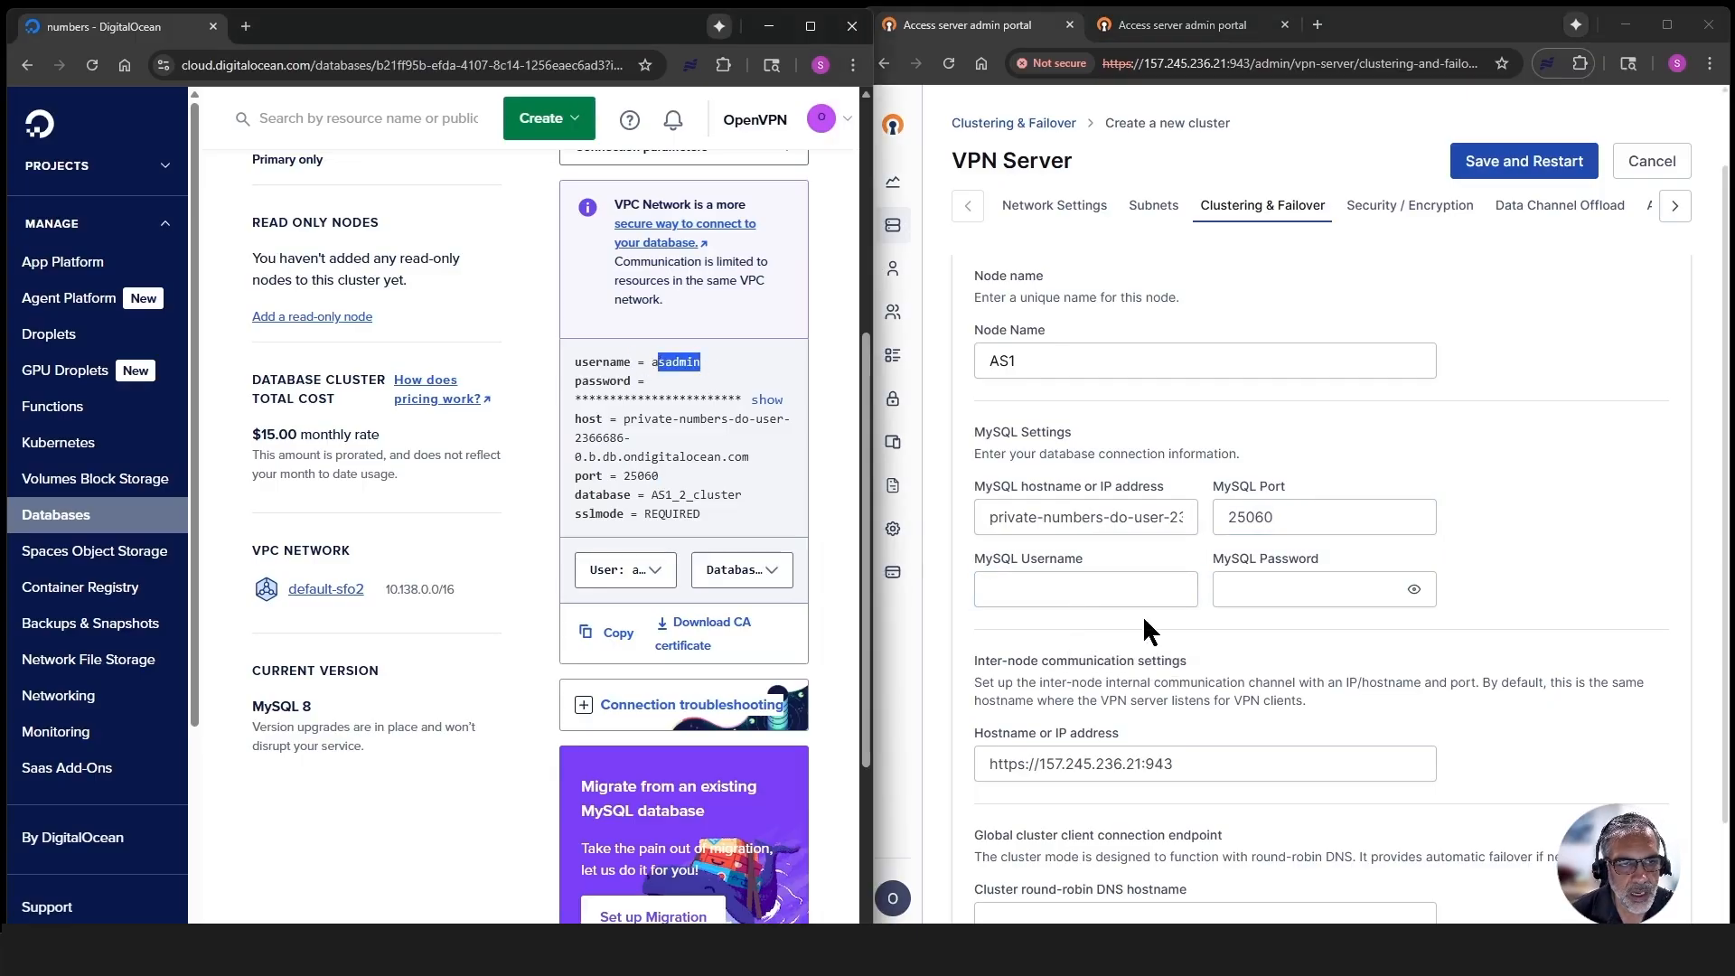
click(1097, 589)
click(1096, 660)
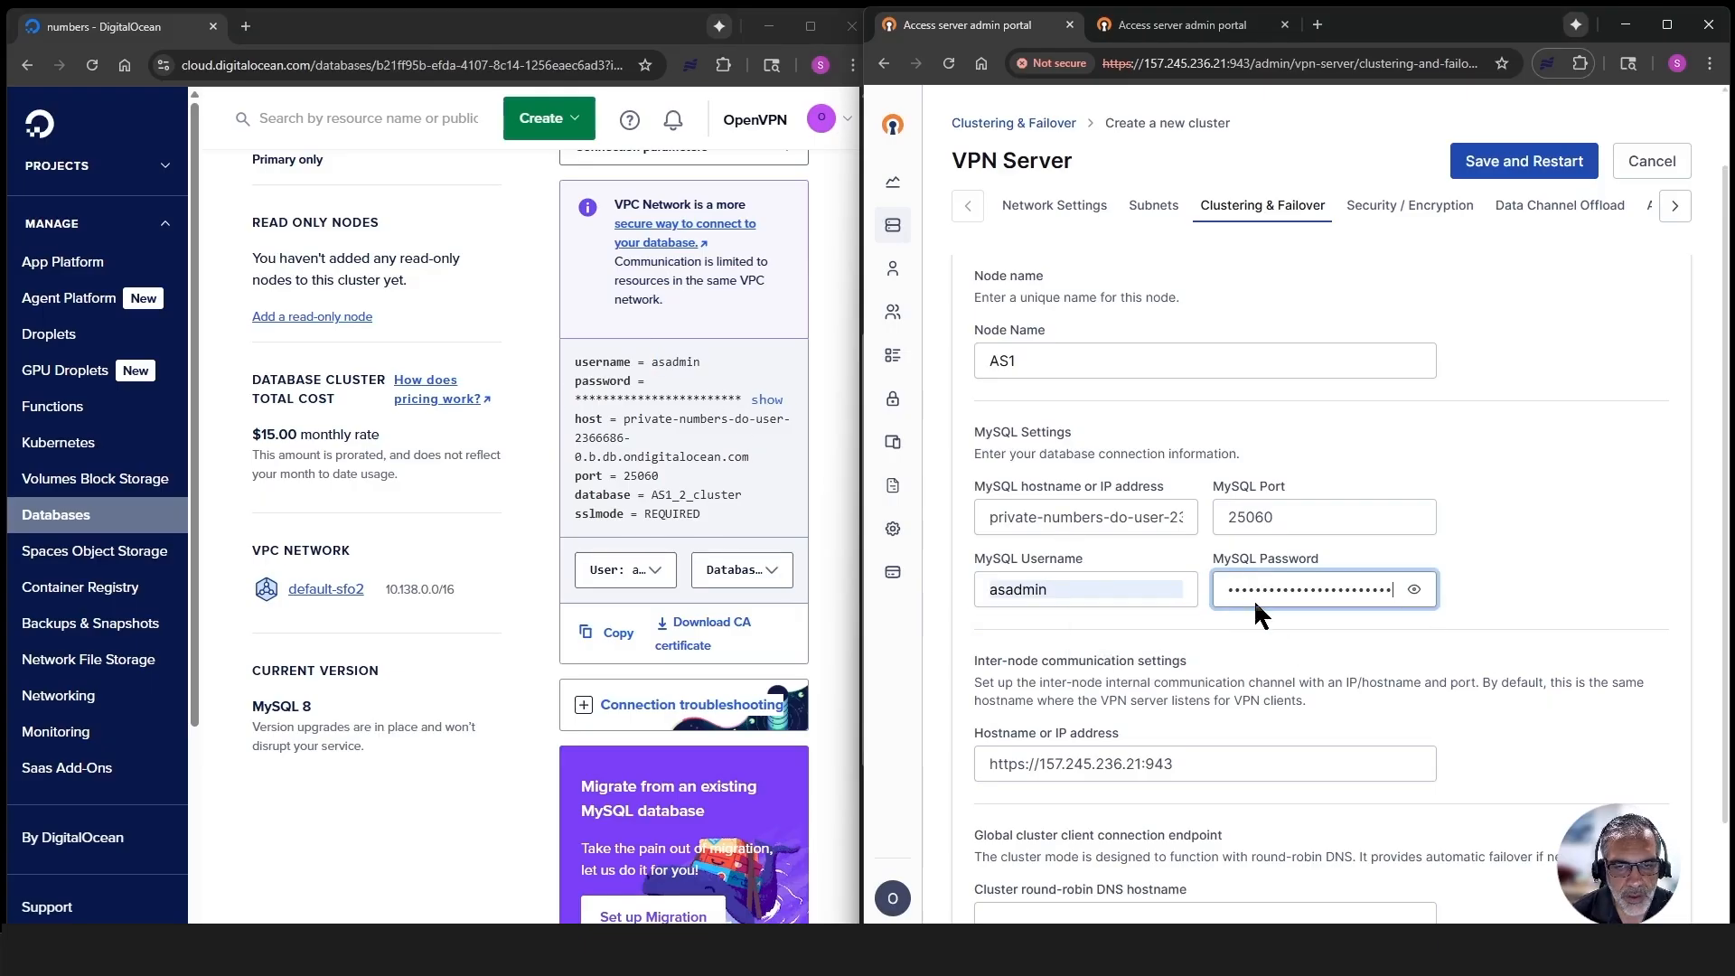
- Set the cluster round-robin DNS hostname to letsdemo.site and use it for this node when creating the cluster
click(1668, 24)
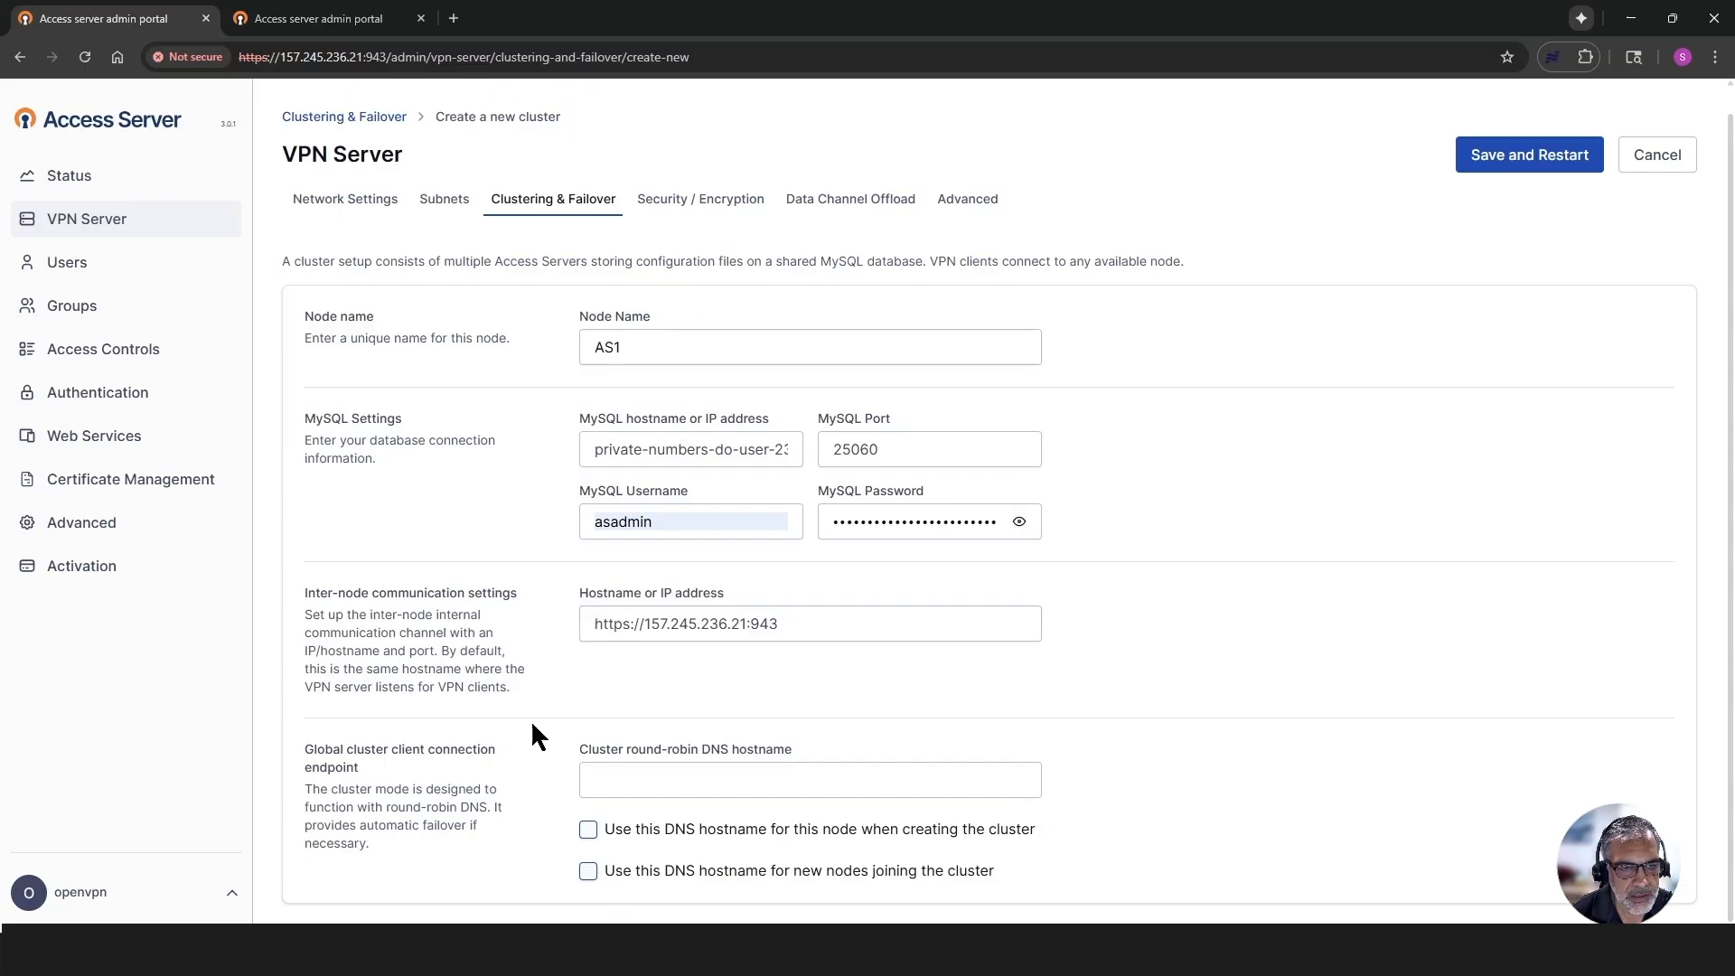
drag(305, 746, 476, 839)
click(509, 742)
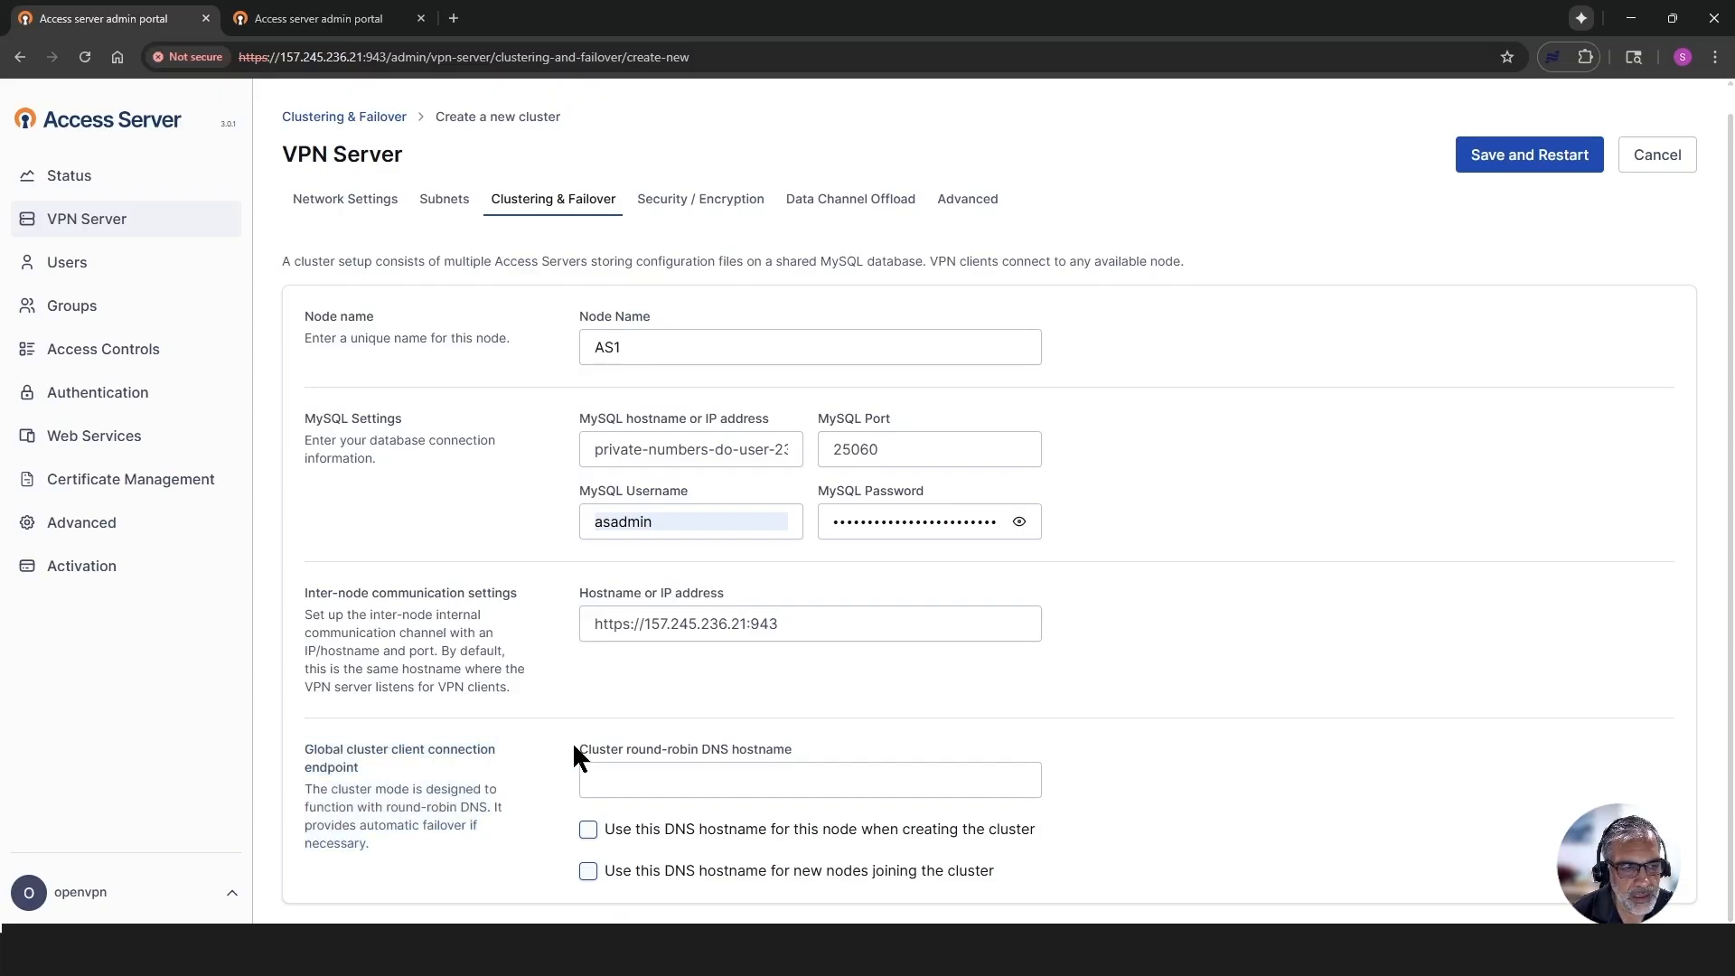
click(615, 779)
text(e)
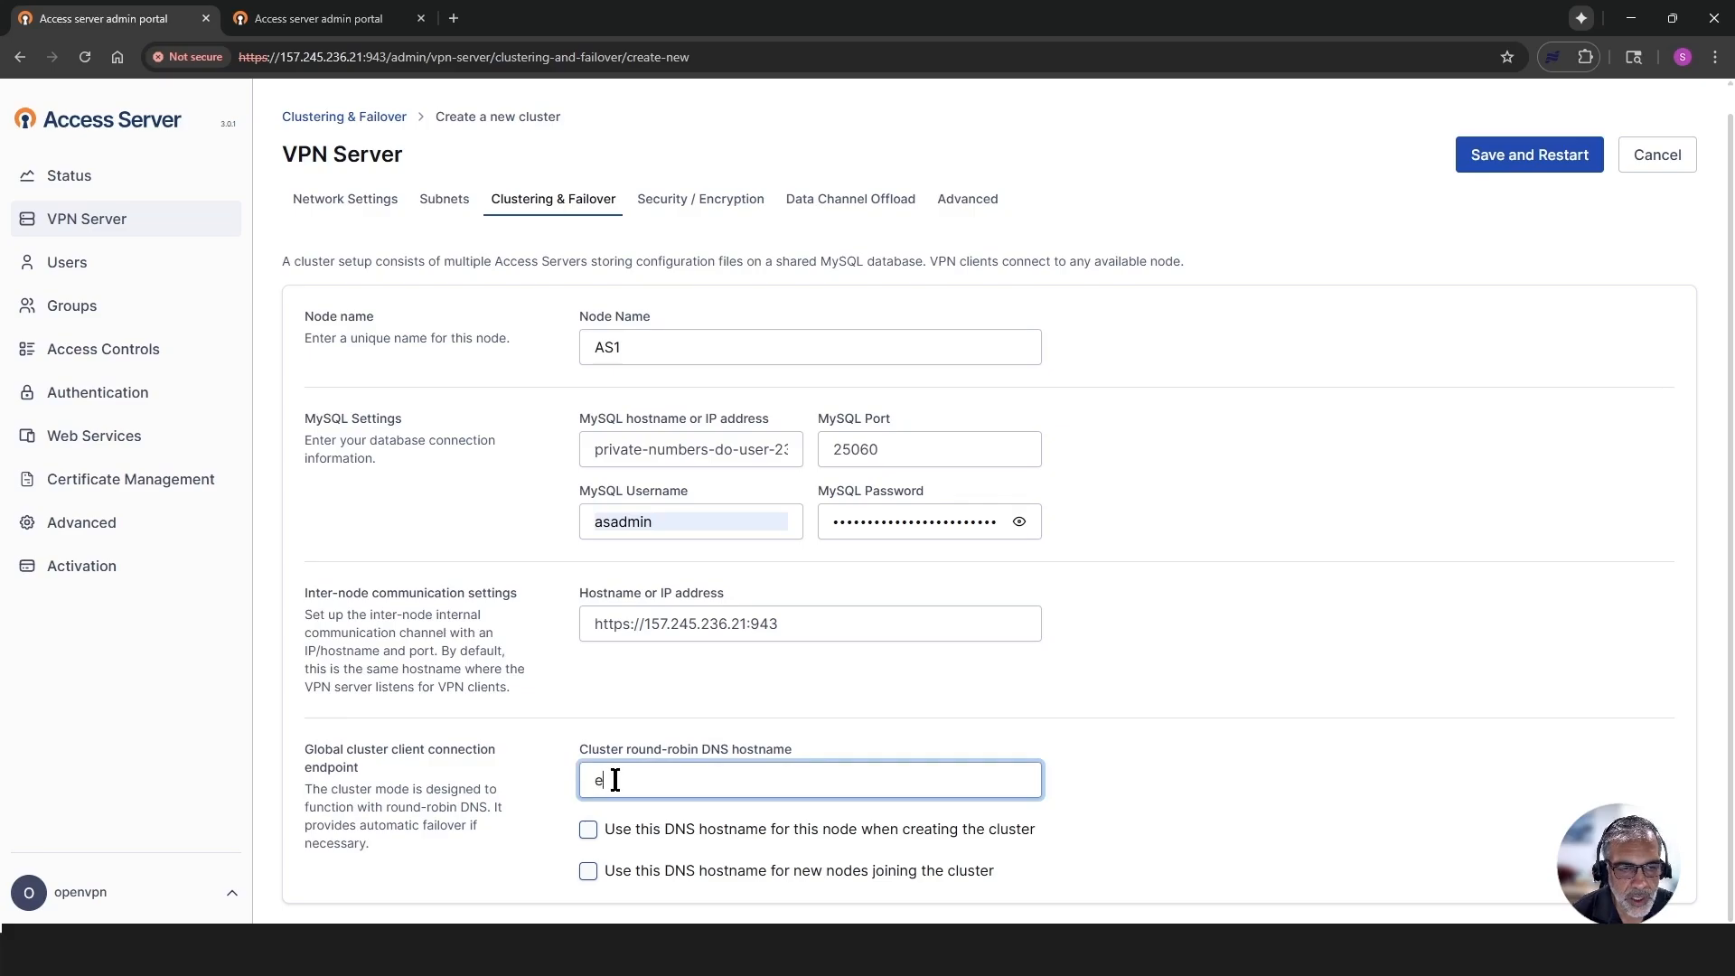
key(BackSpace)
text(lets)
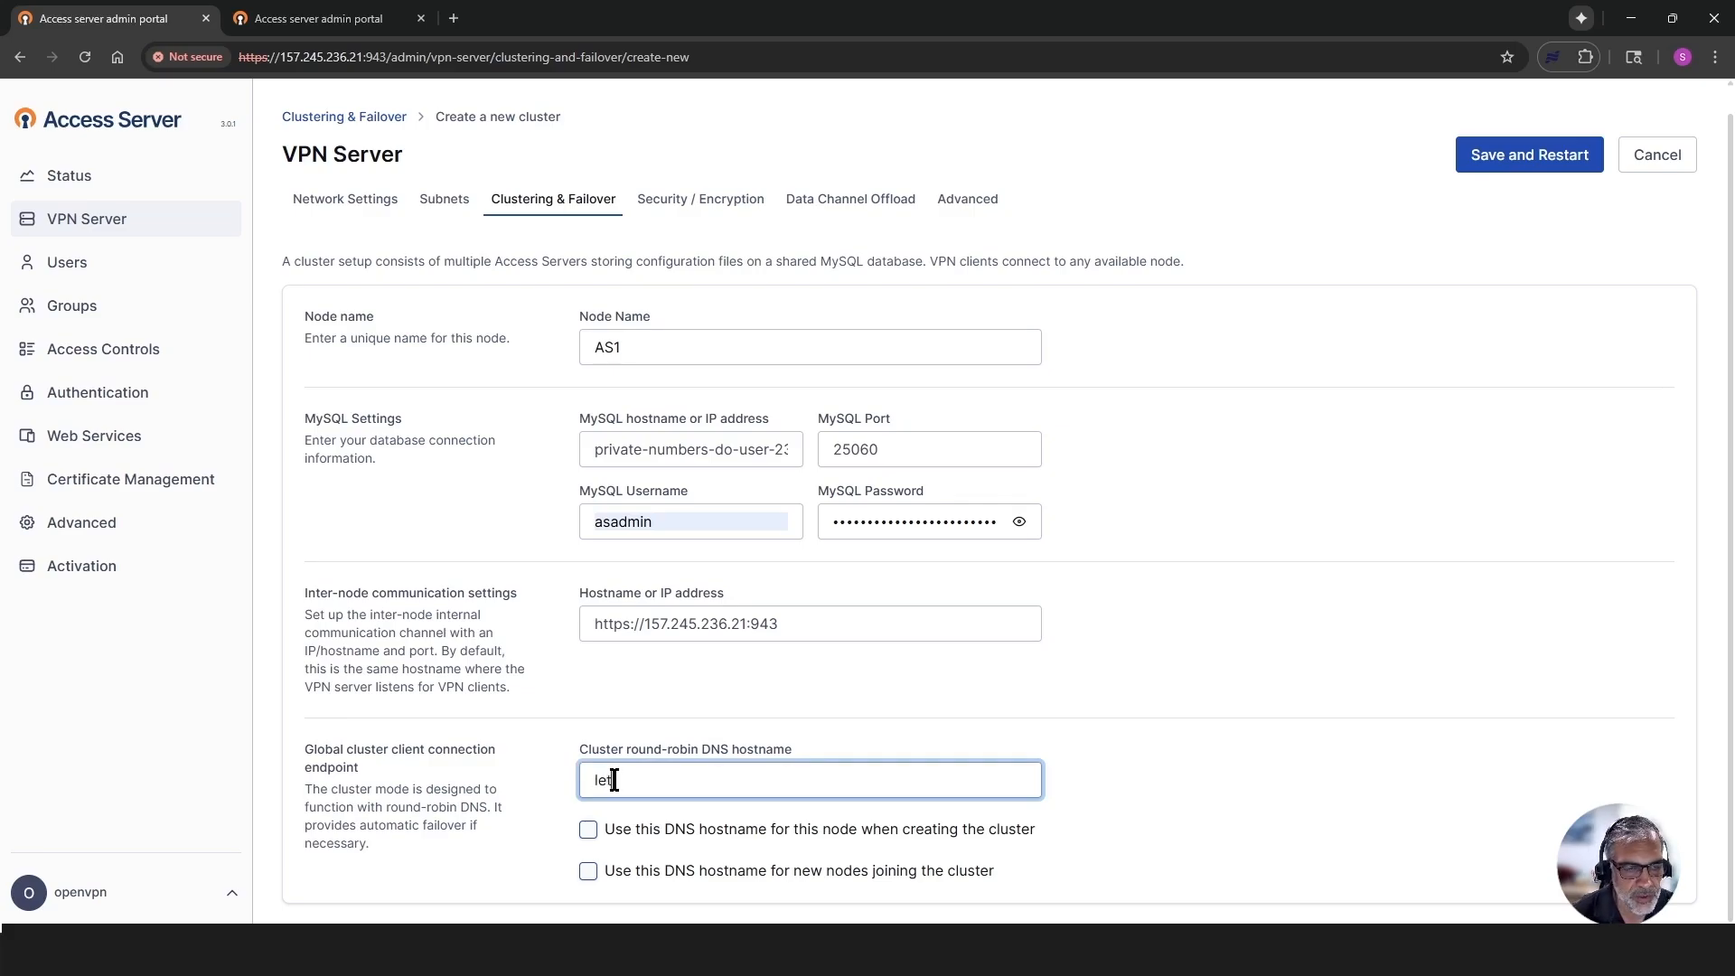
text(demo)
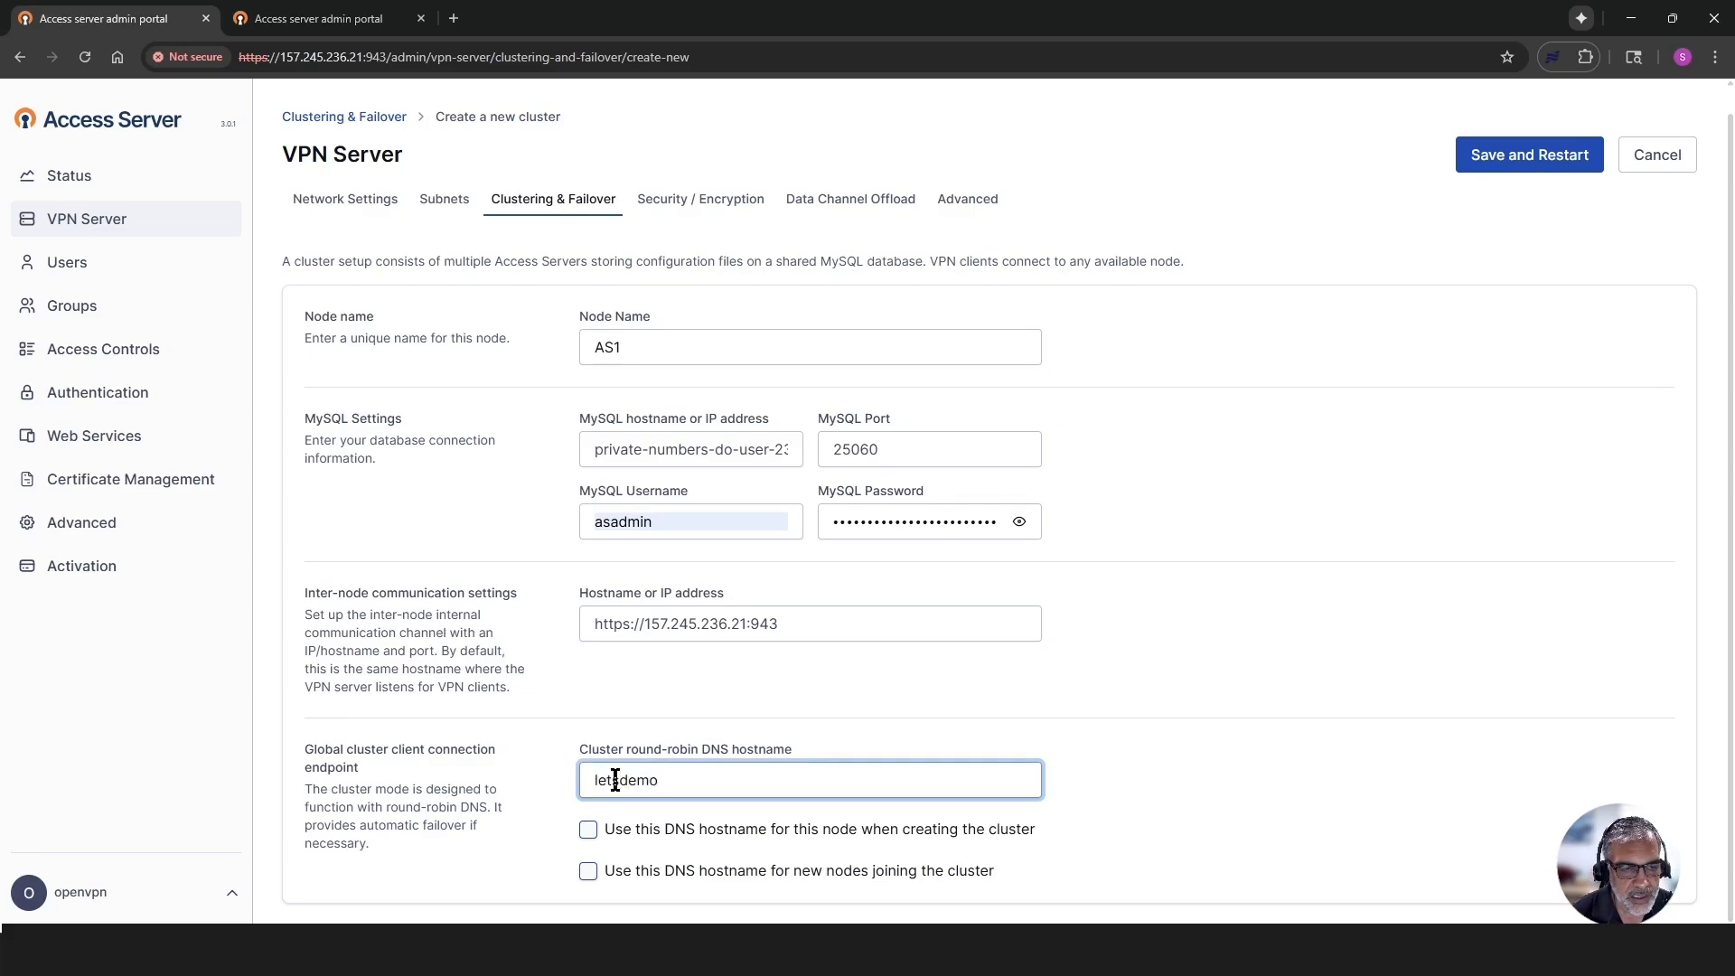
text(.site)
click(588, 830)
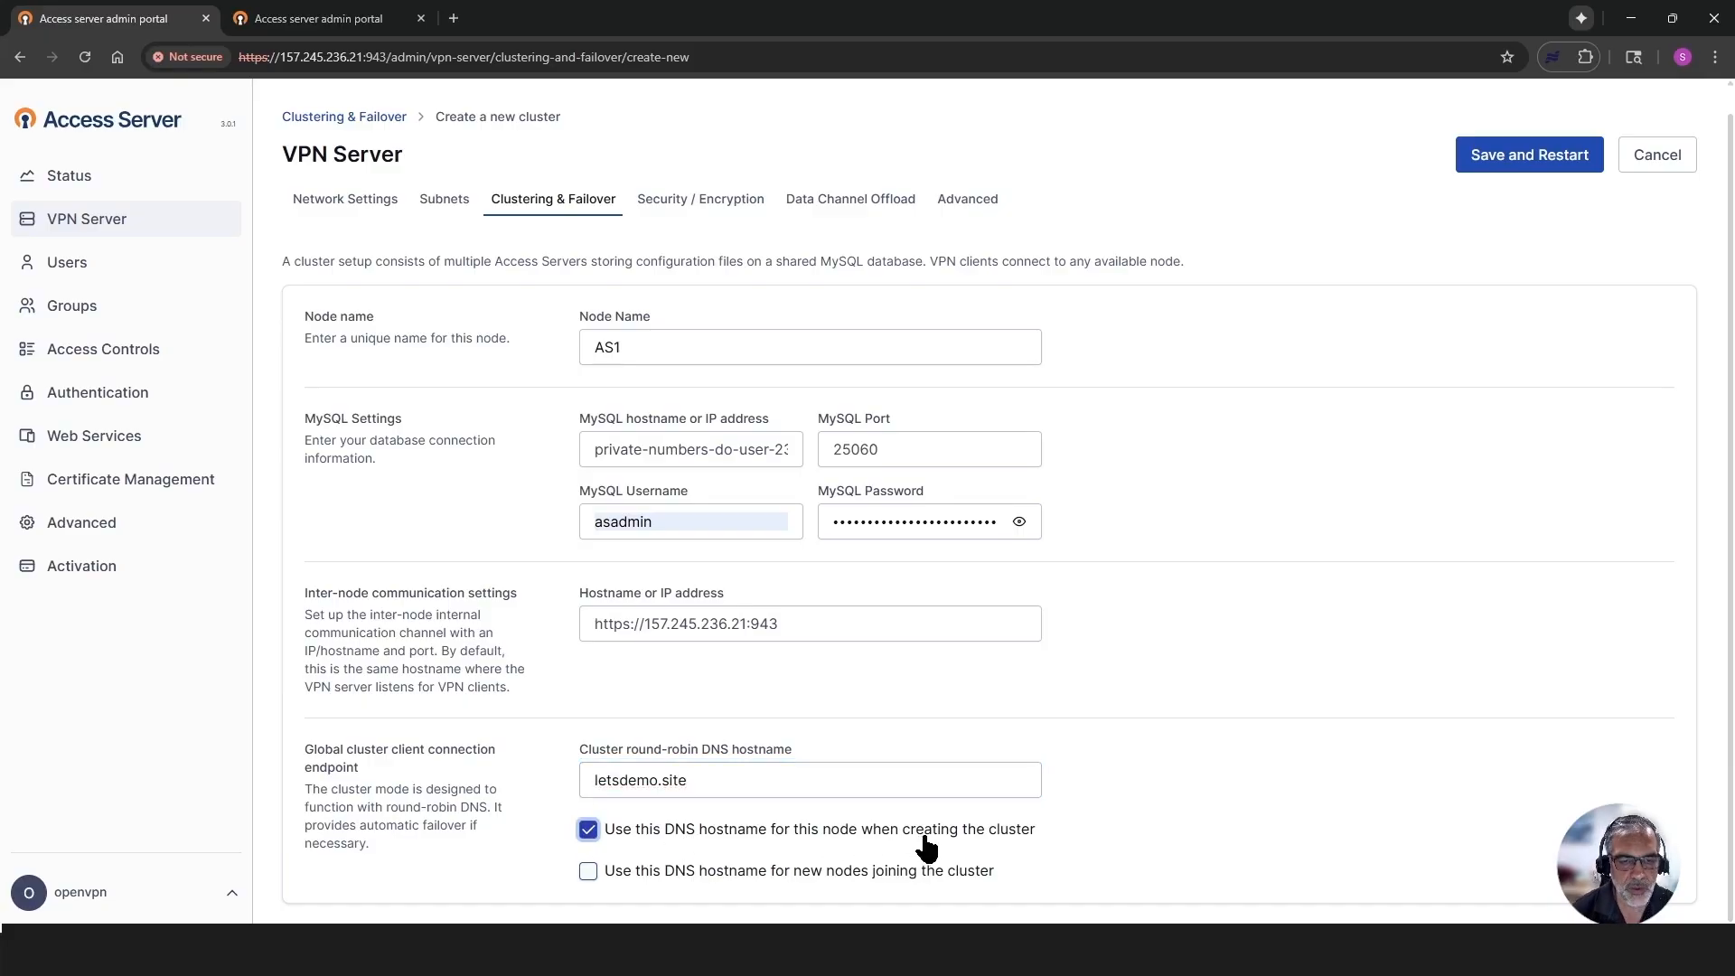
- Use the round-robin DNS hostname for new nodes joining the cluster as well, and save the cluster settings with a restart
click(588, 872)
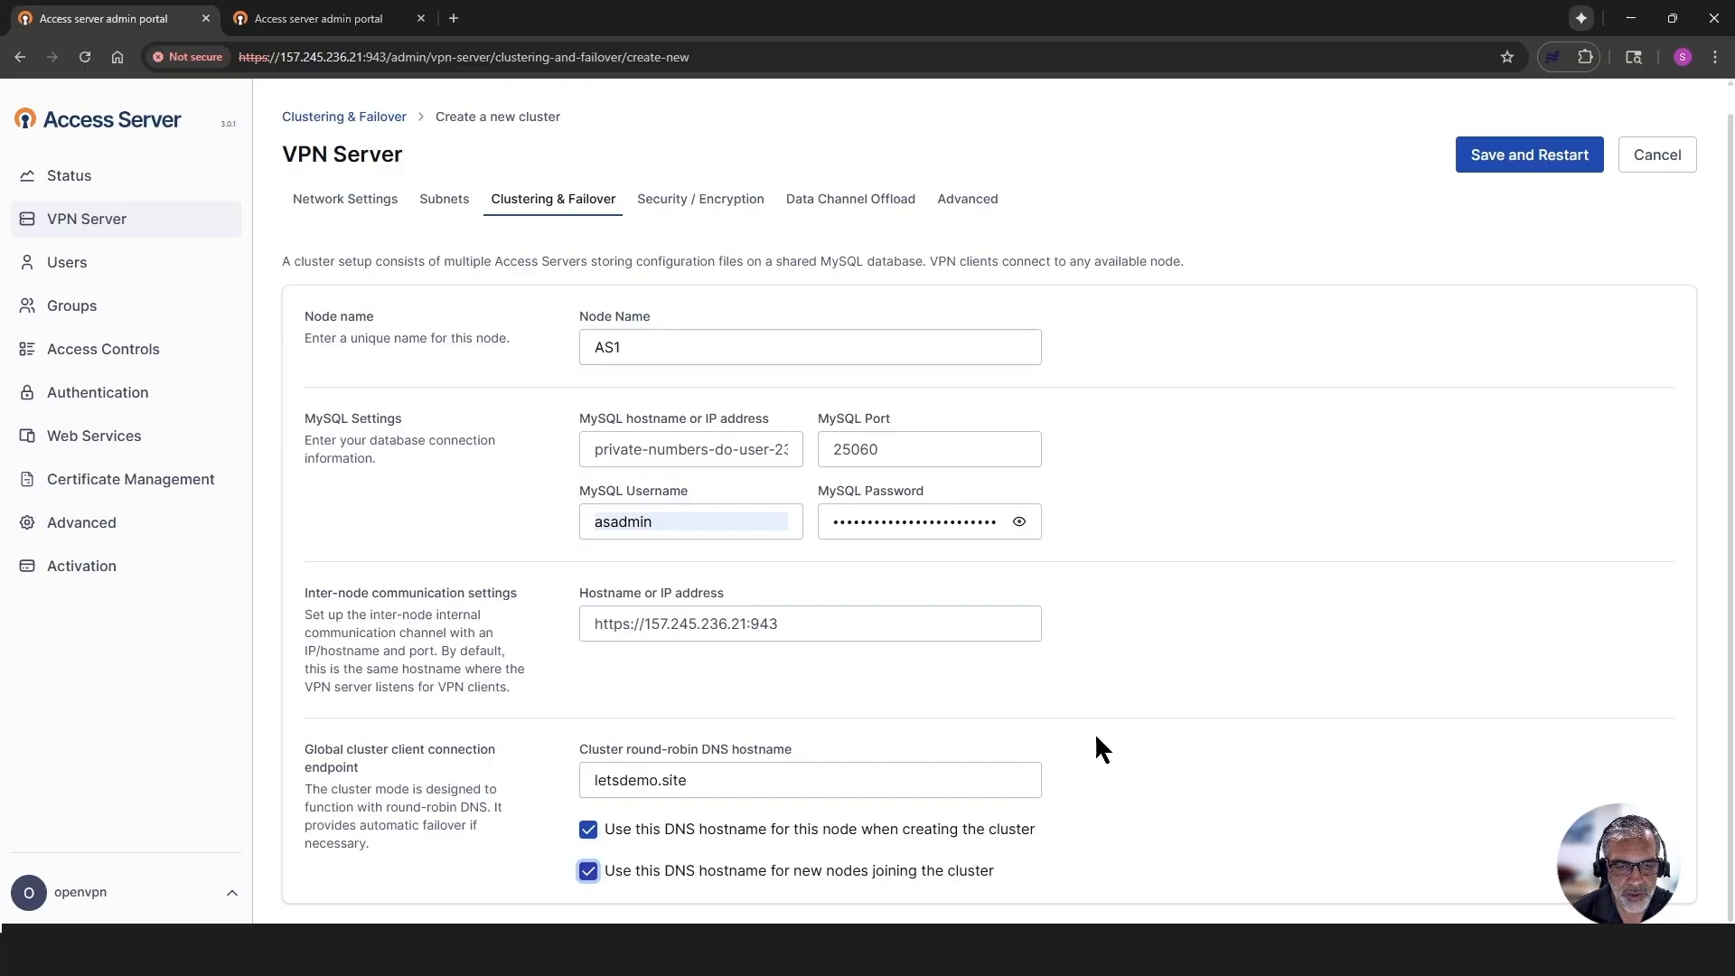
click(1508, 159)
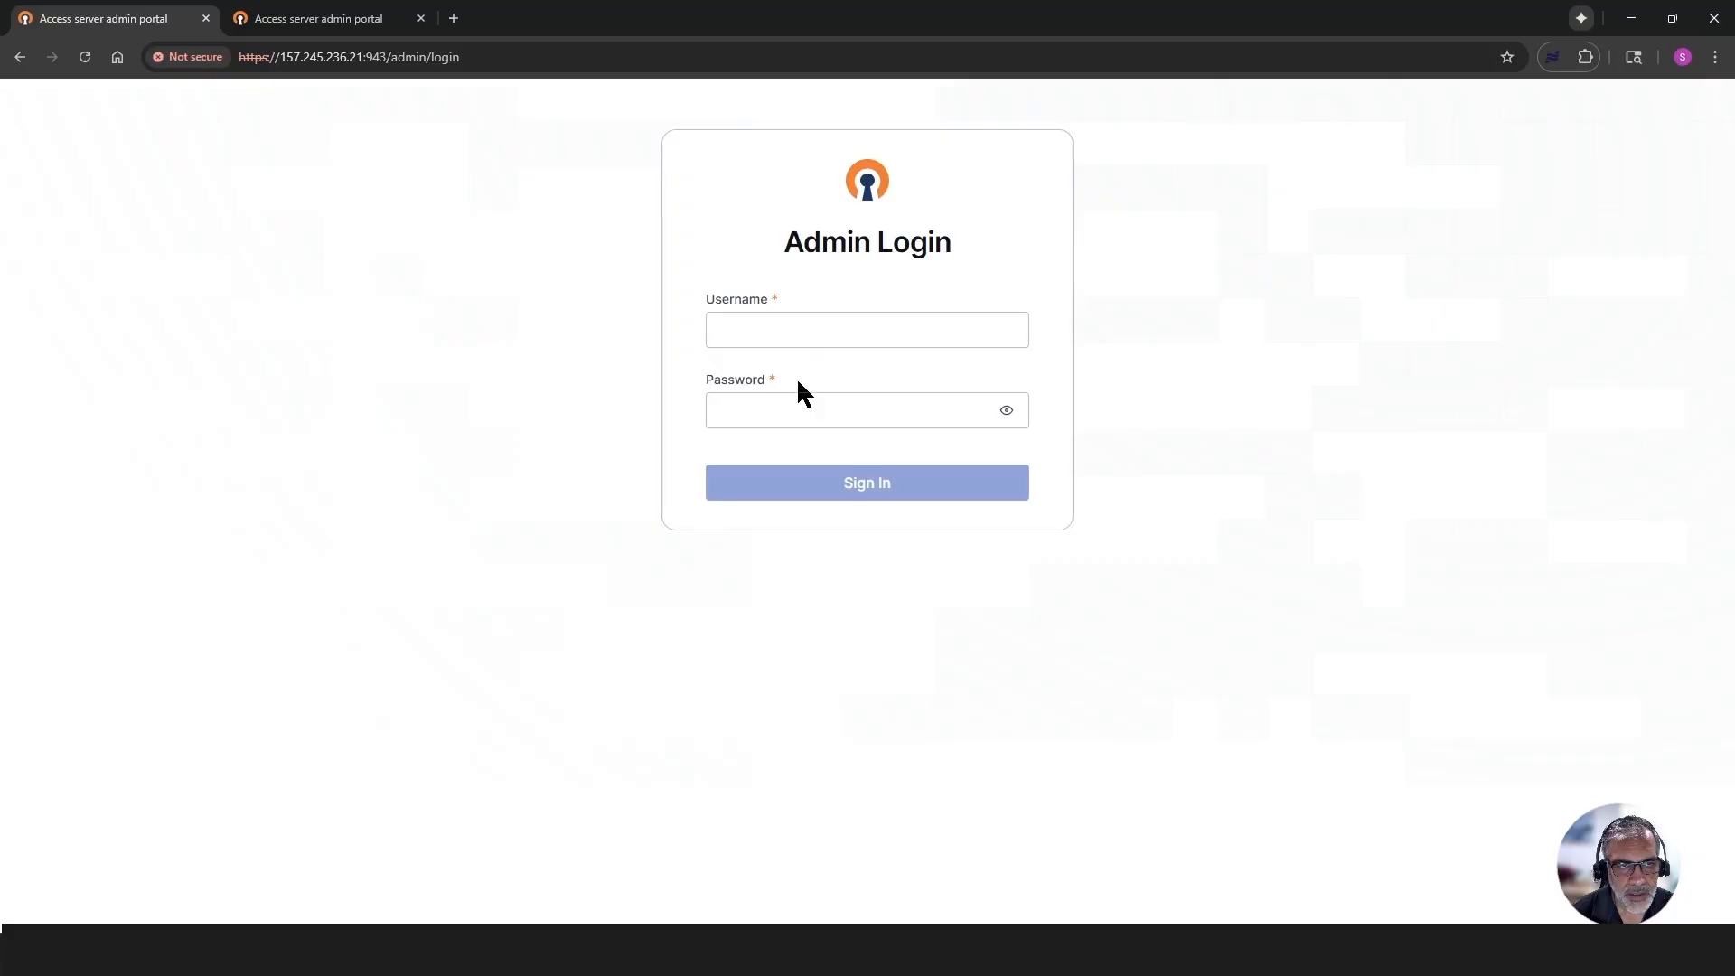
- Sign in to the restarted AS1 admin portal as openvpn with the account password and confirm the Cluster View notice
click(796, 330)
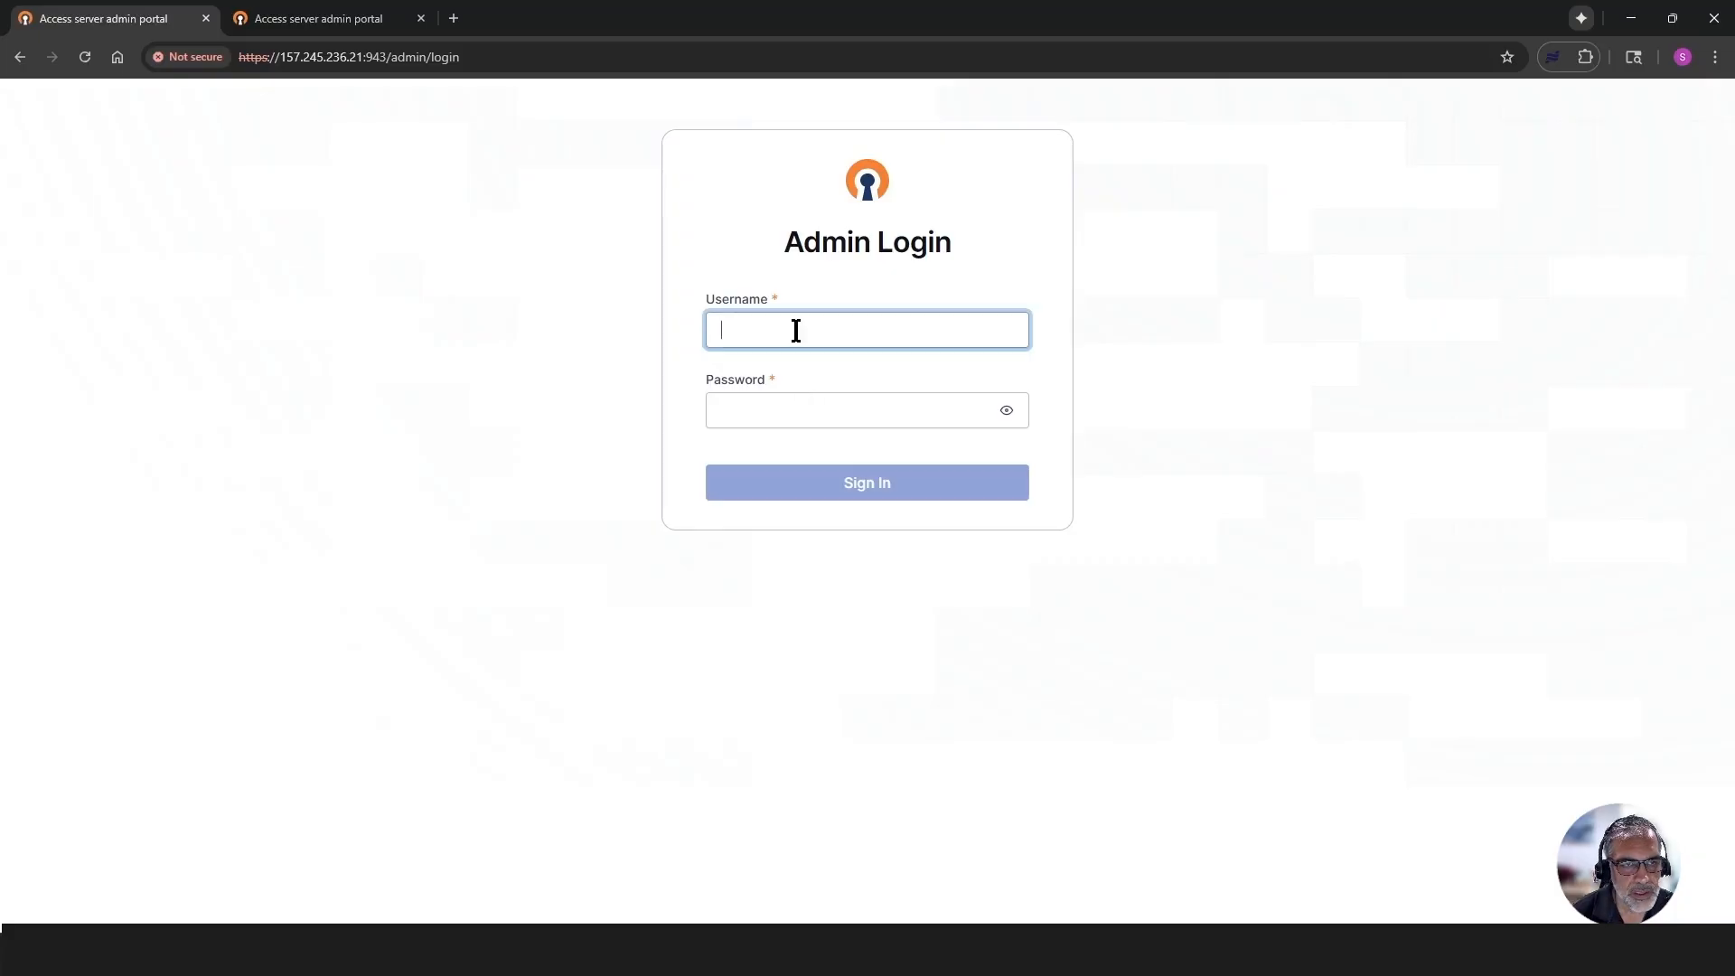
text(openvpn)
key(Tab)
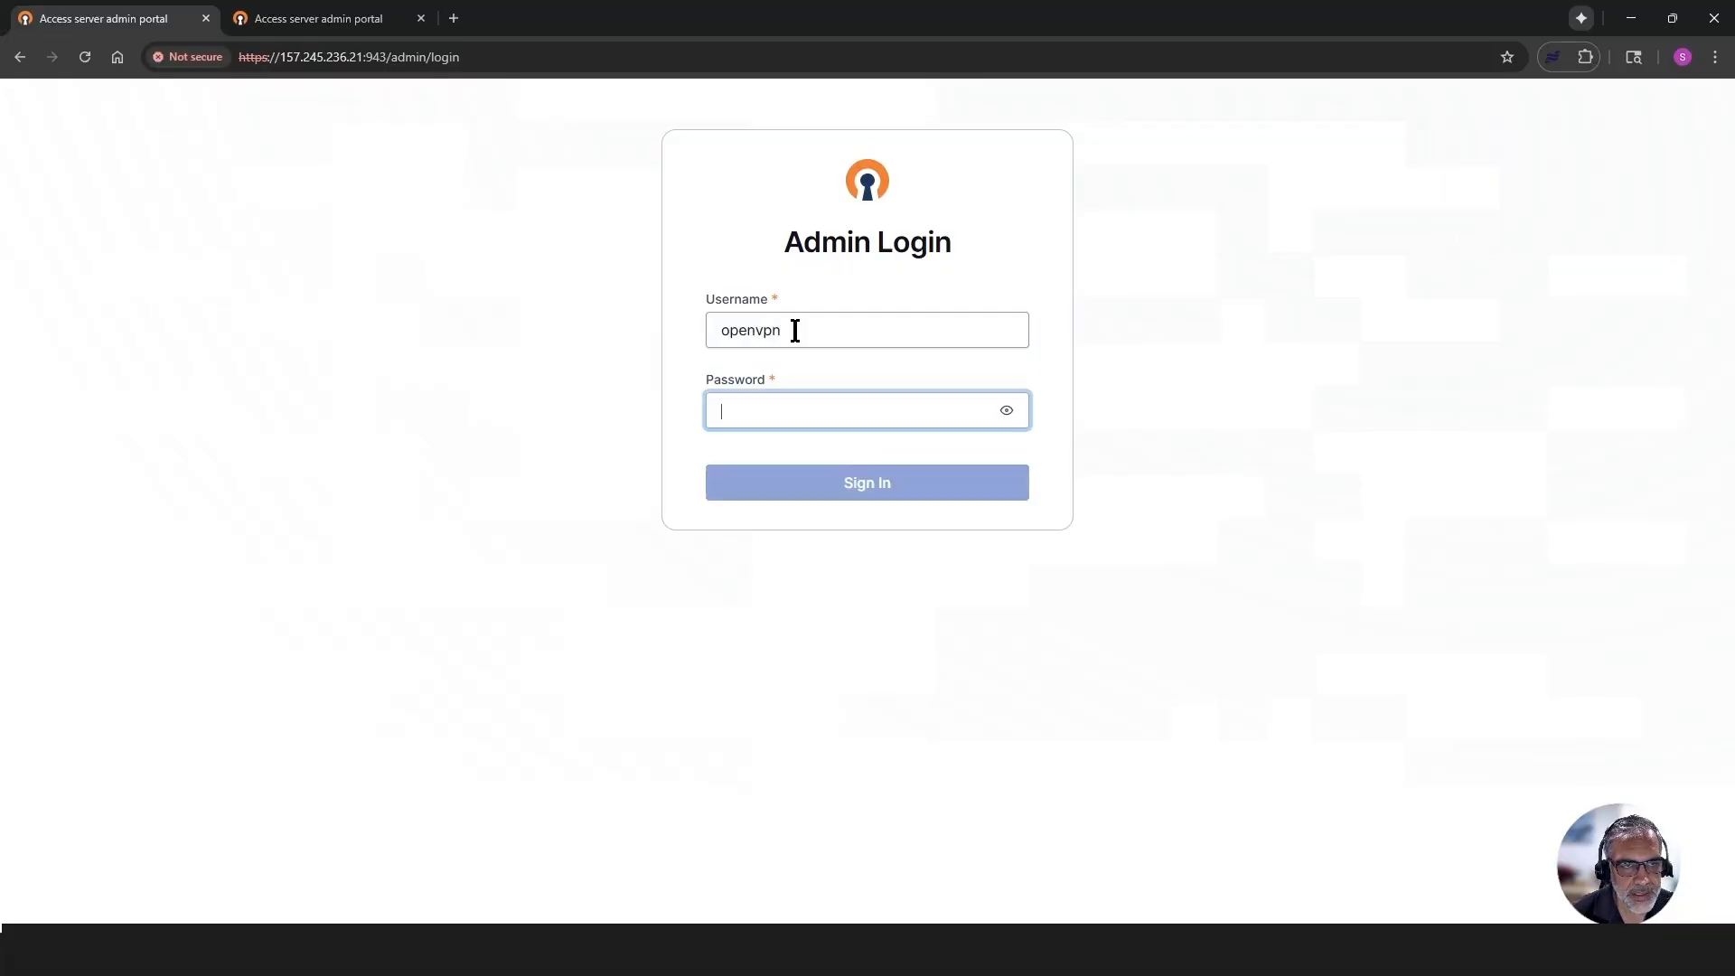
text(********)
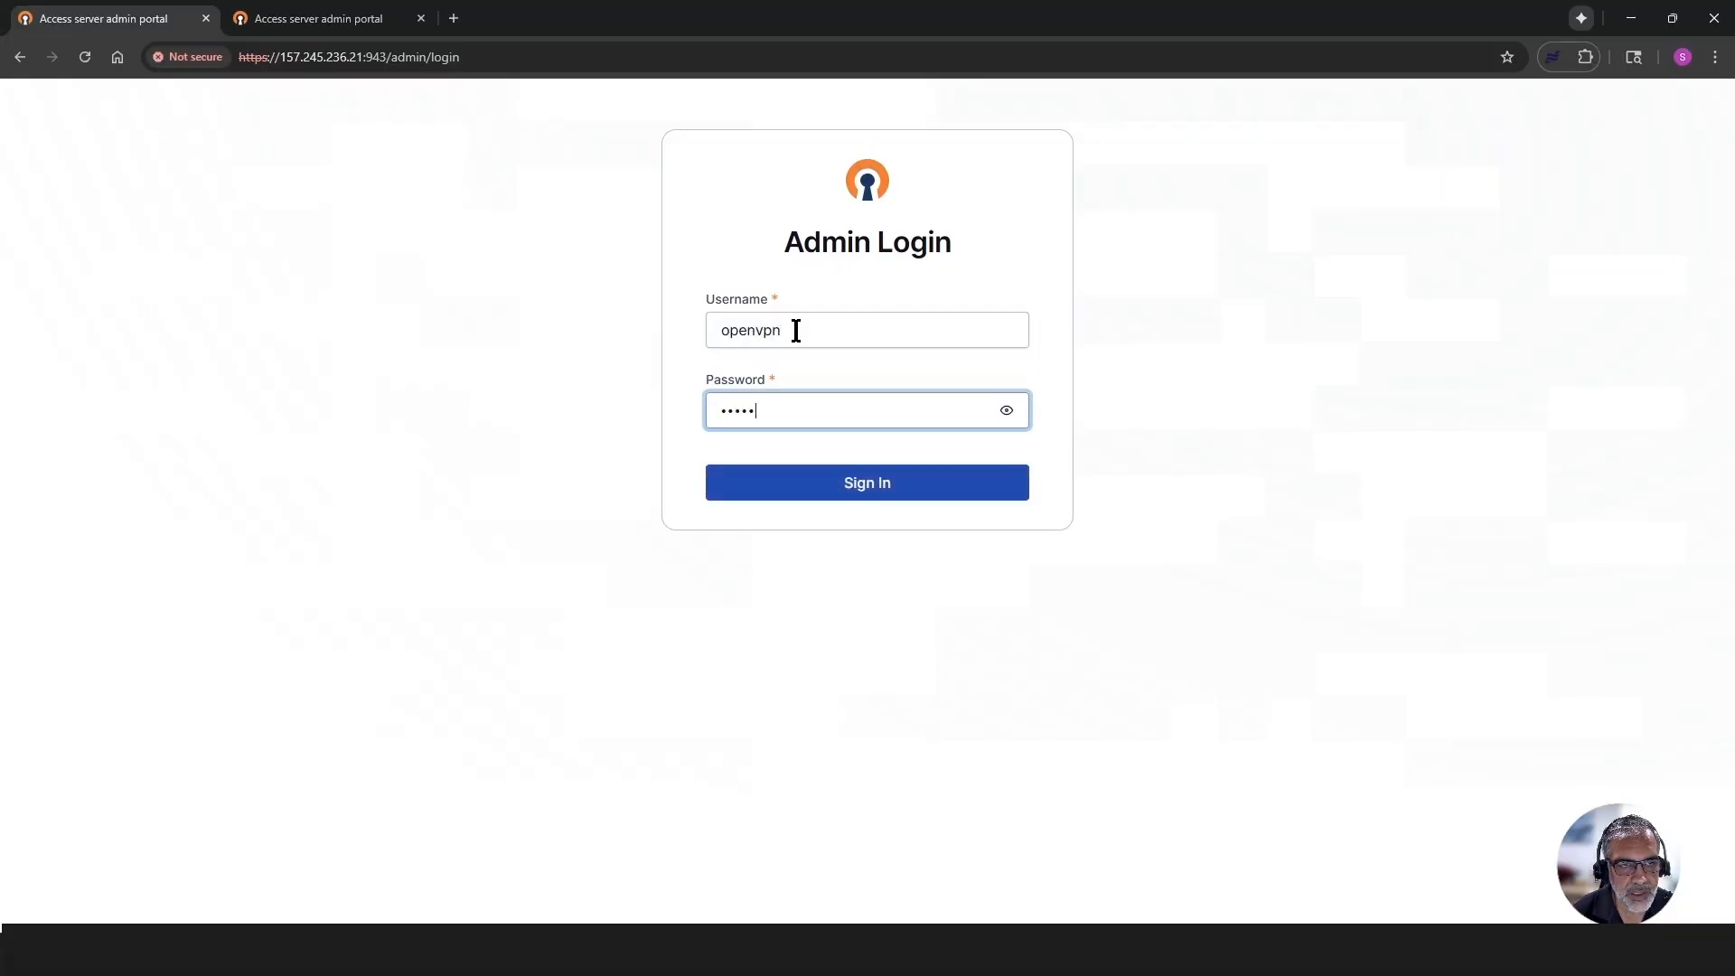
text(****)
key(Return)
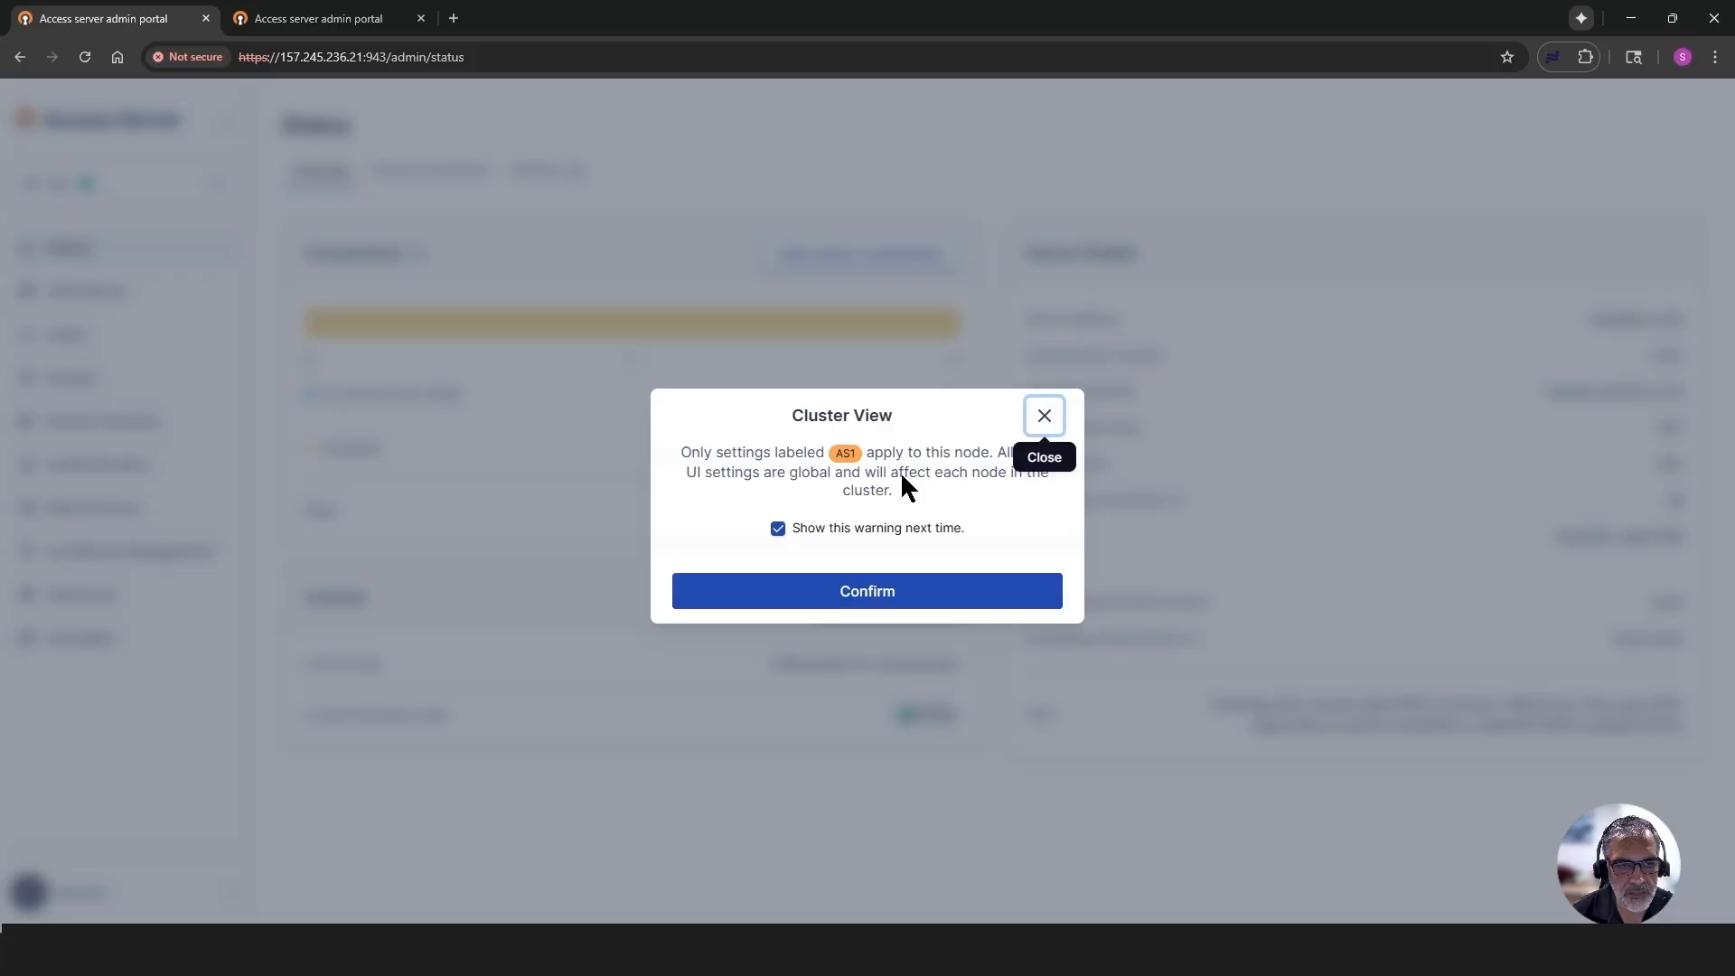
click(834, 595)
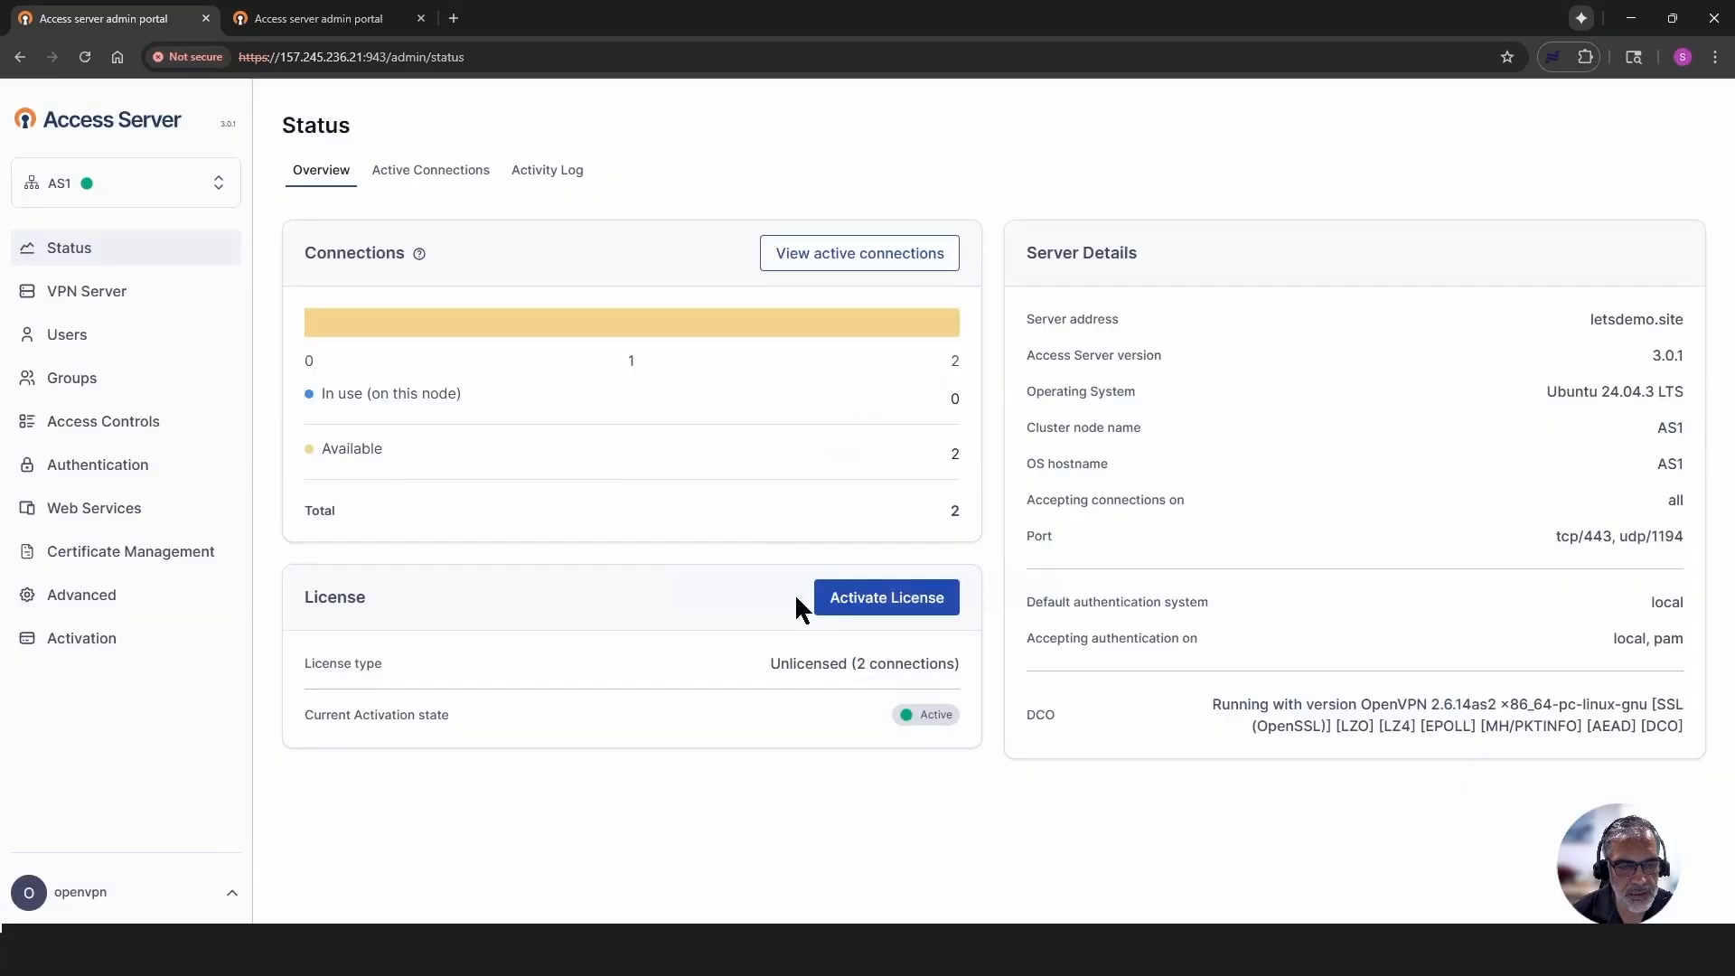
- Check the list of available cluster nodes from the AS1 portal, then close it
click(211, 192)
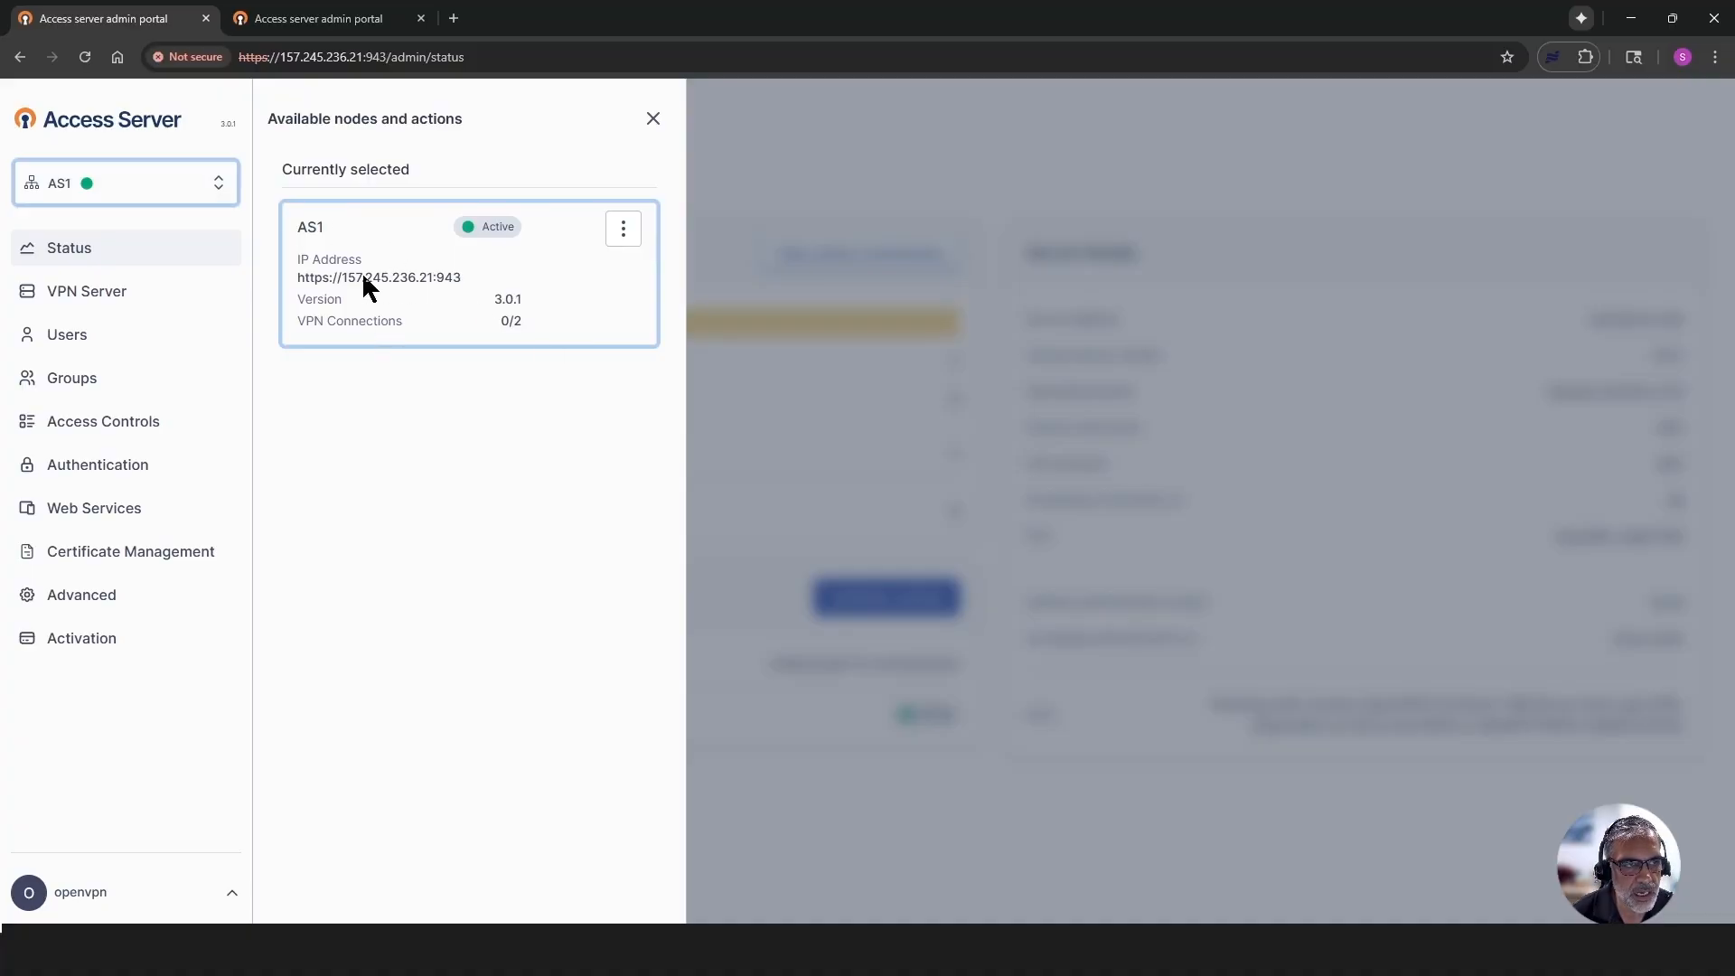
click(652, 120)
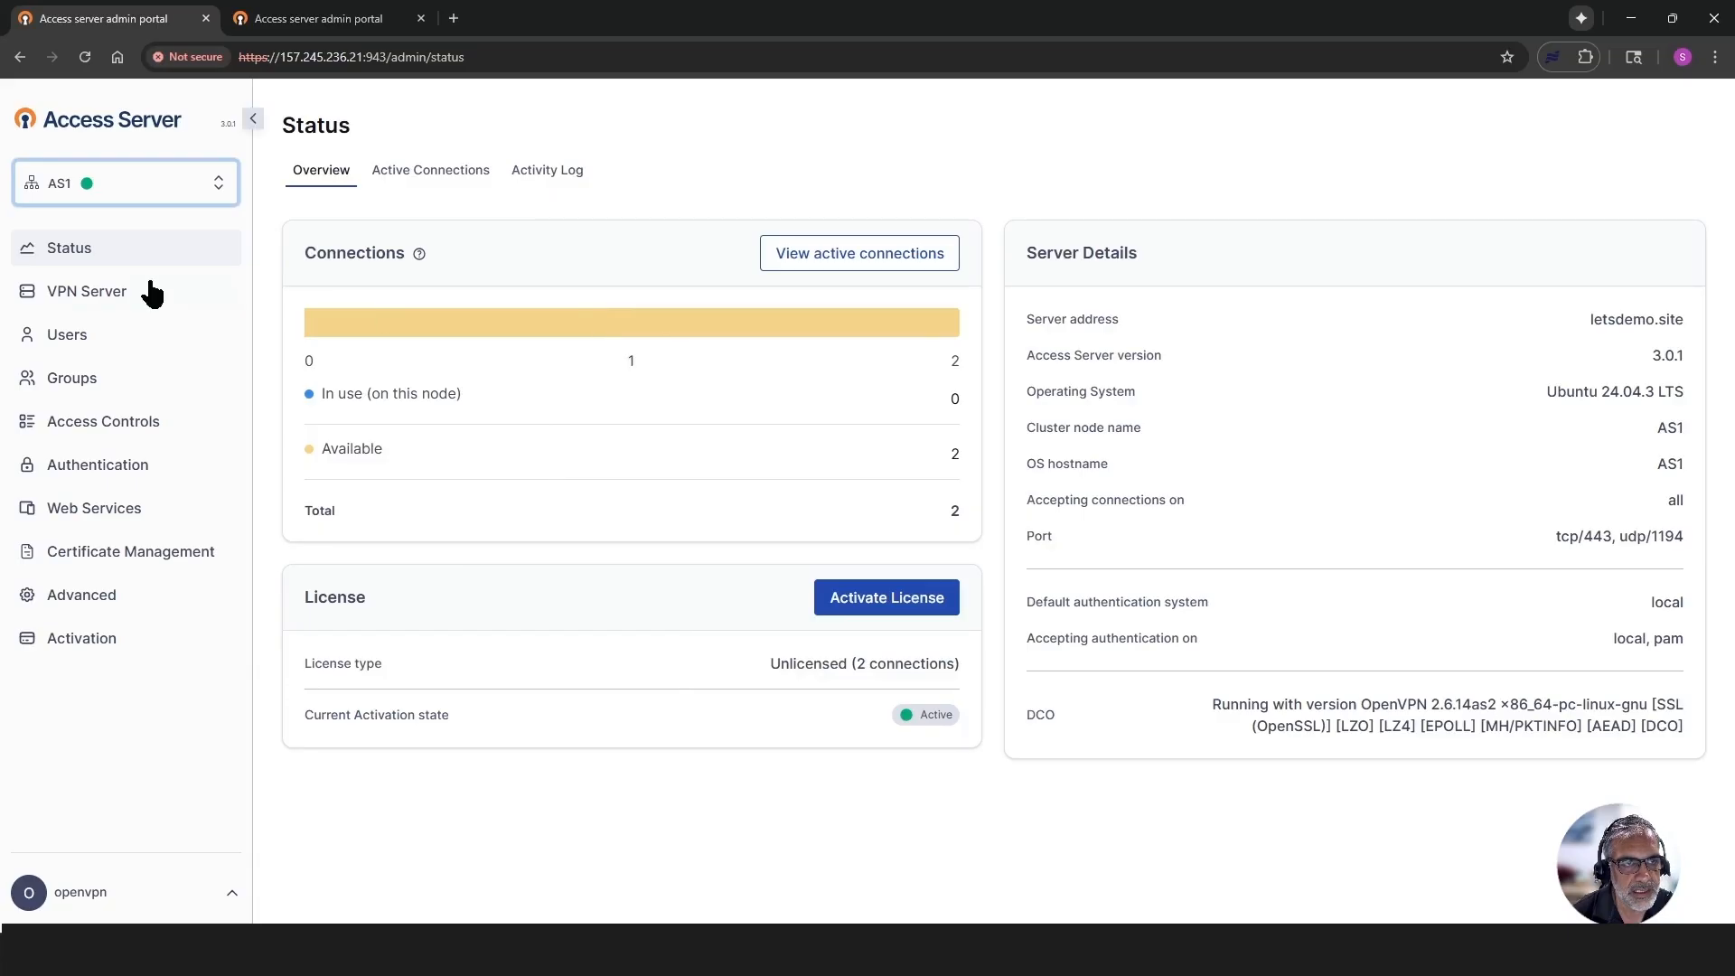
- Switch to the AS2 admin portal and open the form for joining an existing cluster in its clustering settings
click(333, 20)
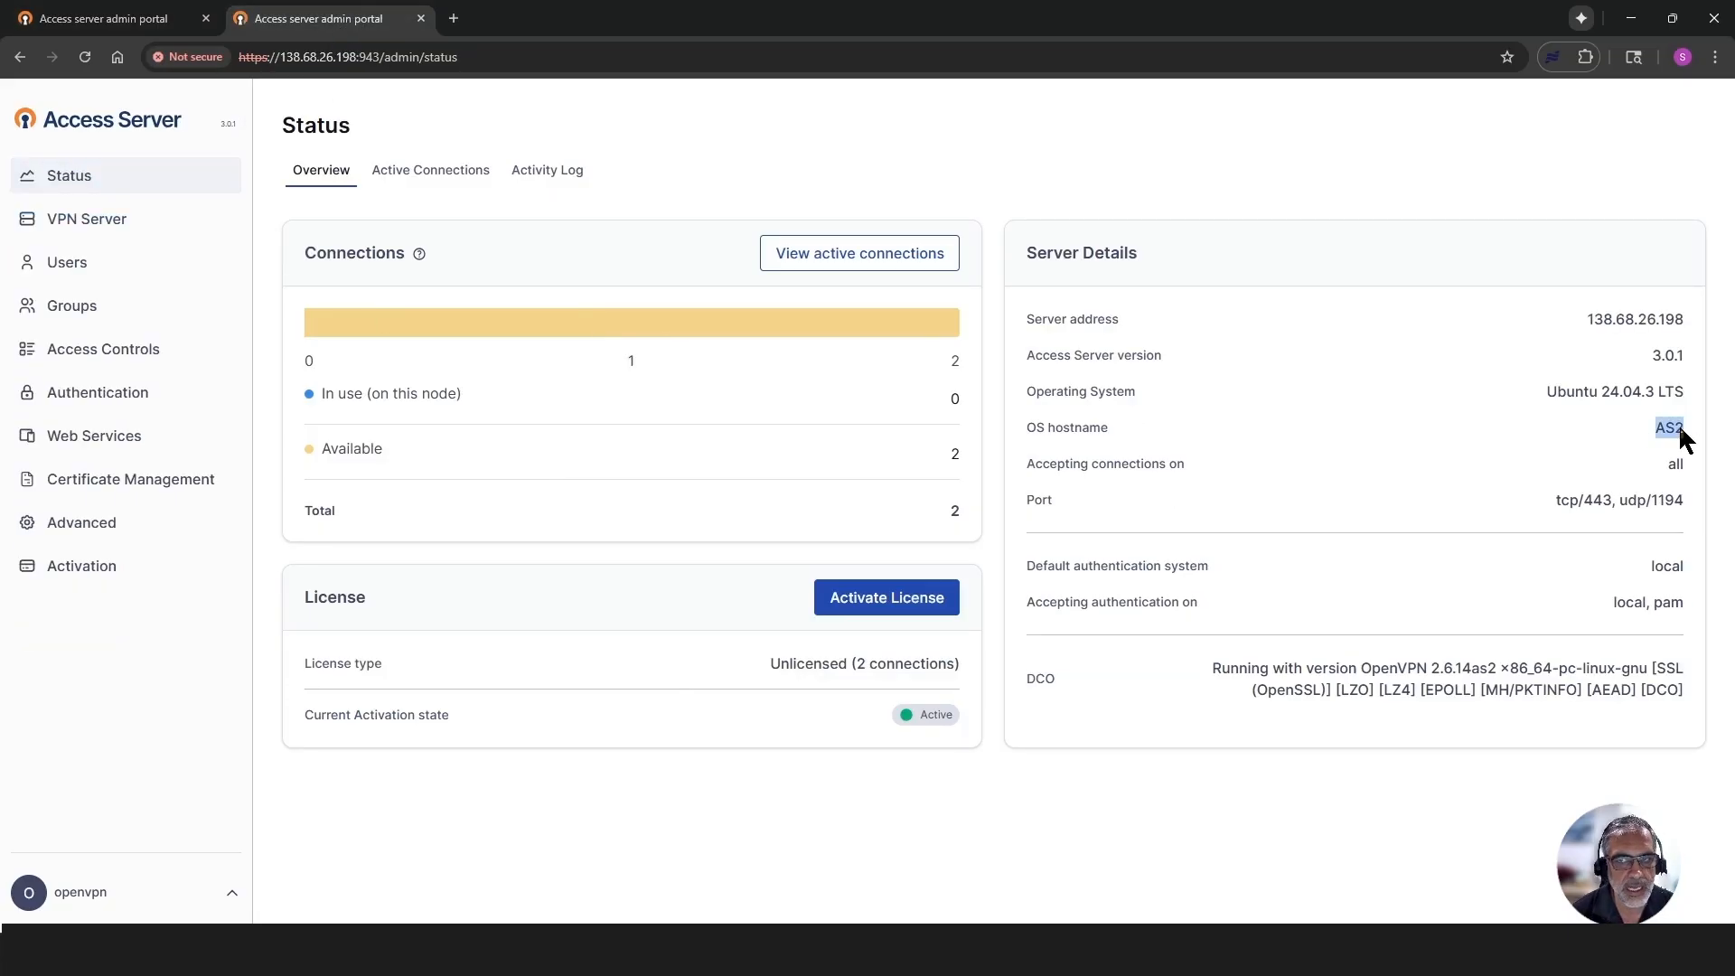
click(60, 263)
click(81, 219)
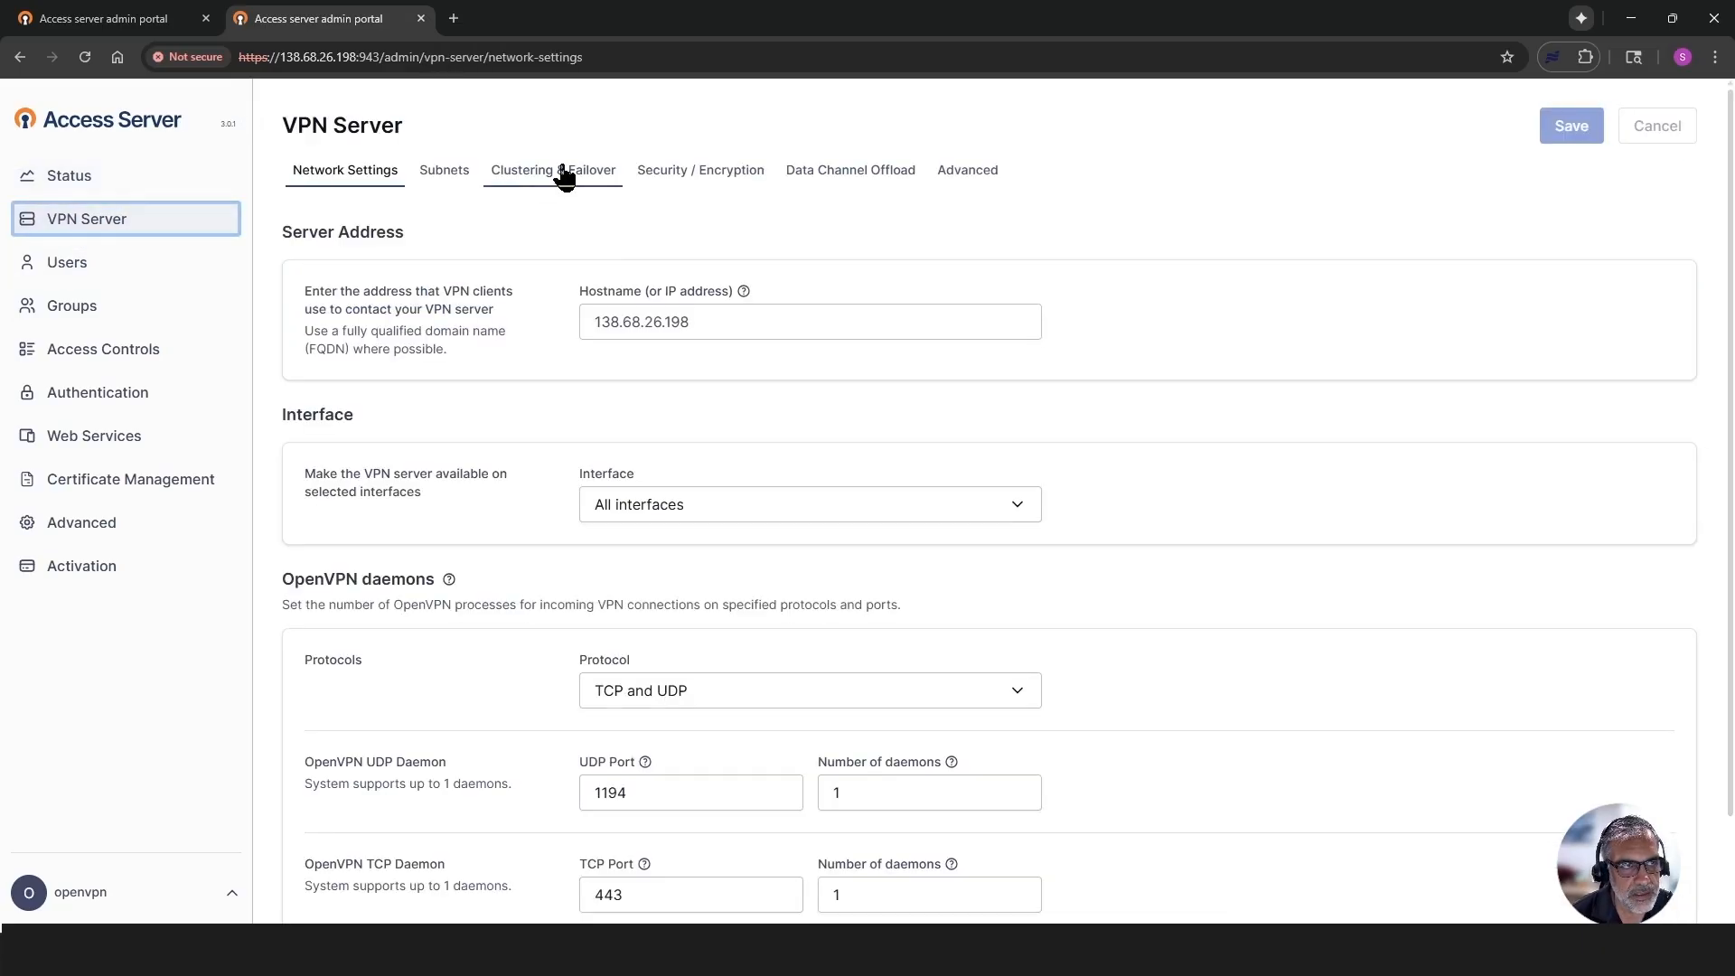
click(553, 171)
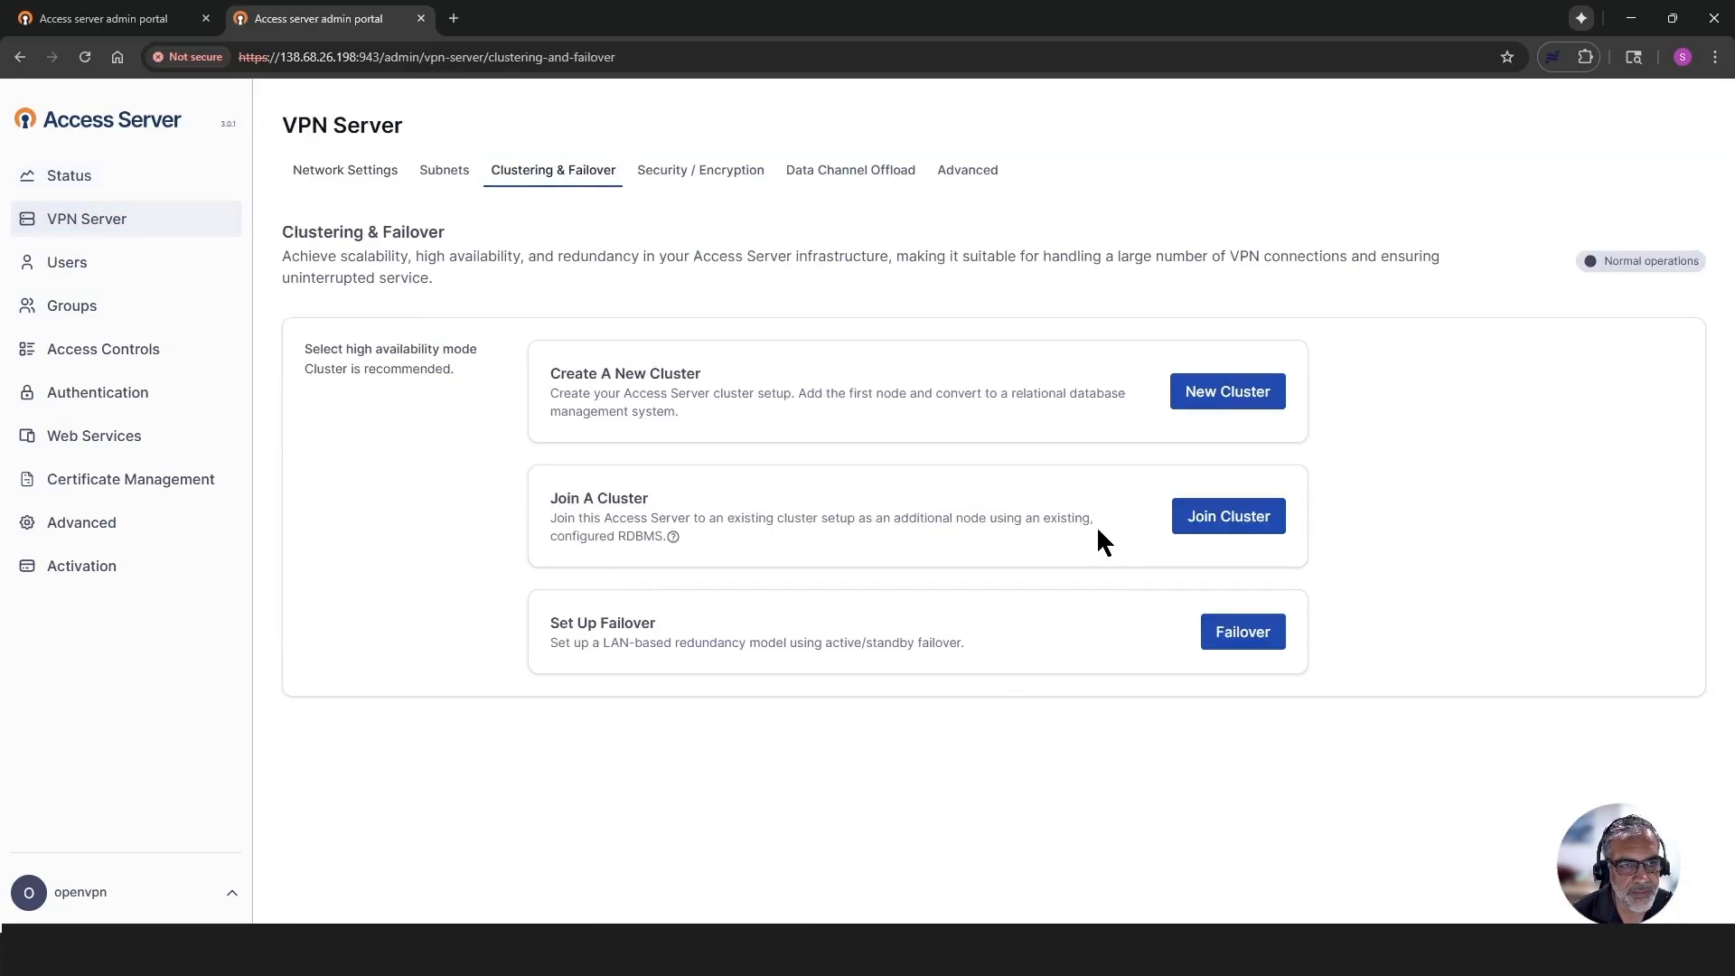
drag(537, 502, 679, 503)
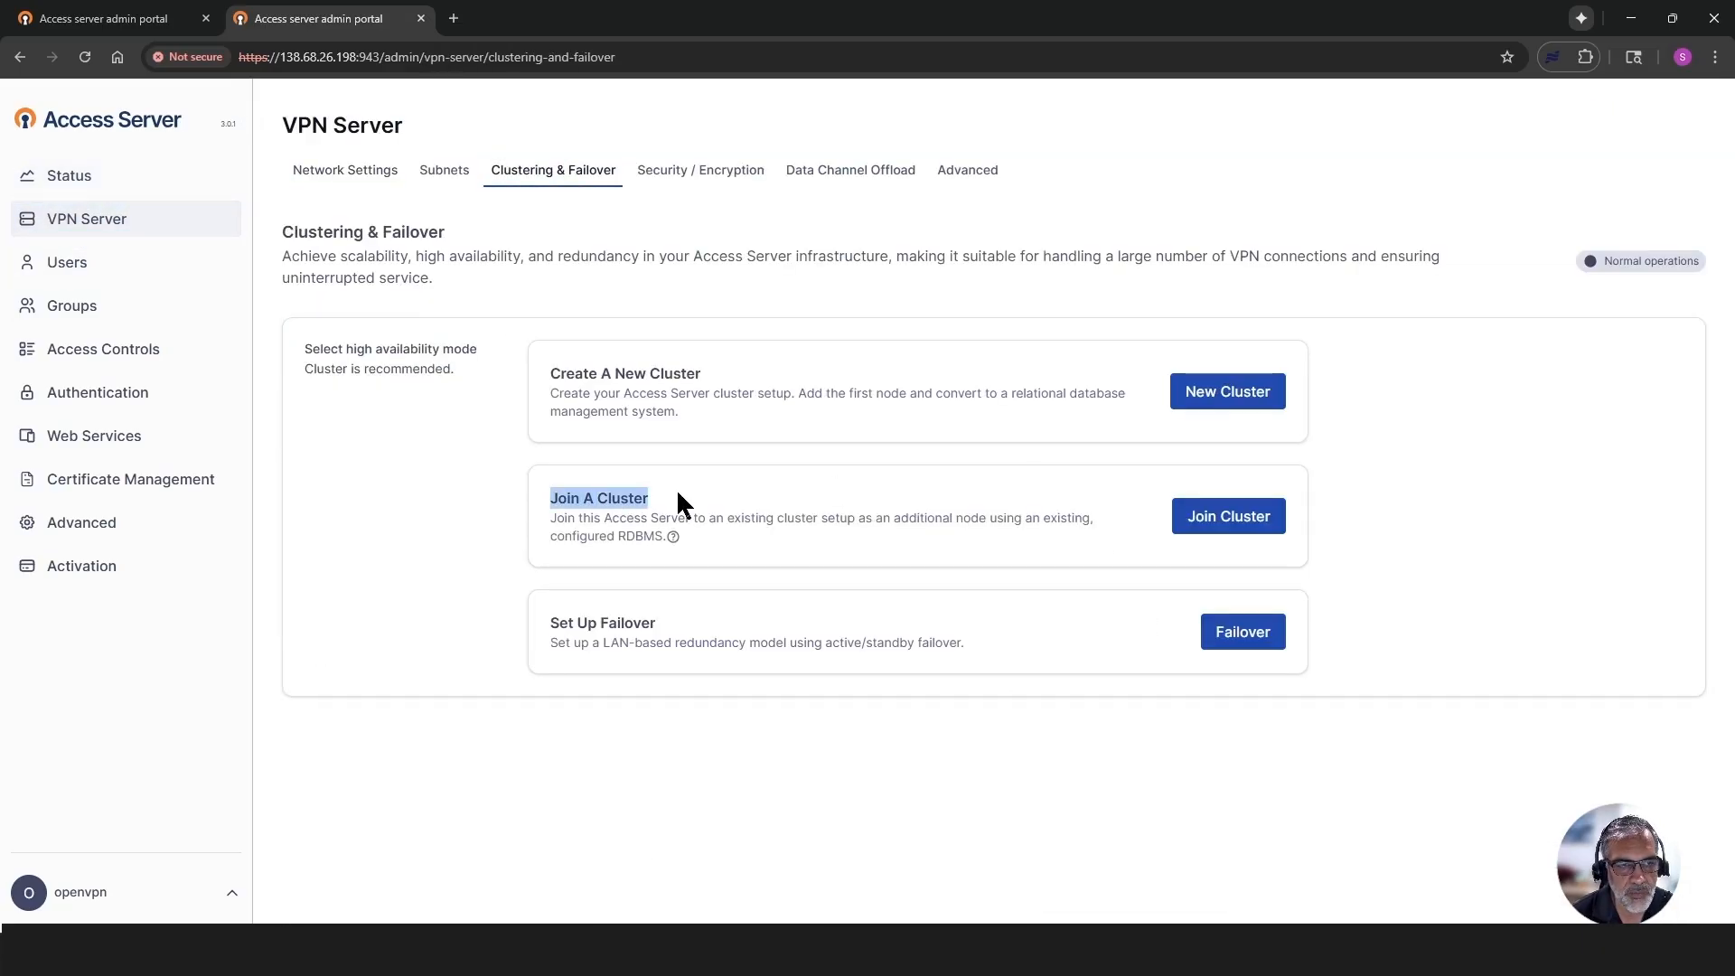
click(1217, 523)
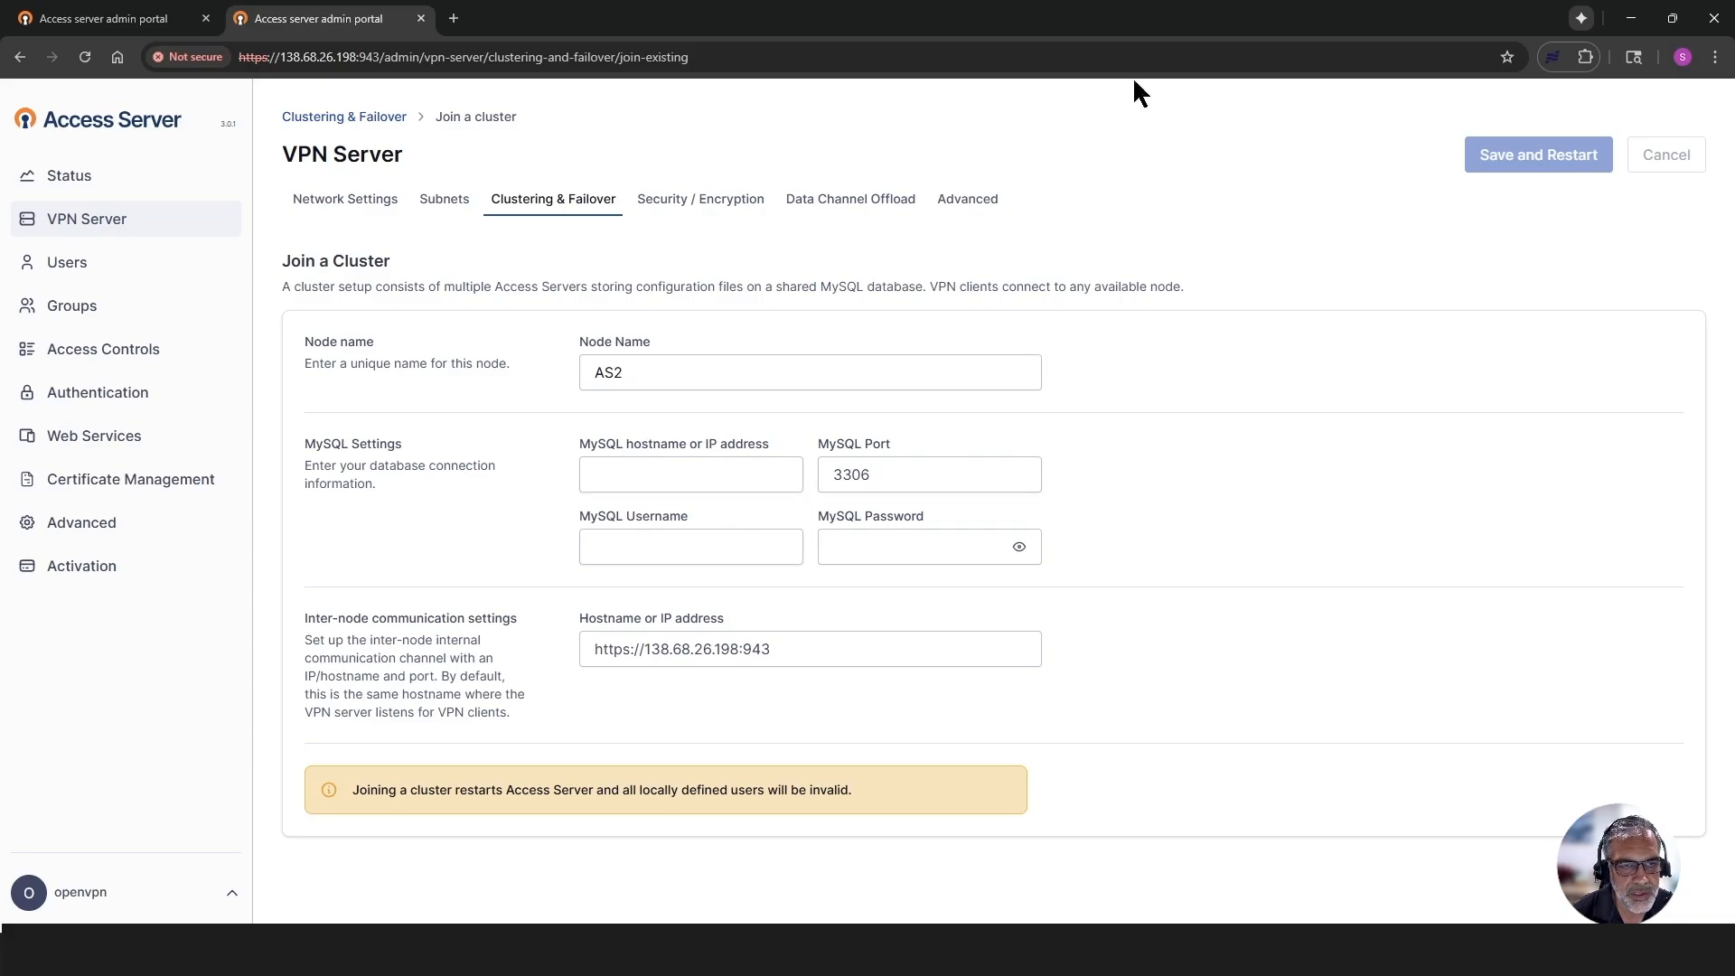
- Show the DigitalOcean page beside the join form and copy the database's private host into the MySQL hostname
click(1672, 18)
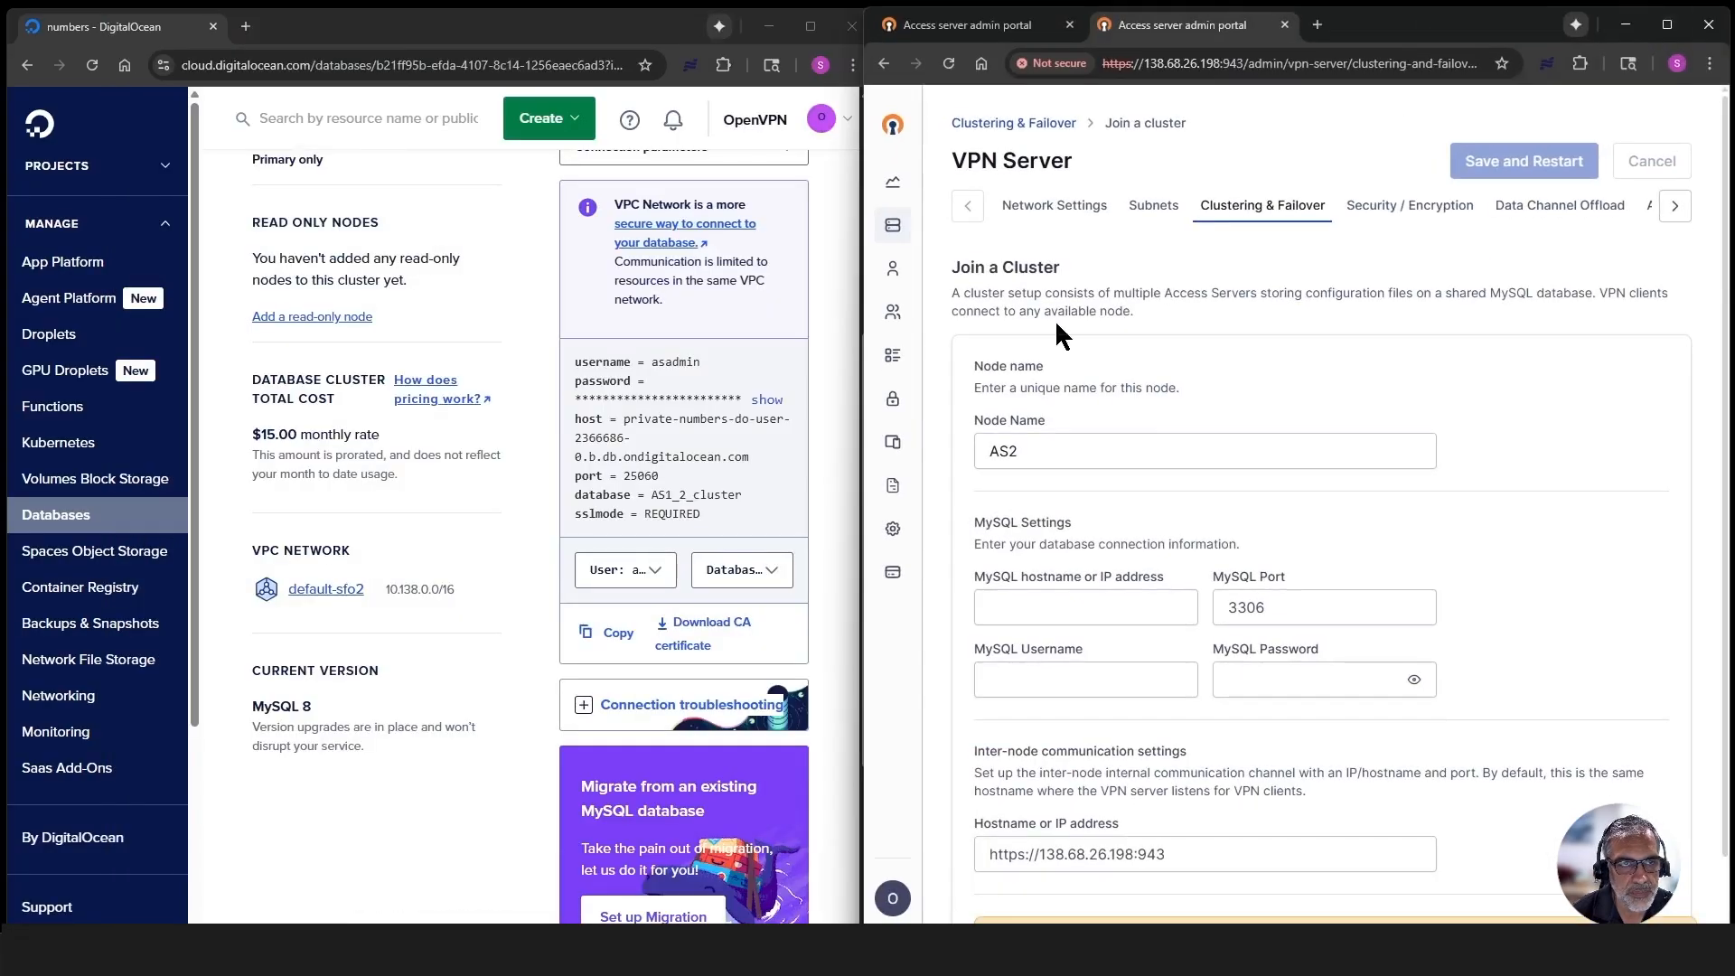
click(623, 418)
drag(624, 419, 747, 448)
key(ctrl+c)
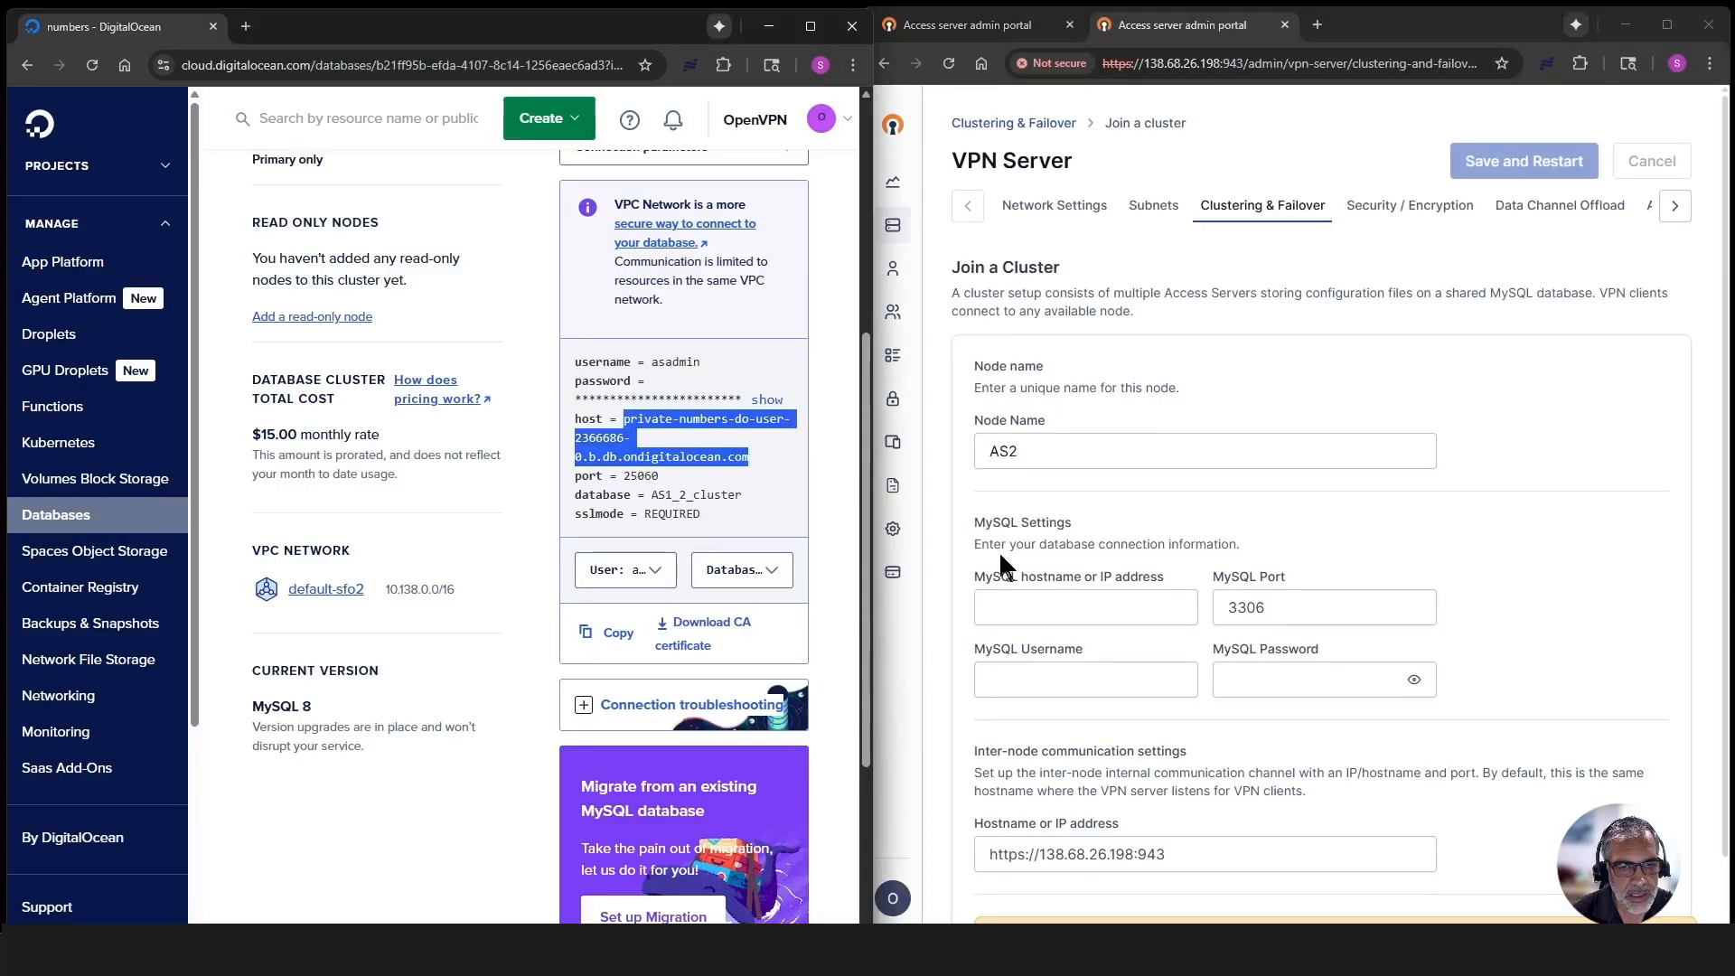
click(1006, 606)
key(ctrl+v)
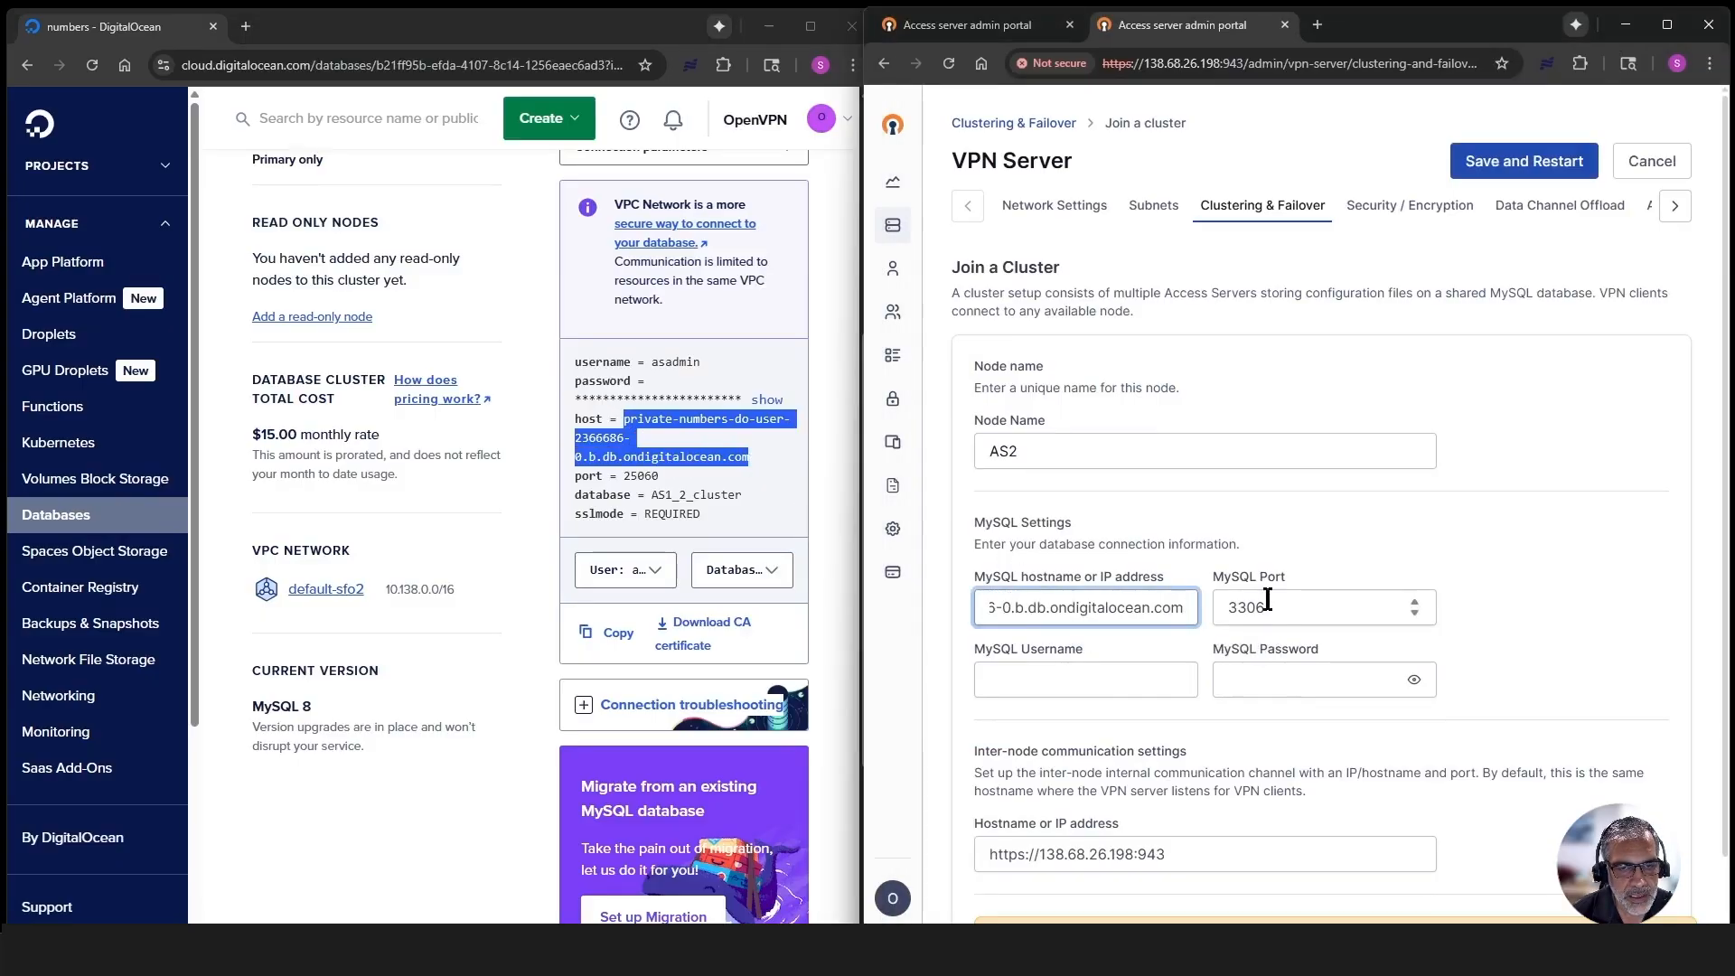
- Set the MySQL port to 25060 and fill in the MySQL username asadmin and the MySQL password
key(Tab)
text(25060)
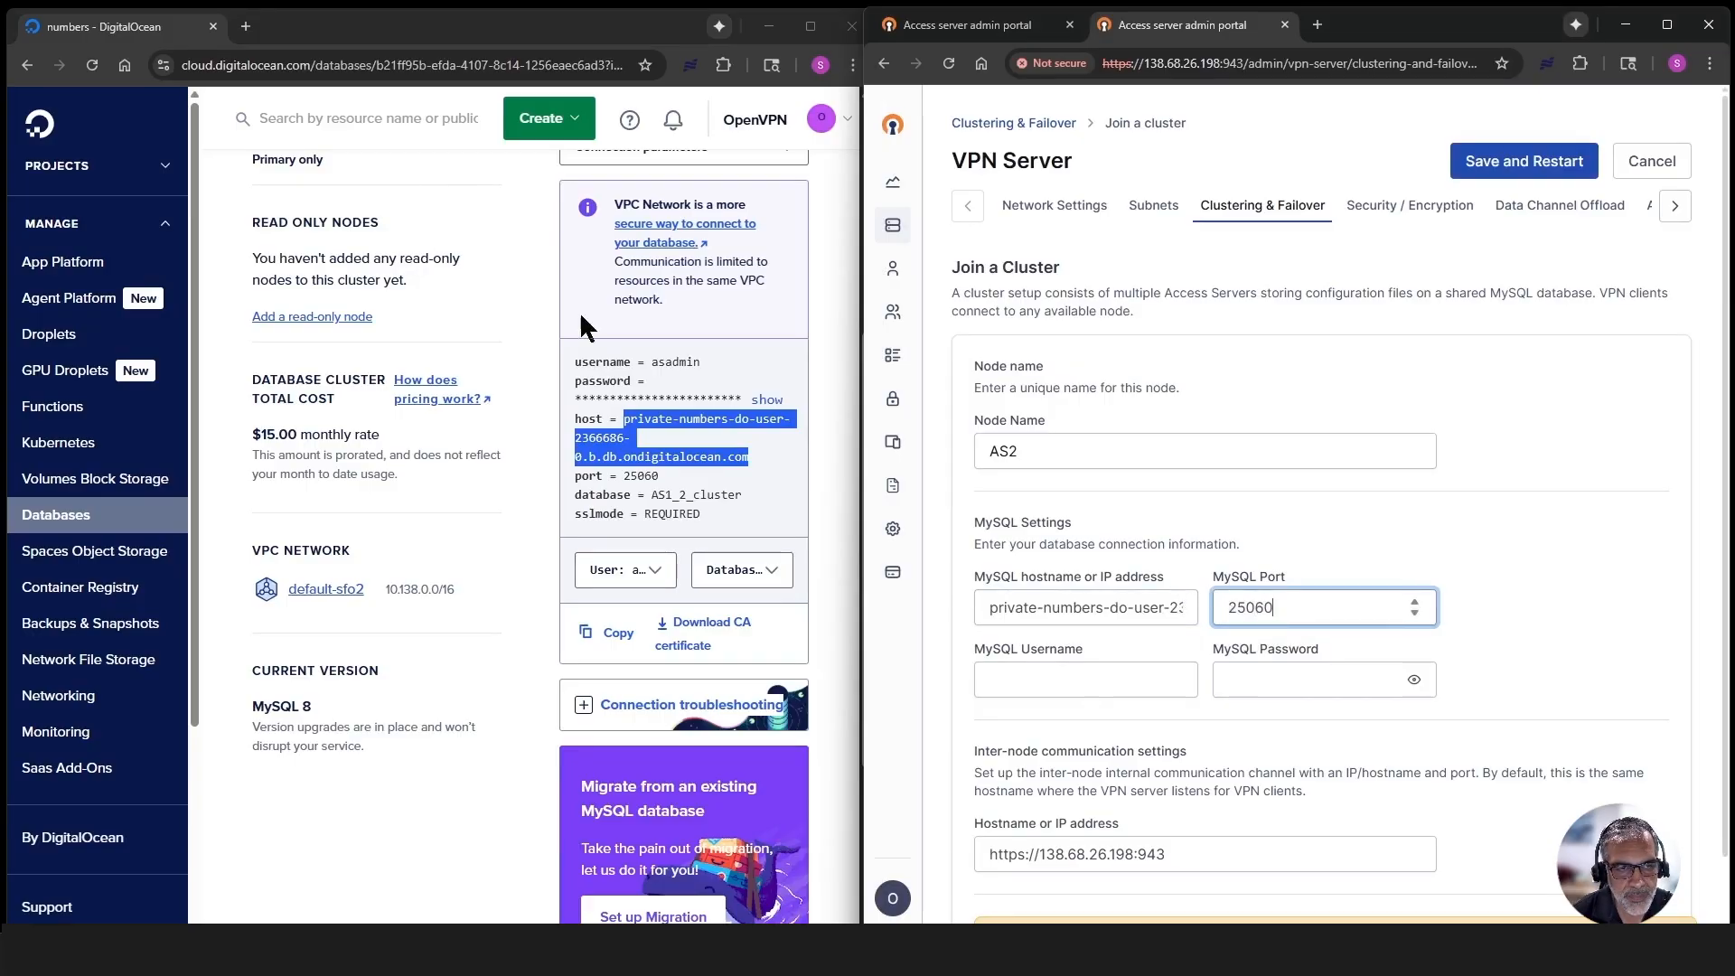
click(1006, 673)
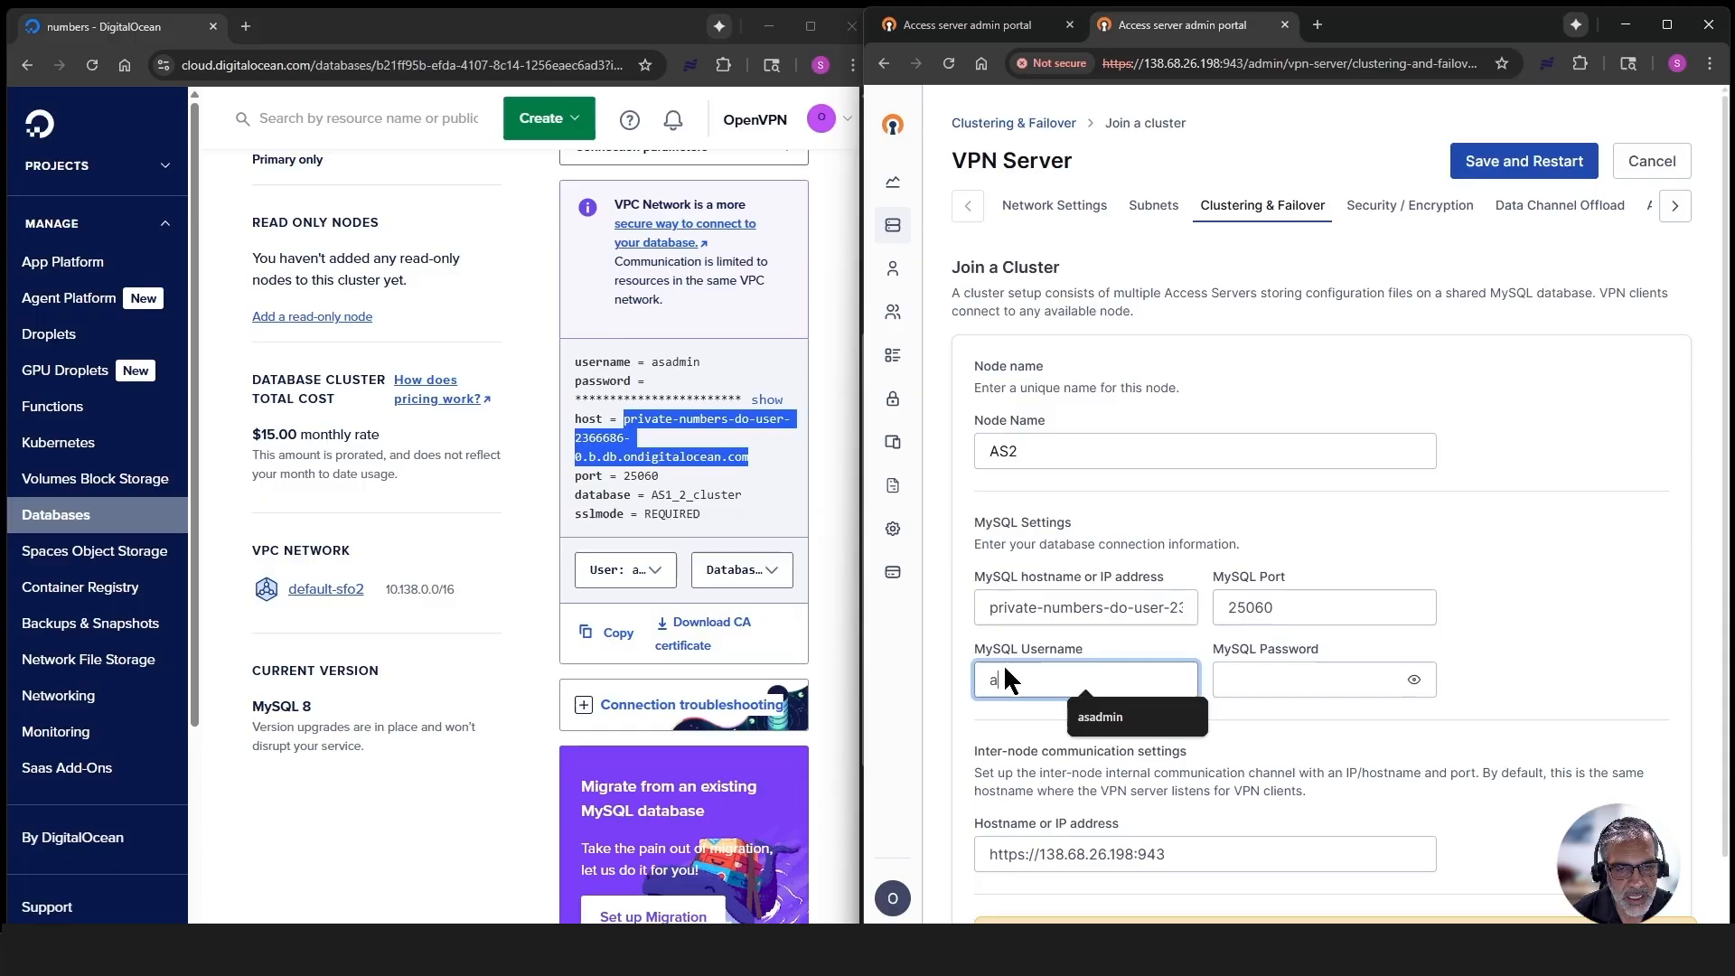
text(asadmin)
key(Tab)
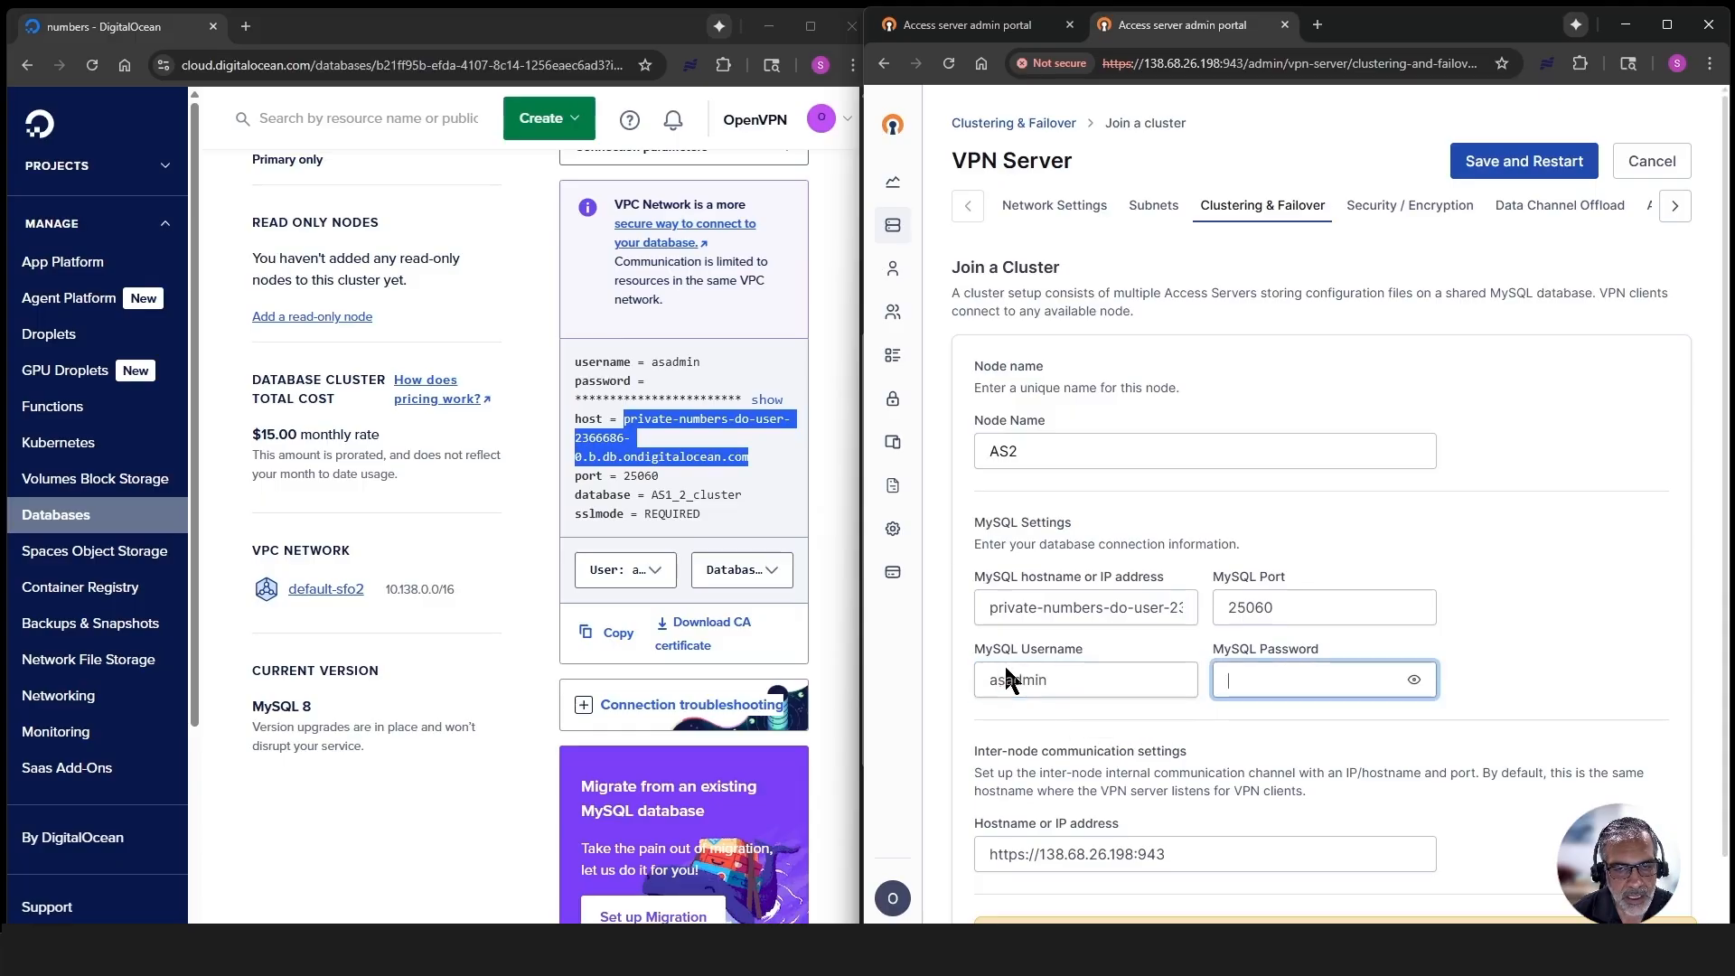
key(ctrl+v)
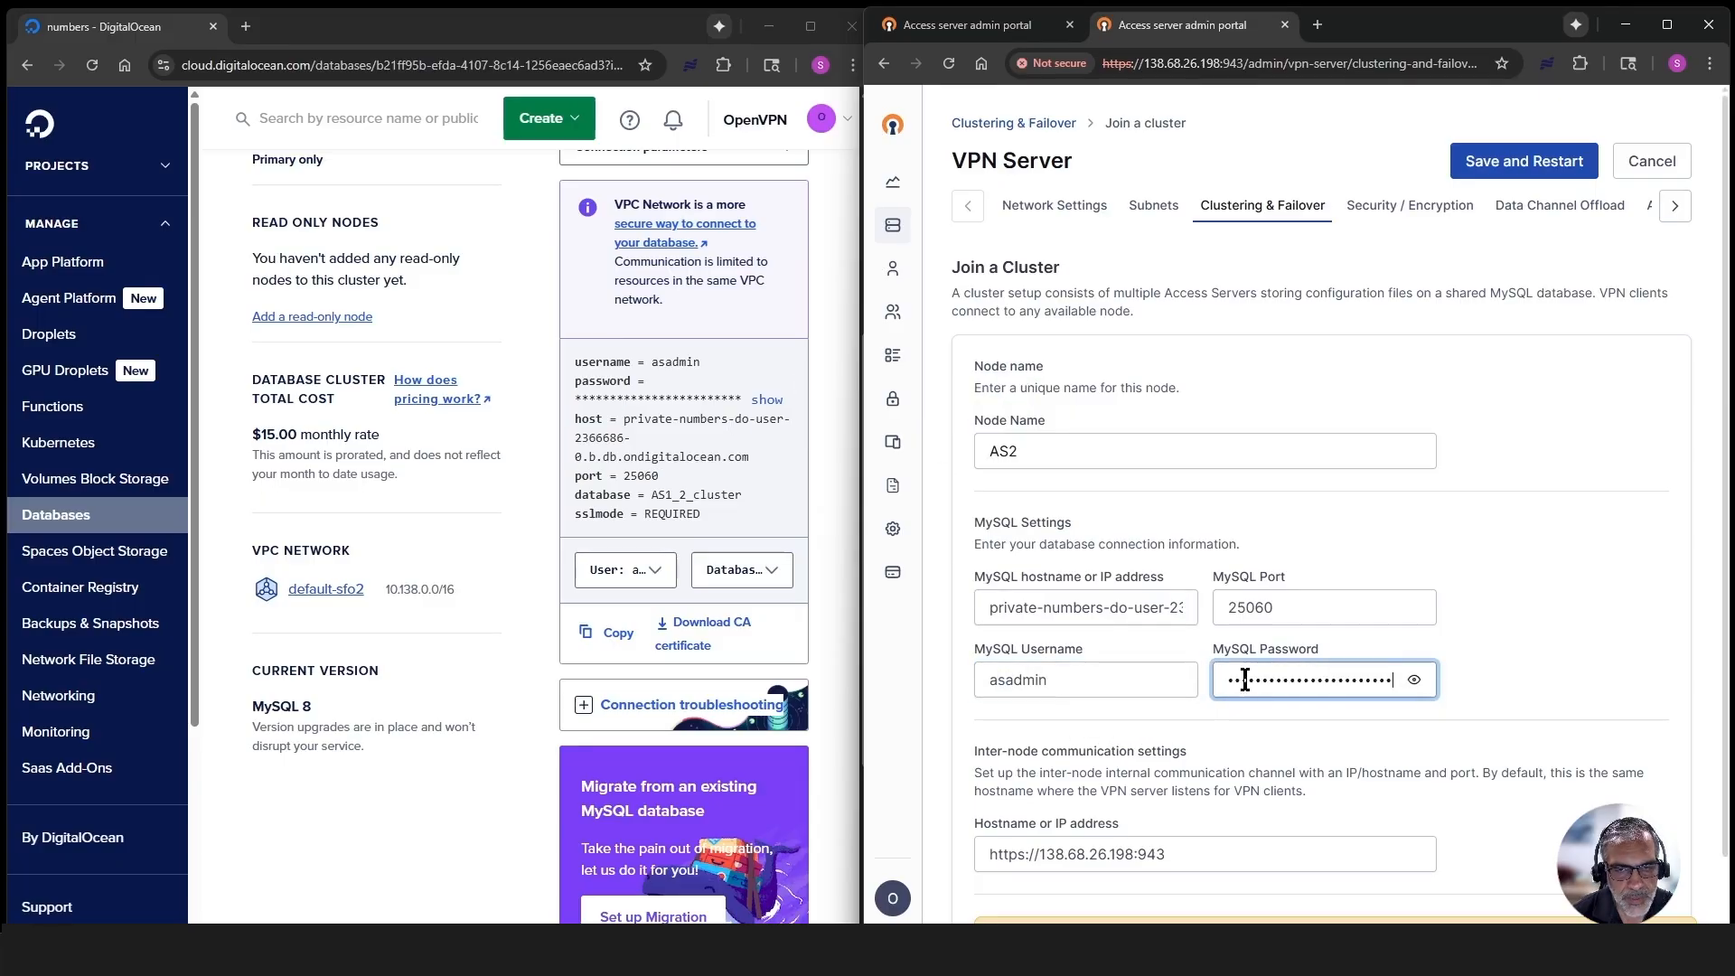
- Maximize the browser window and save the join settings with a restart so that AS2 joins the cluster
click(1668, 25)
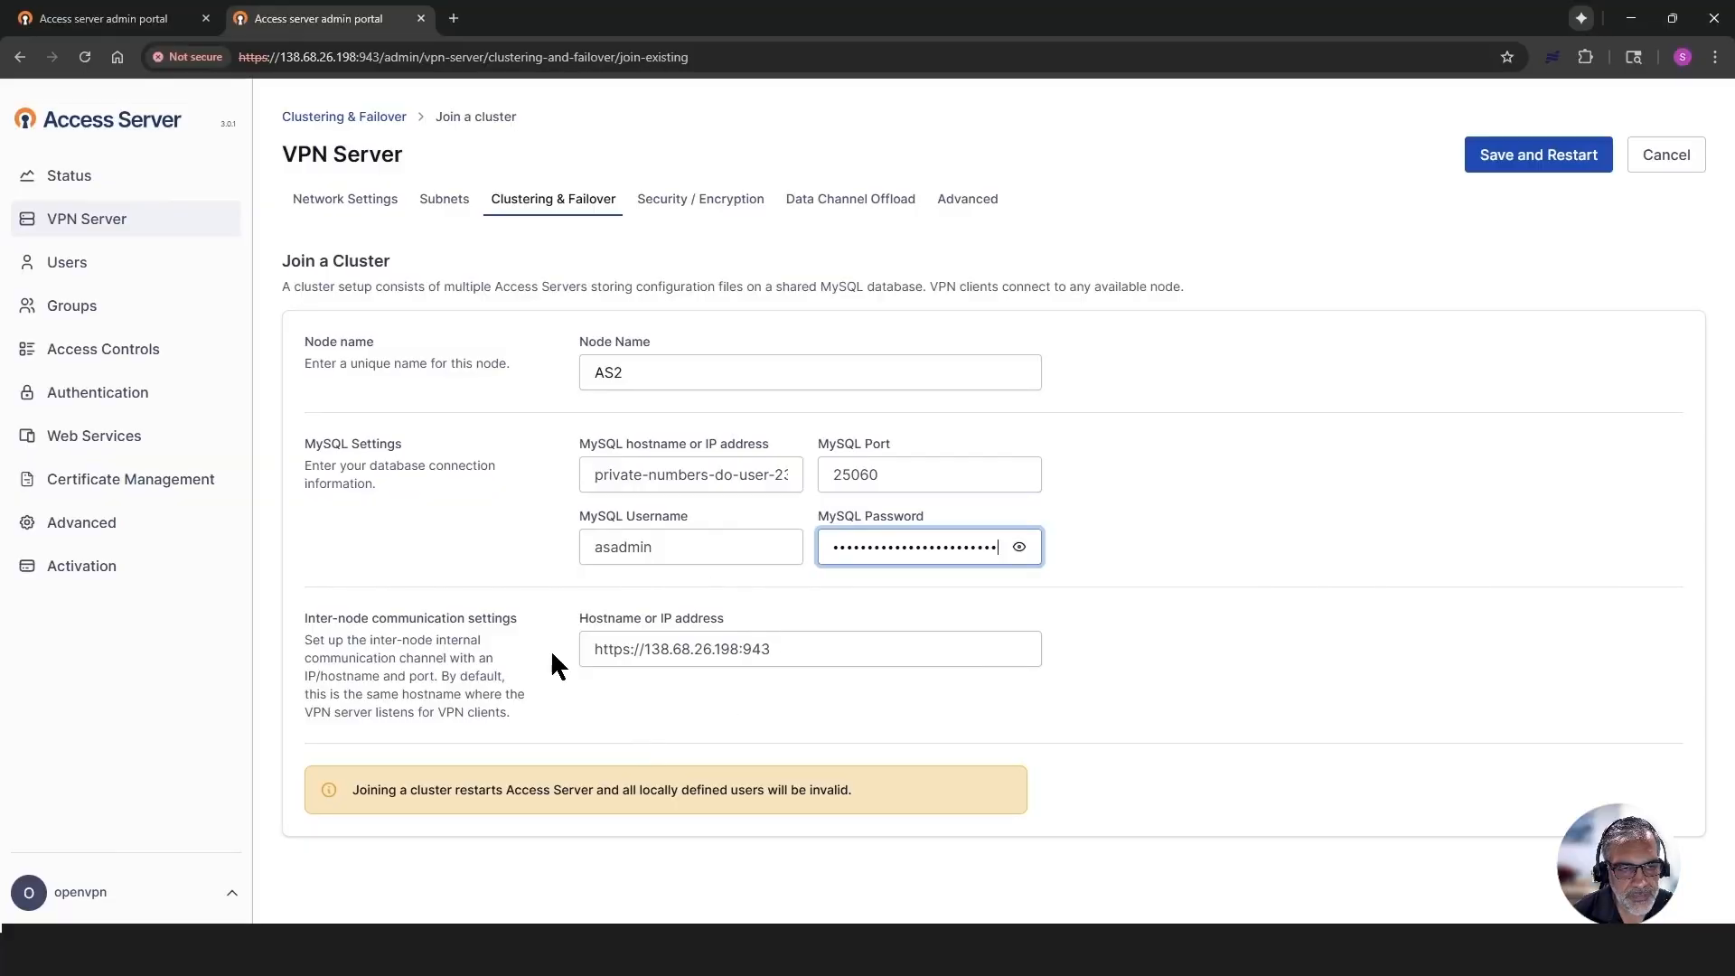
click(1532, 159)
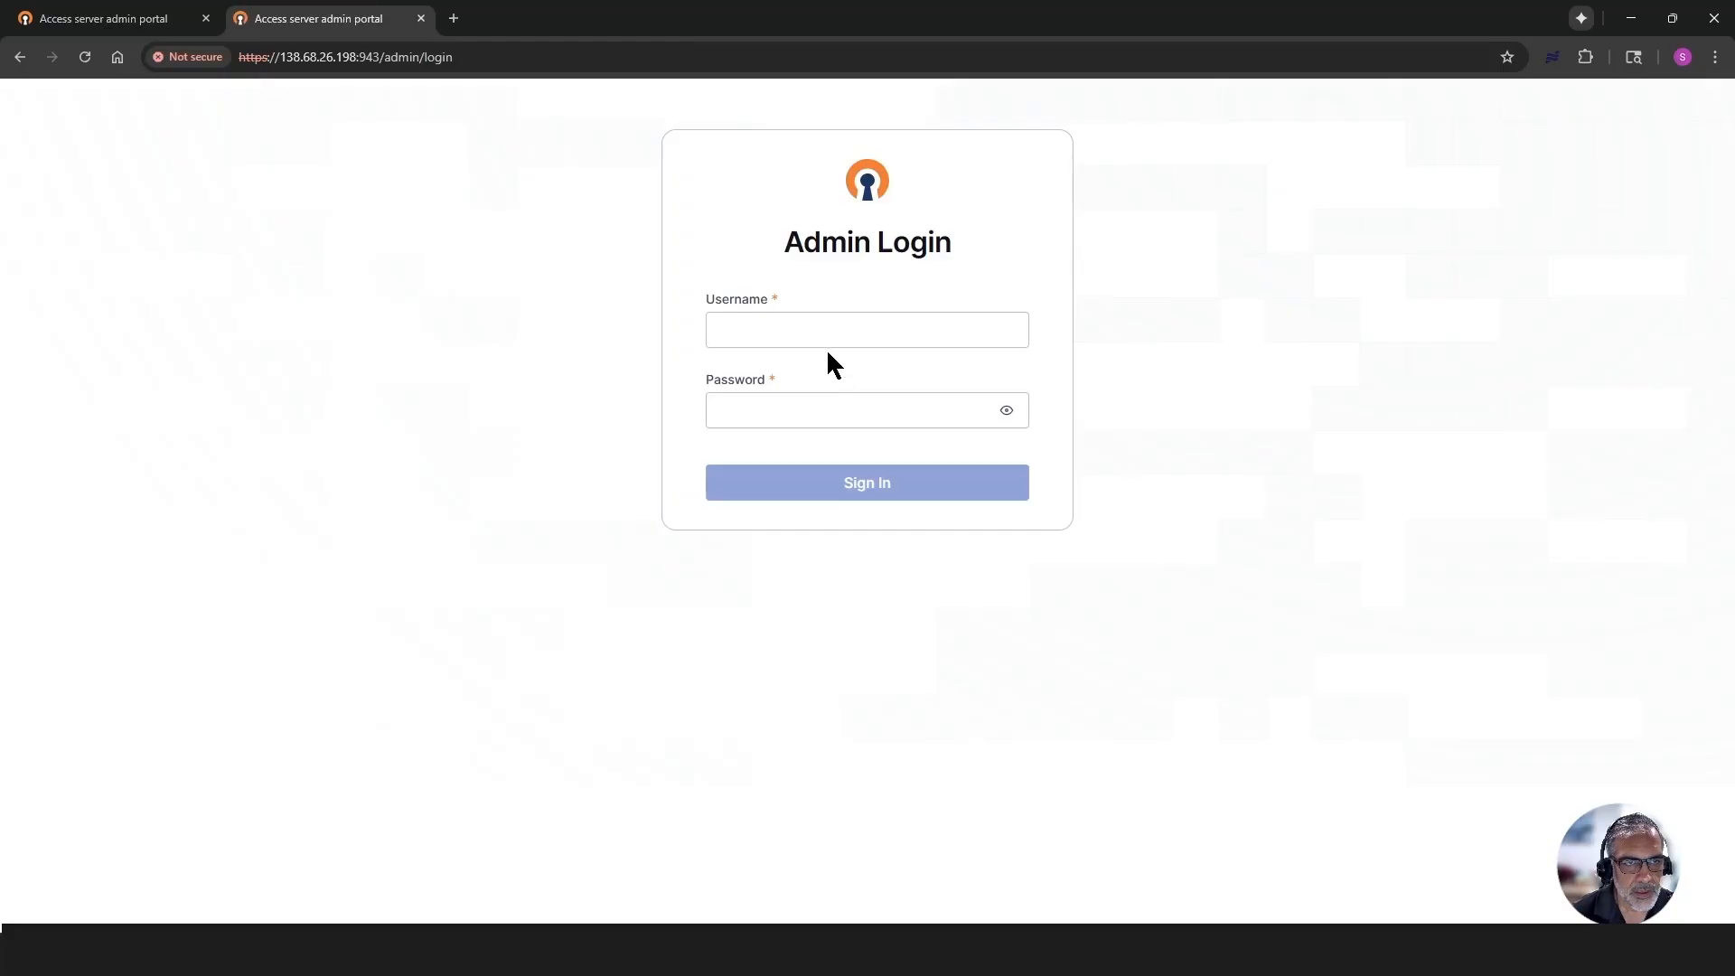
- Sign in to the restarted AS2 admin portal as openvpn with the account password
click(820, 331)
text(ope)
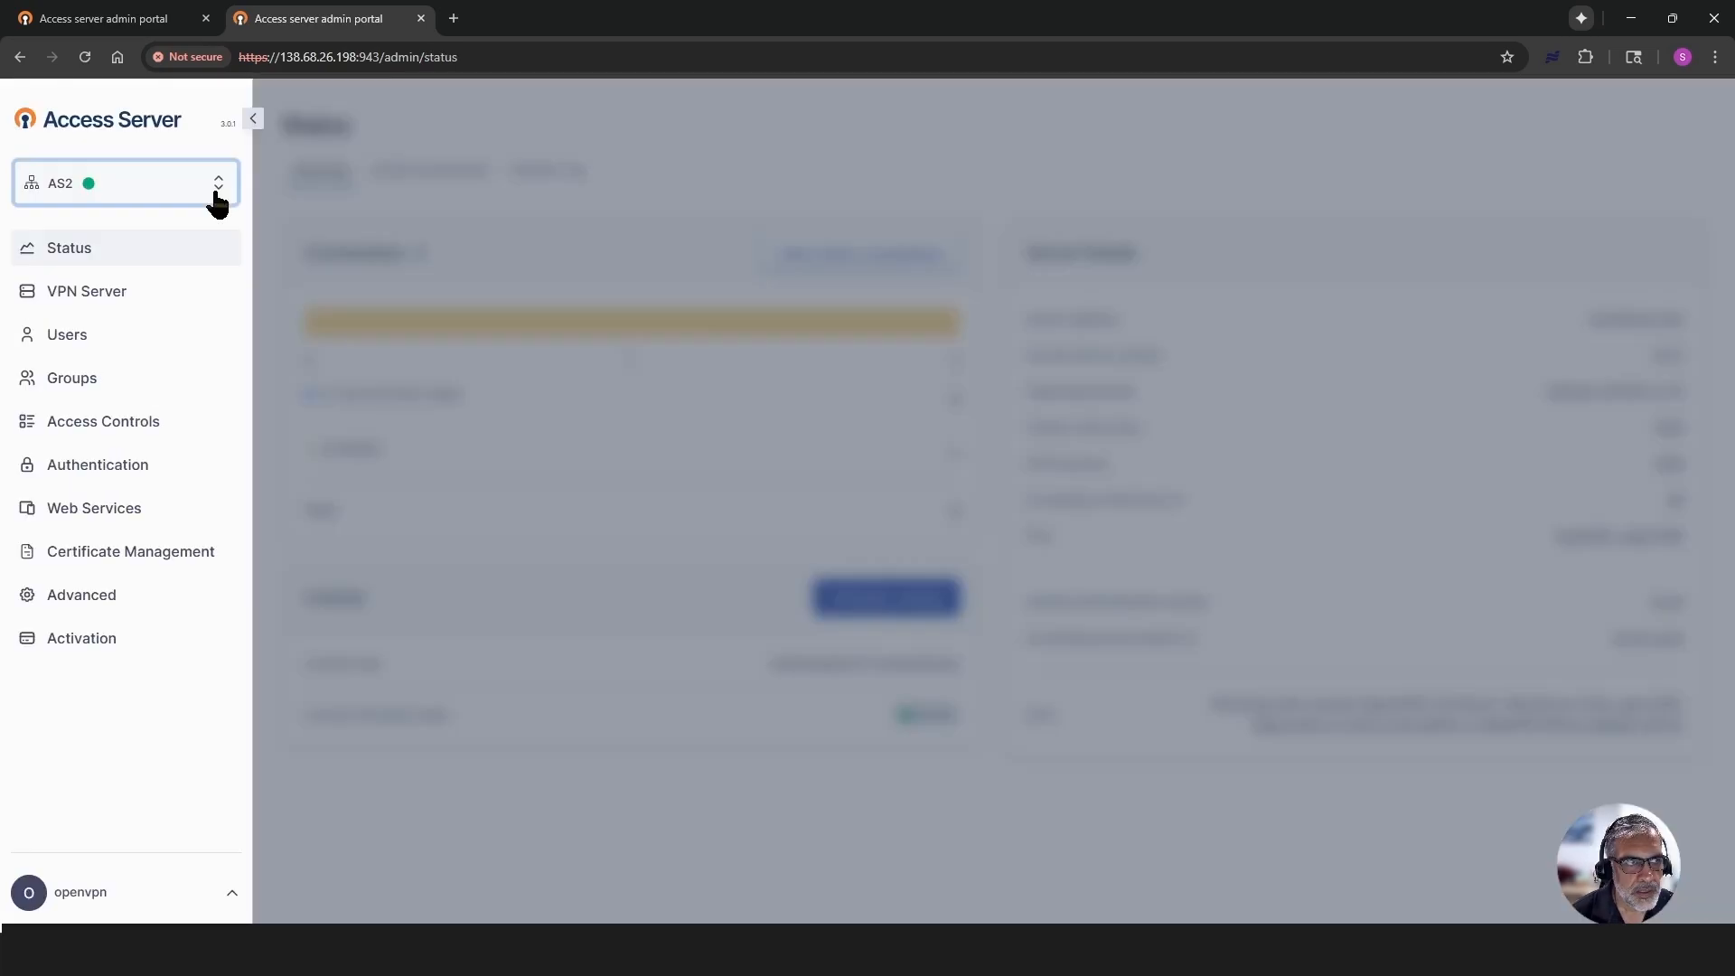
- Check the cluster's node list, shared users, groups and server status from the AS2 portal
click(213, 193)
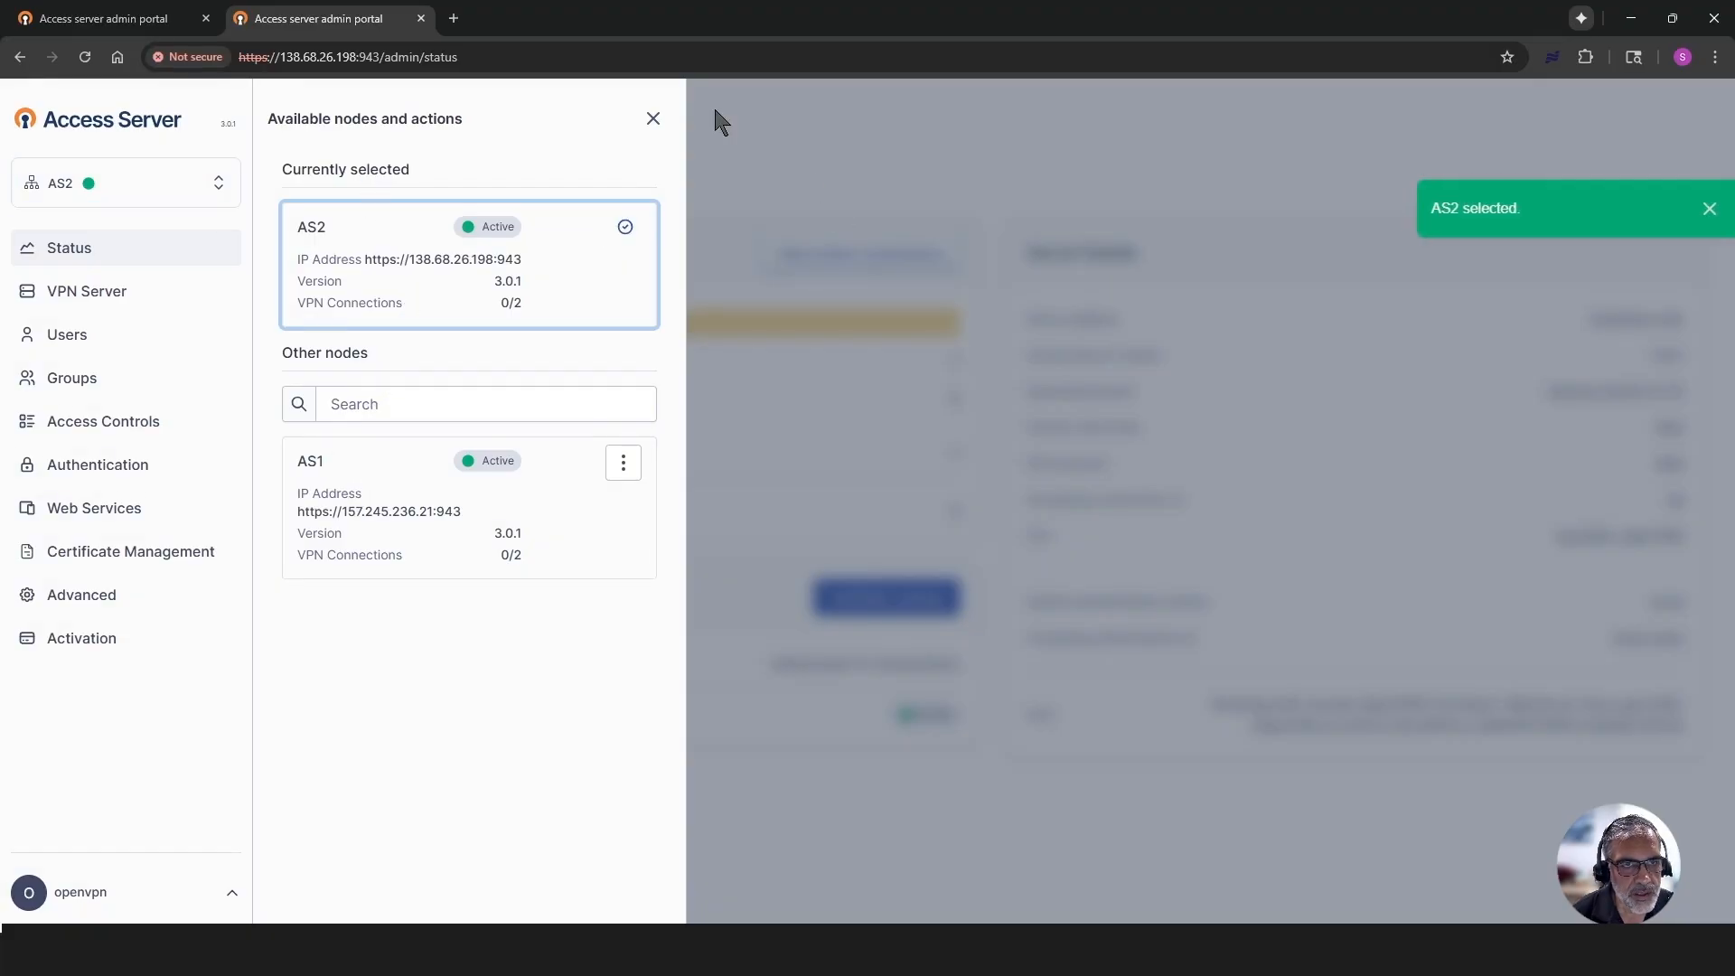
click(653, 118)
click(57, 341)
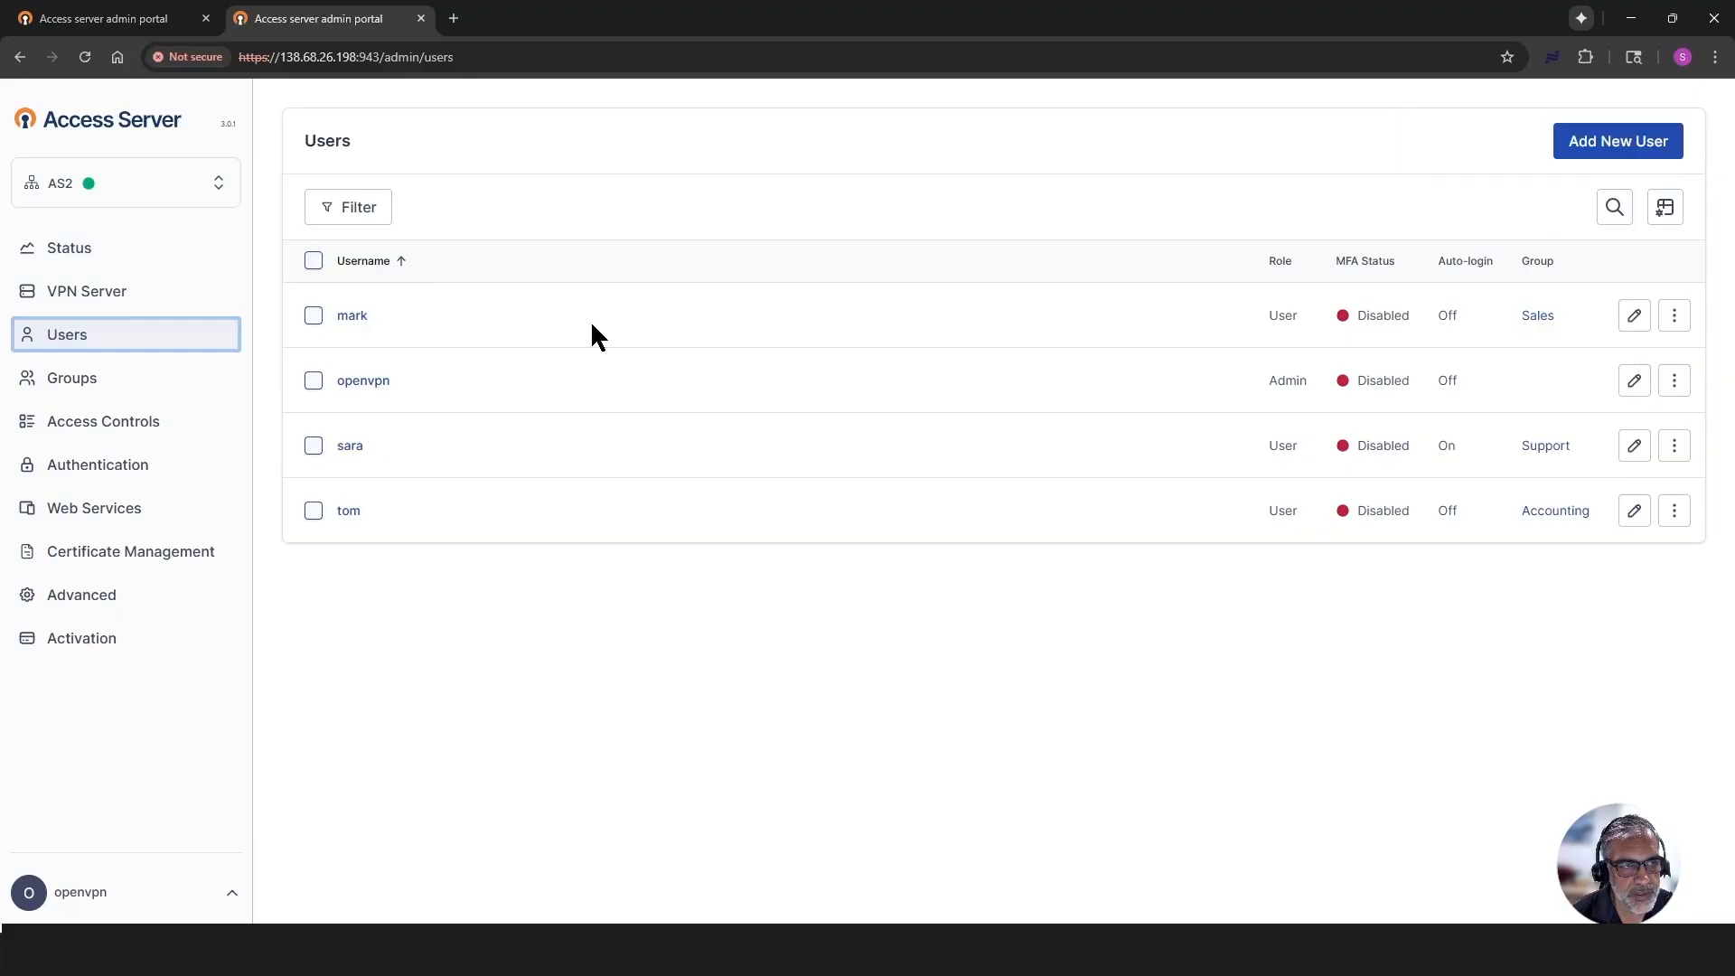
click(63, 384)
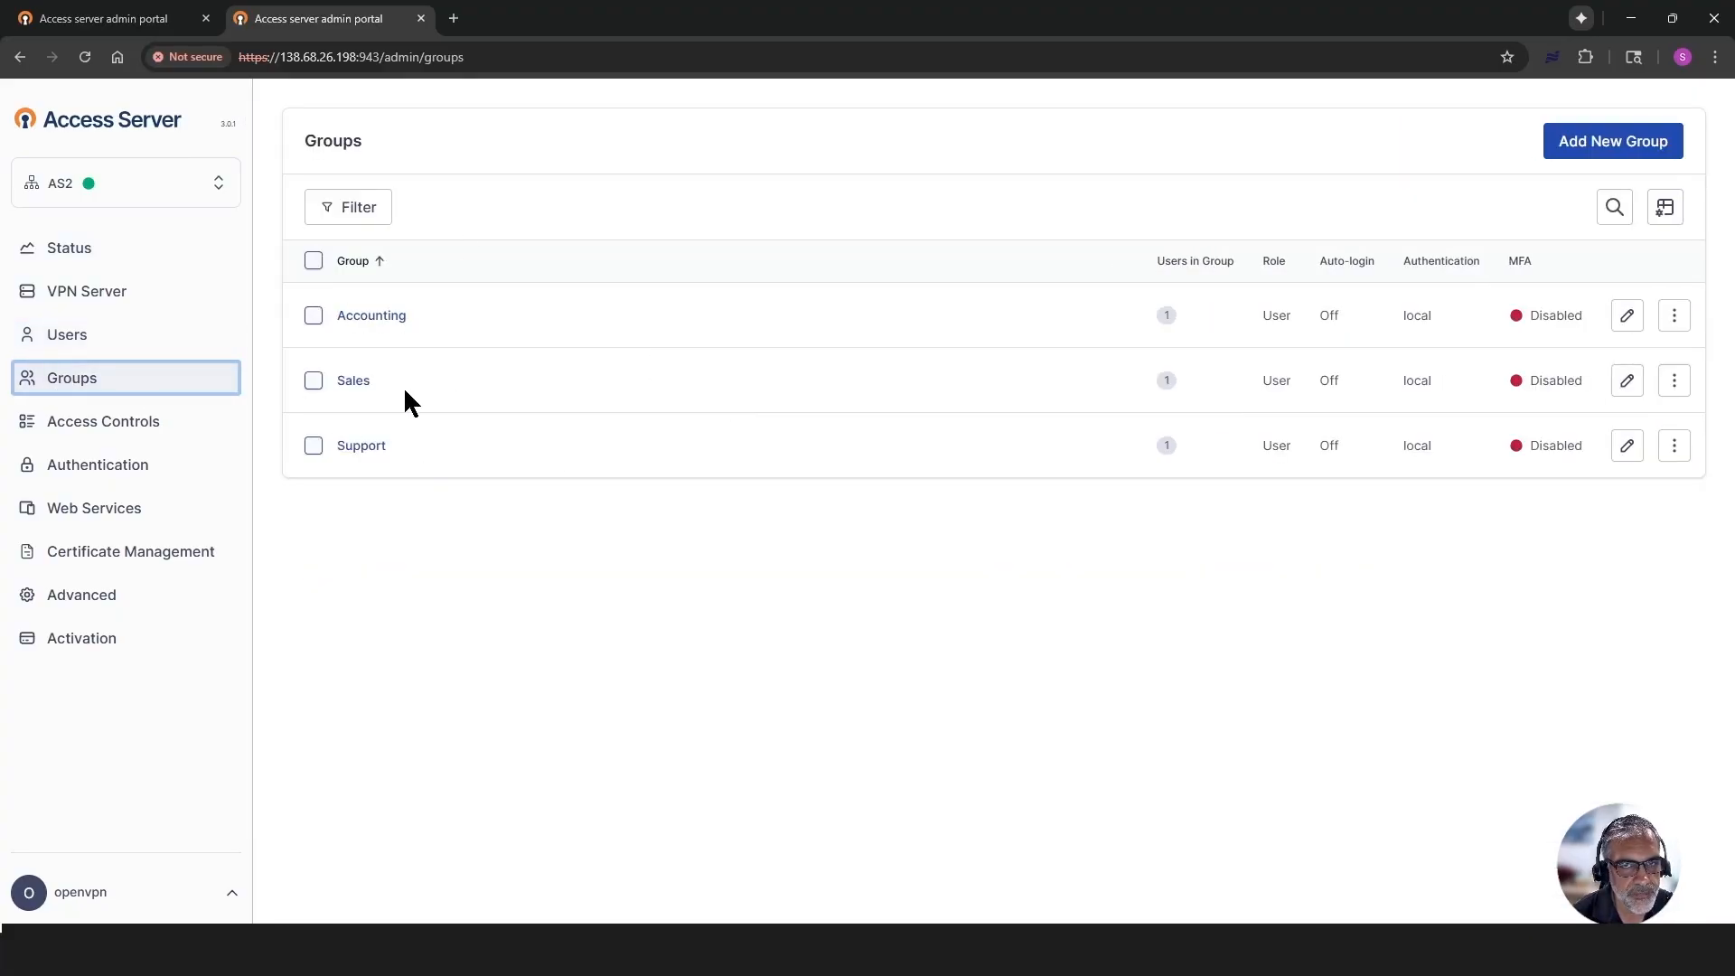
click(68, 249)
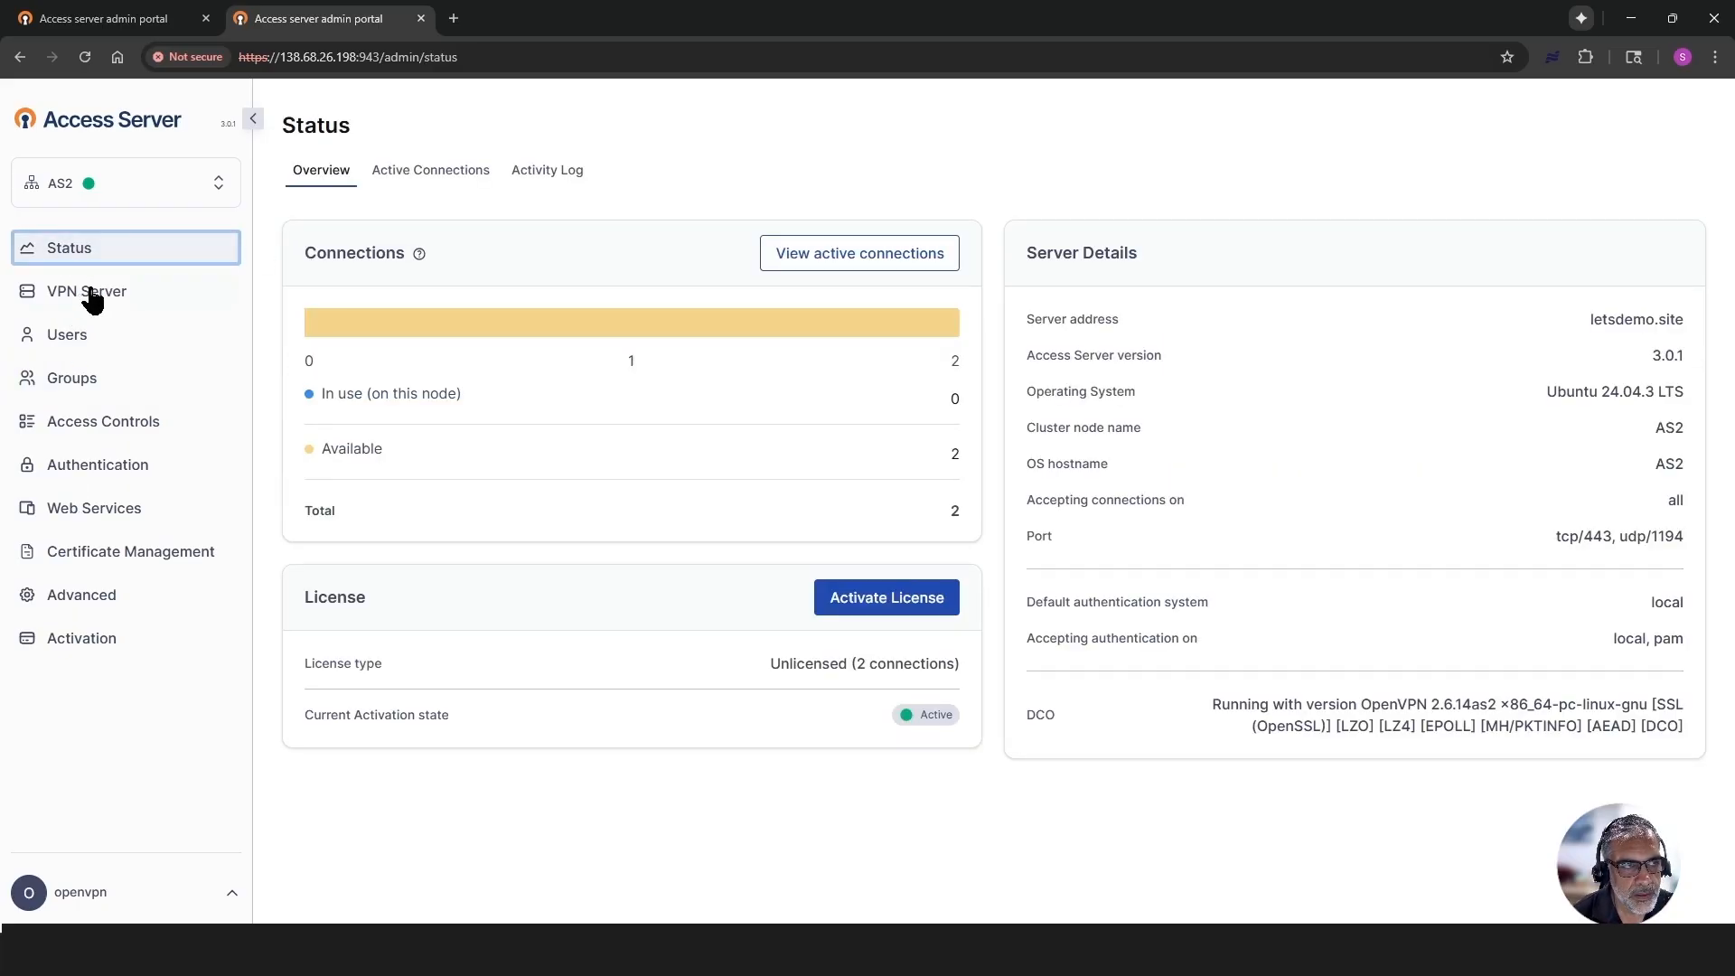
click(92, 298)
click(510, 171)
key(ctrl+t)
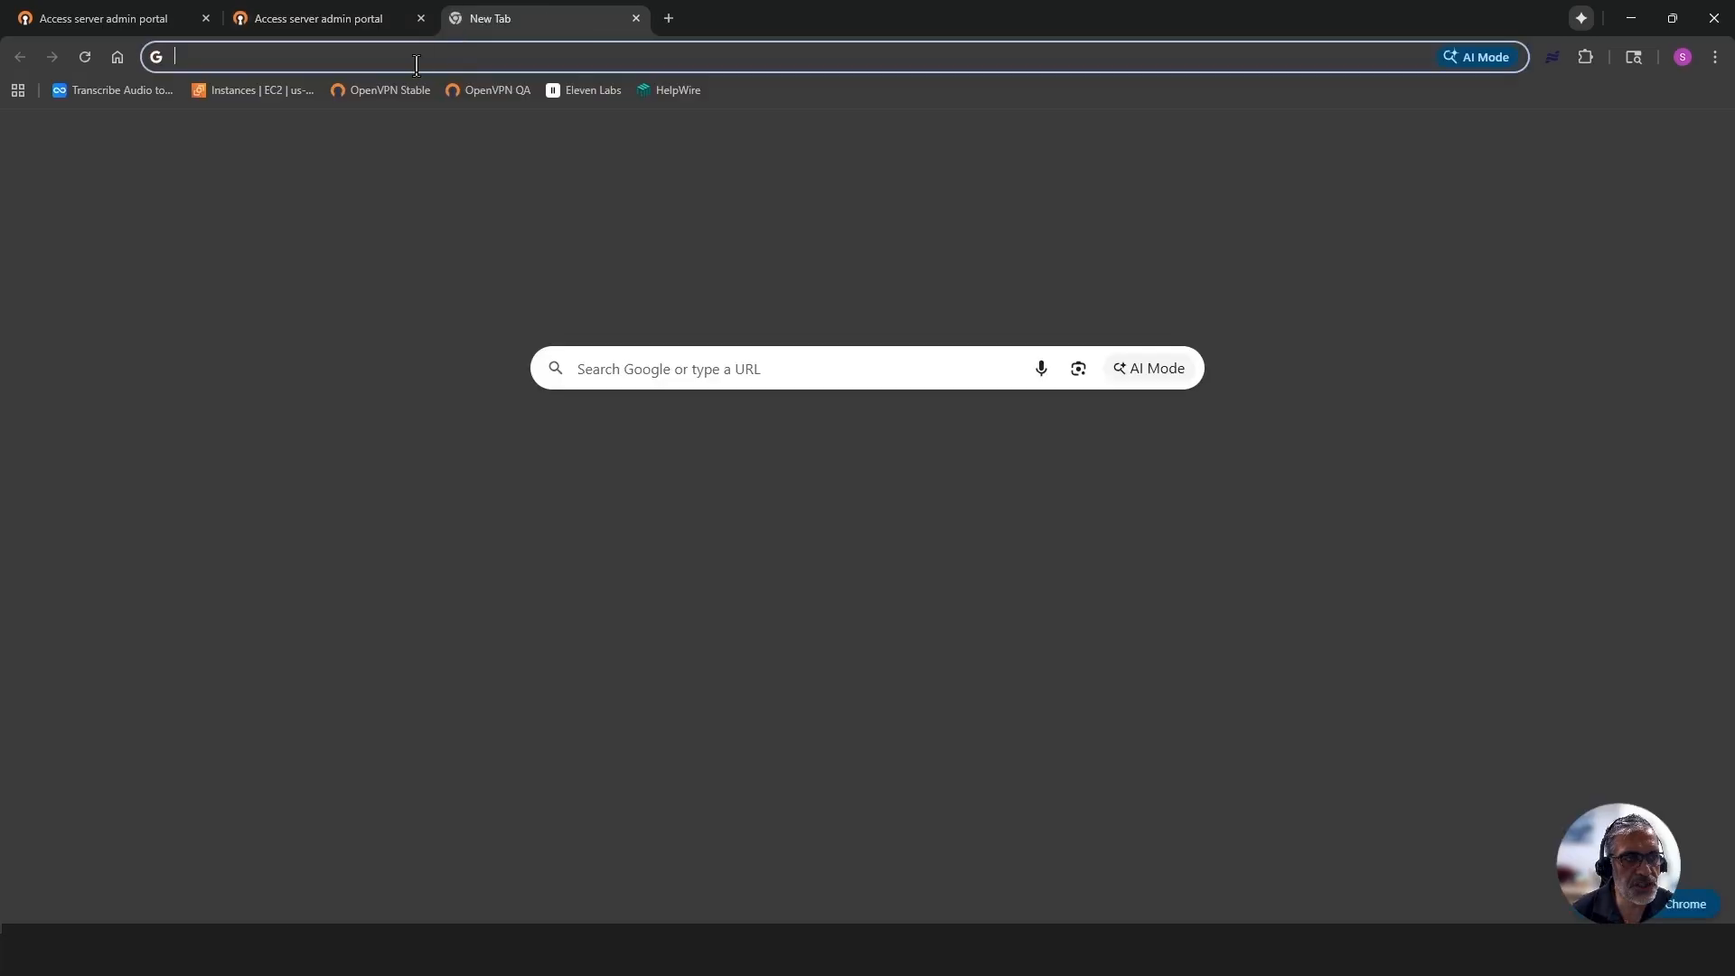
text(https://)
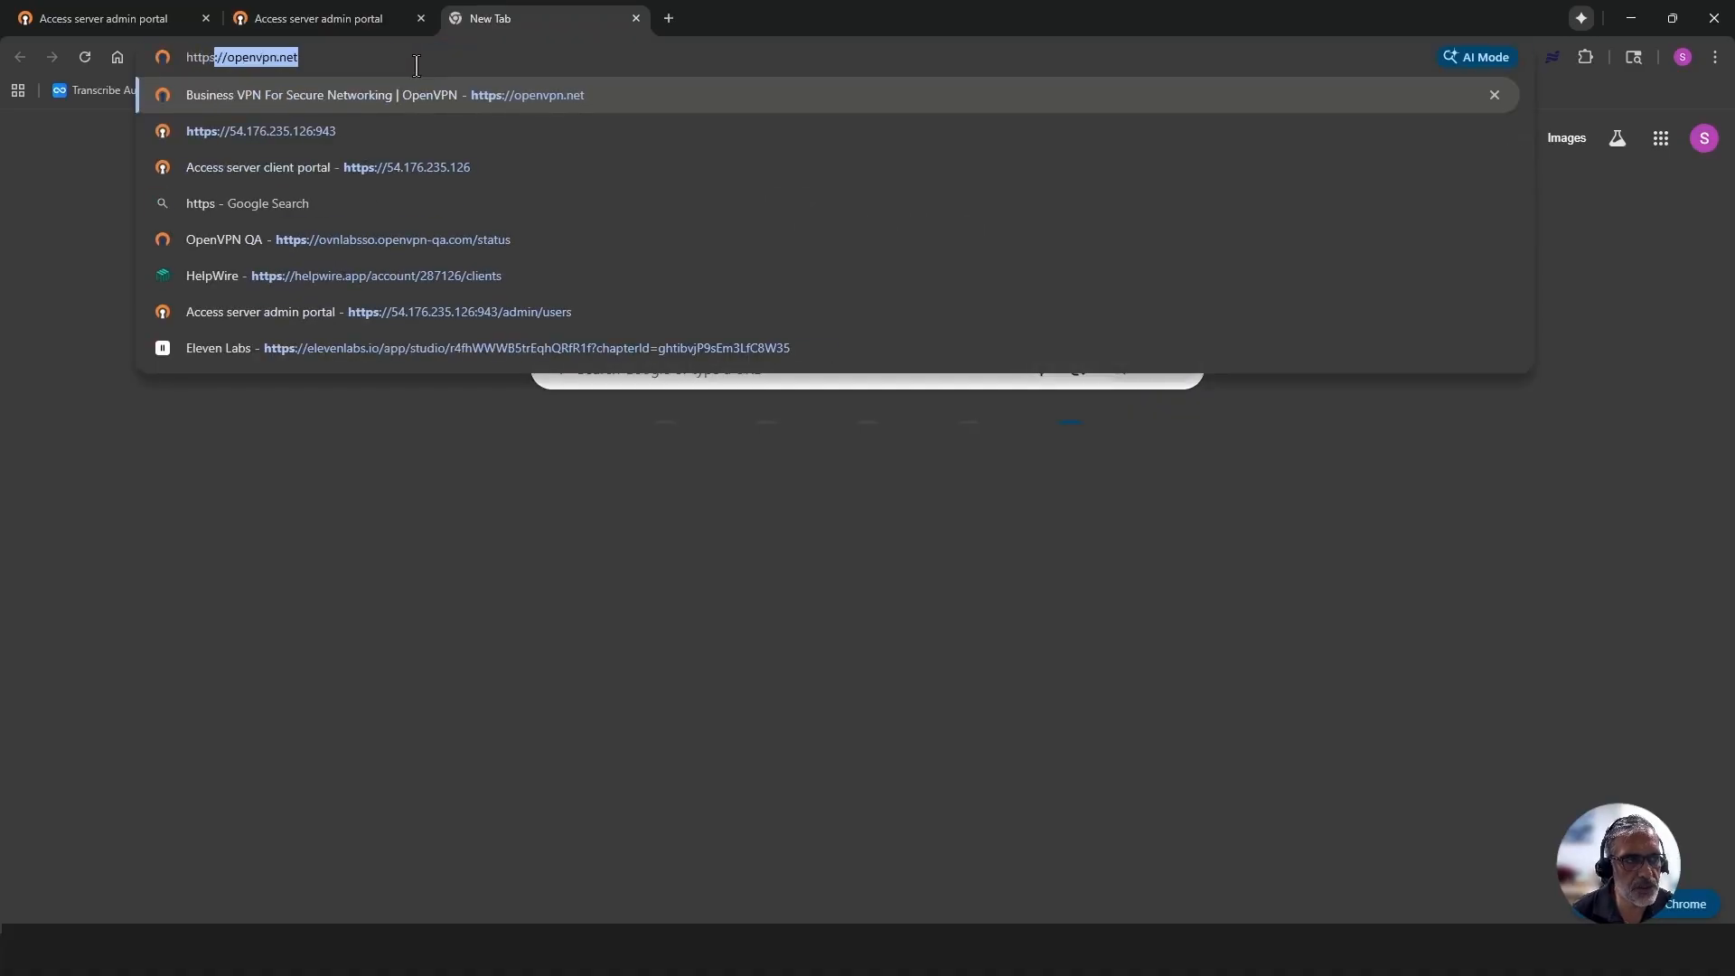
text(let)
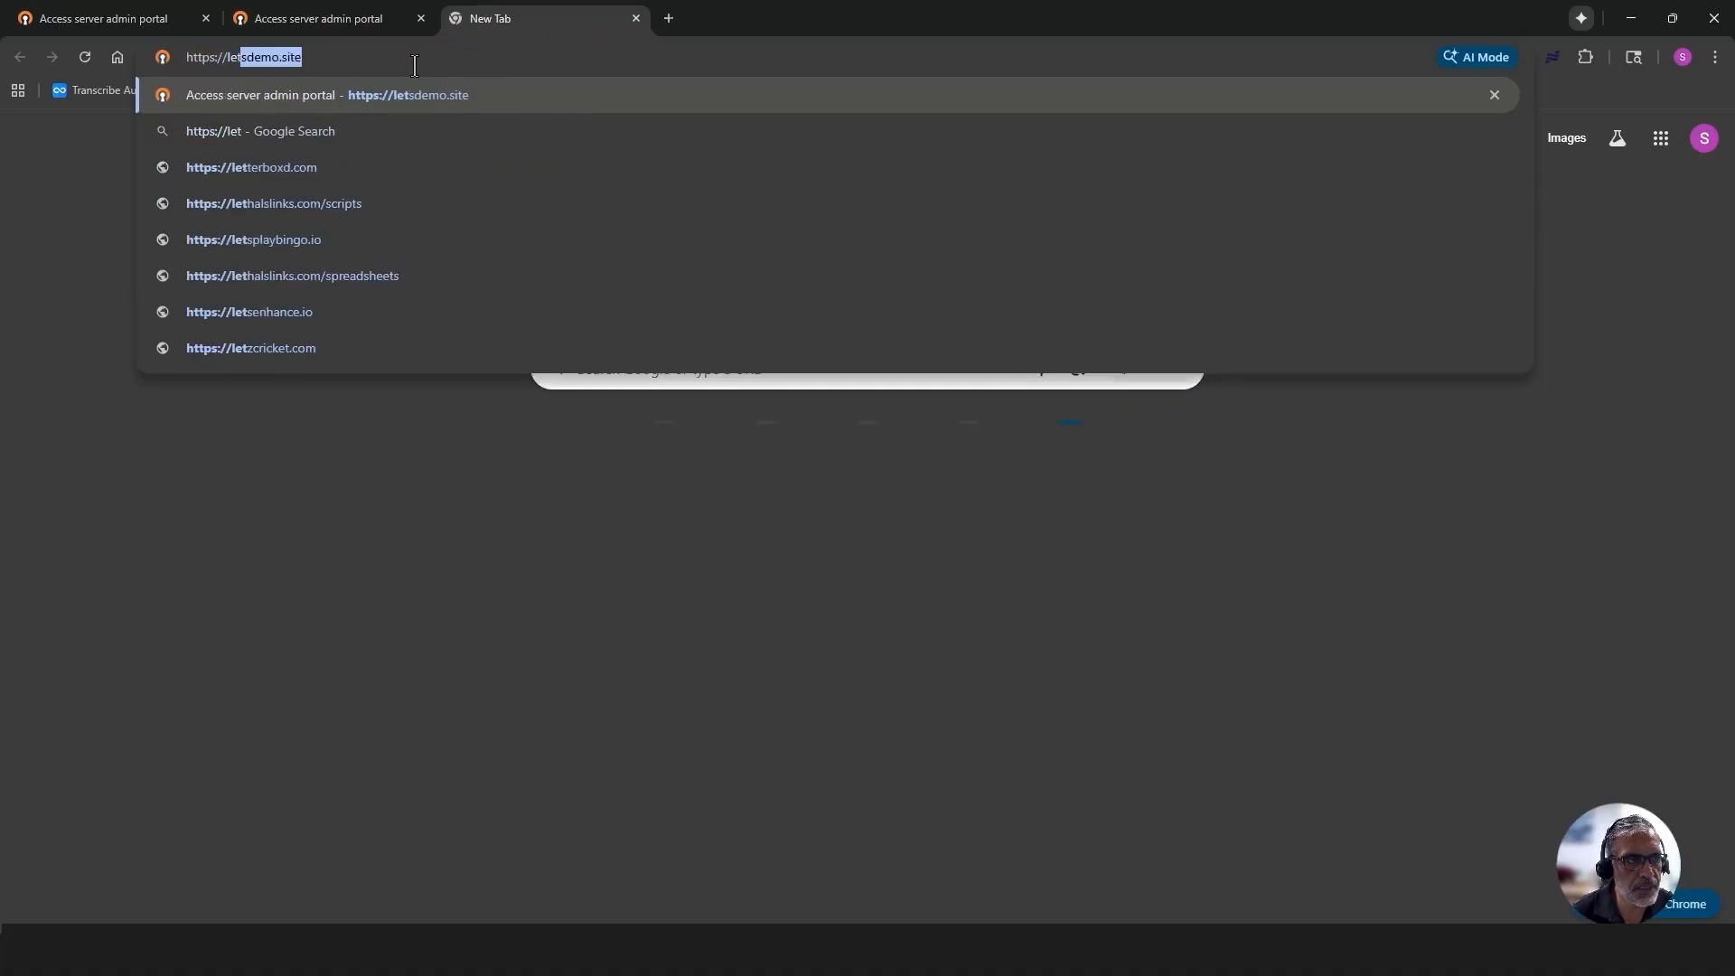
text(sdemo.site)
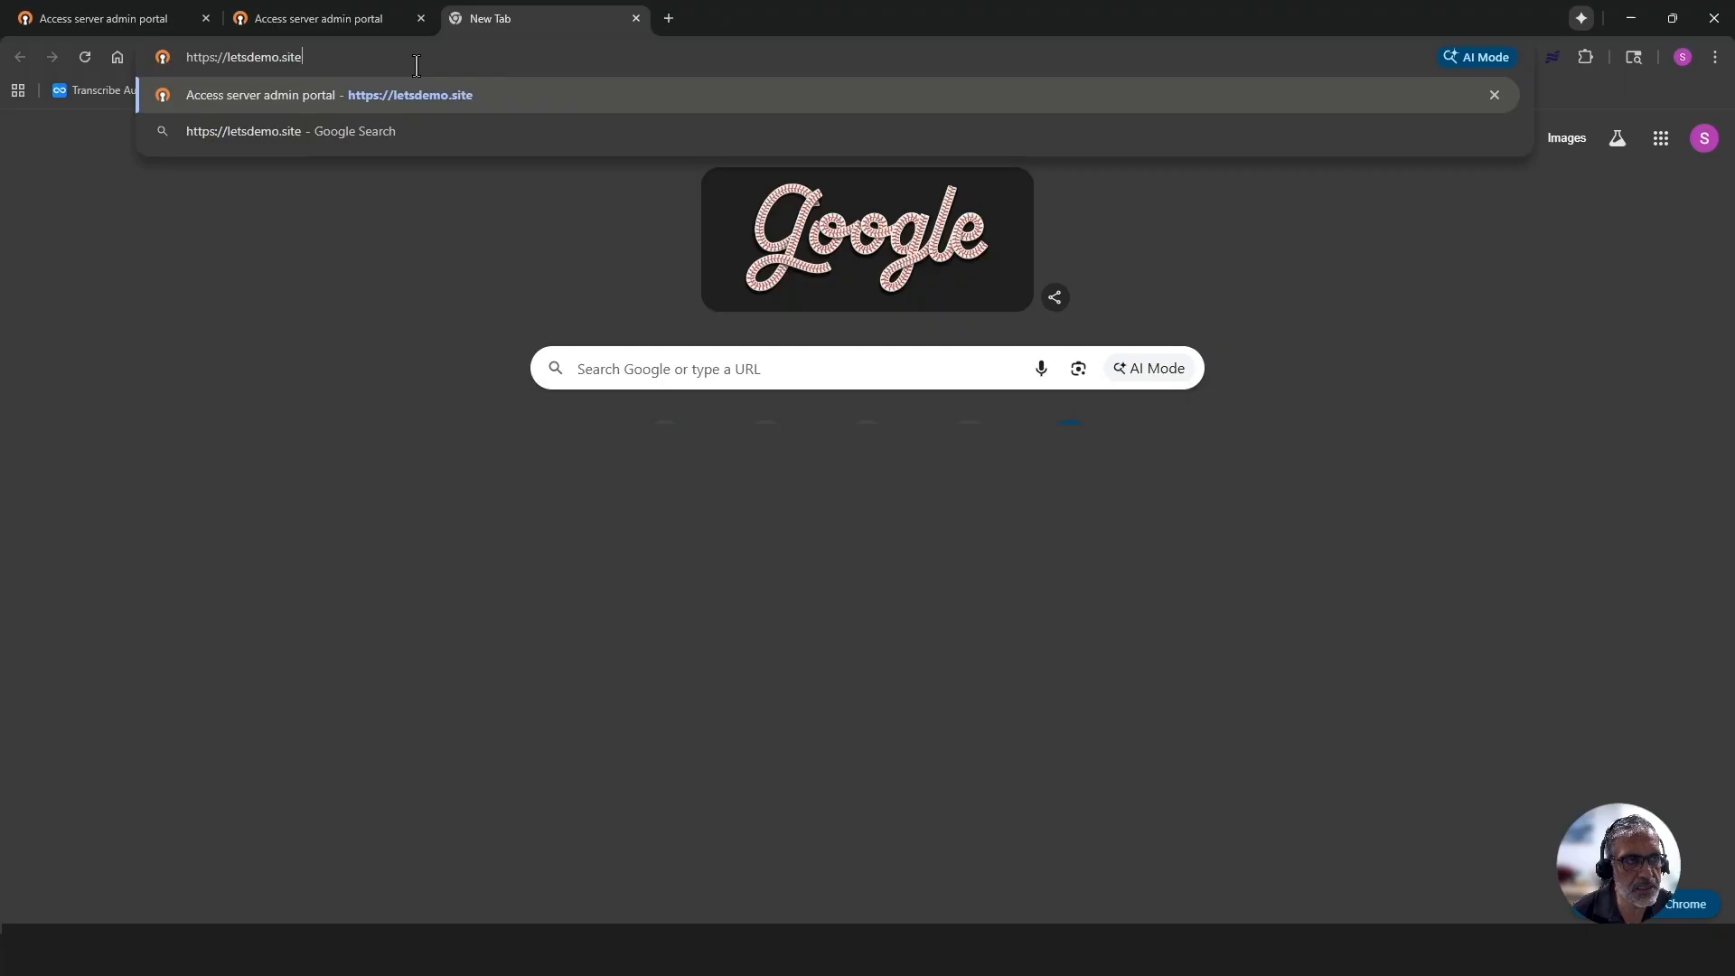
key(Return)
- Sign in to the admin portal at letsdemo.site as openvpn with the account password
click(787, 324)
text(o)
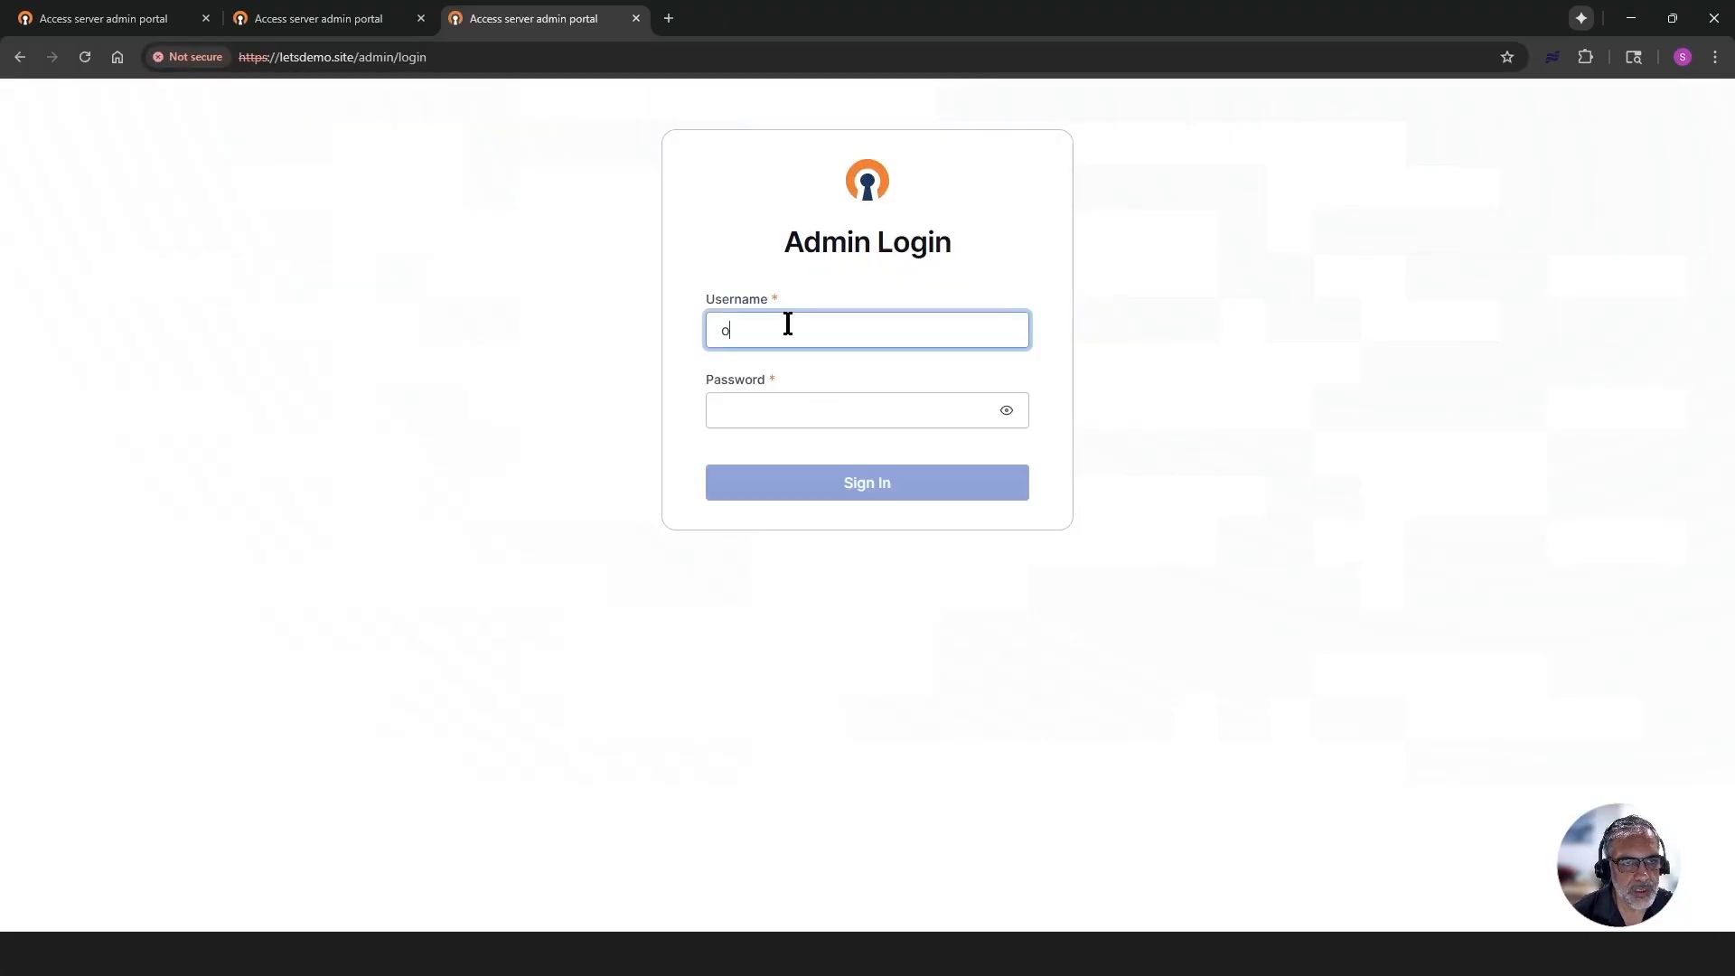
text(penvpn)
key(Tab)
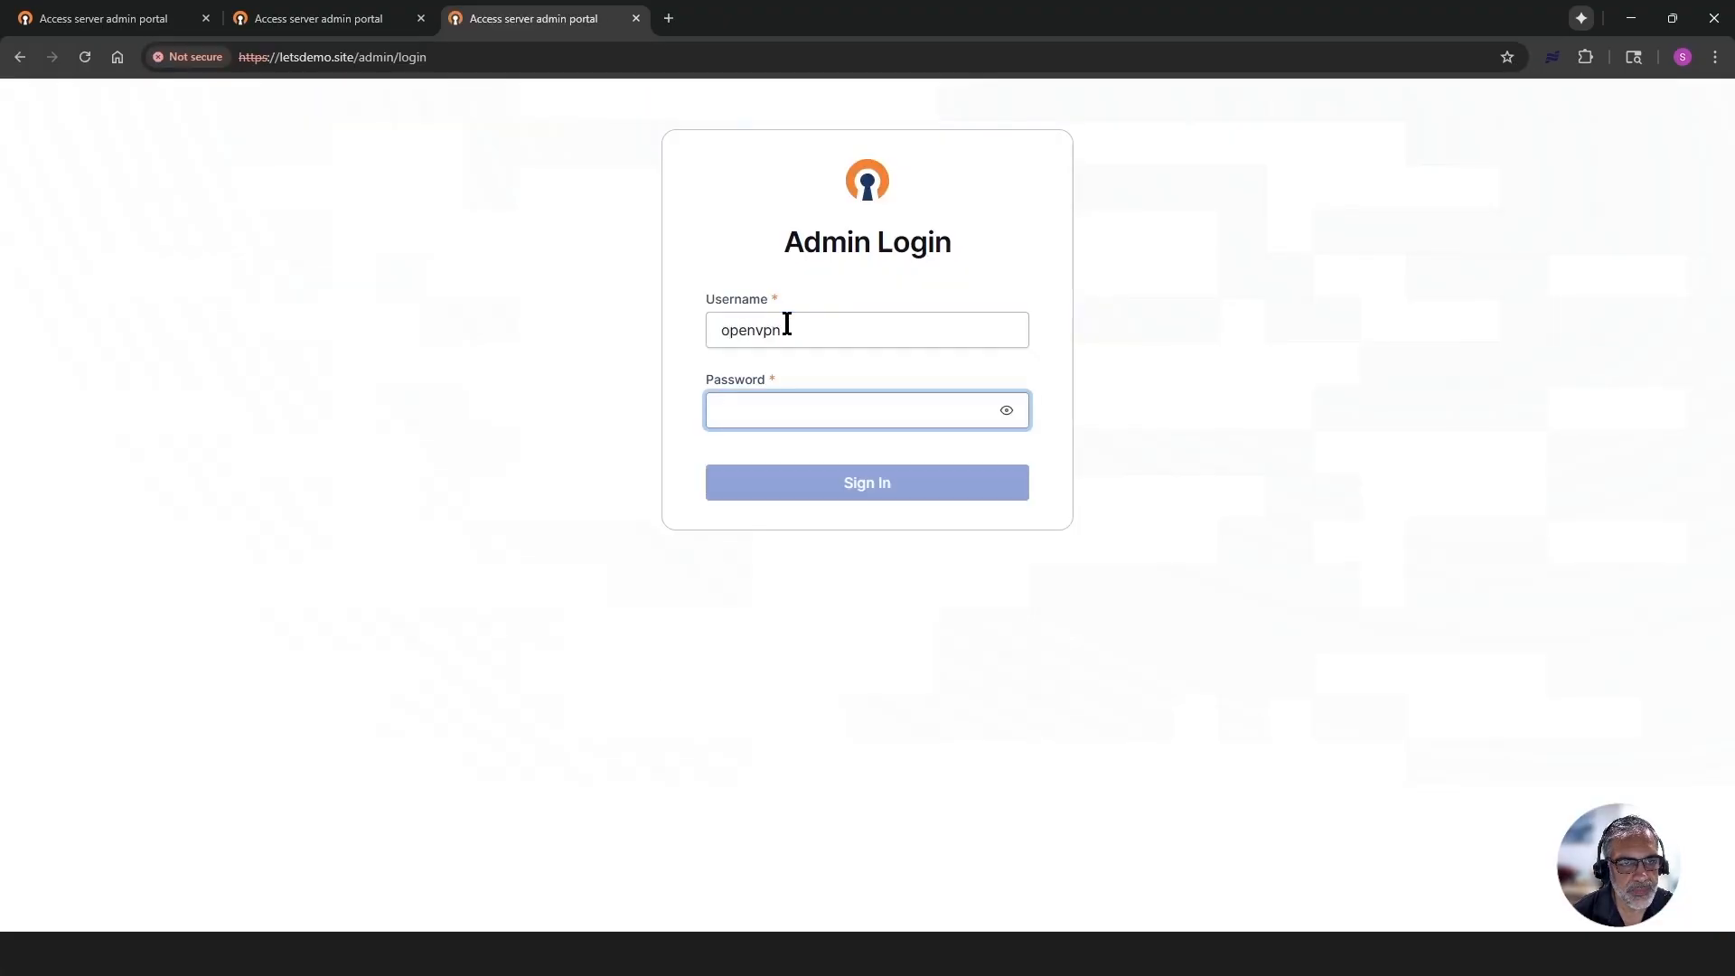
text(••••••••••)
key(Return)
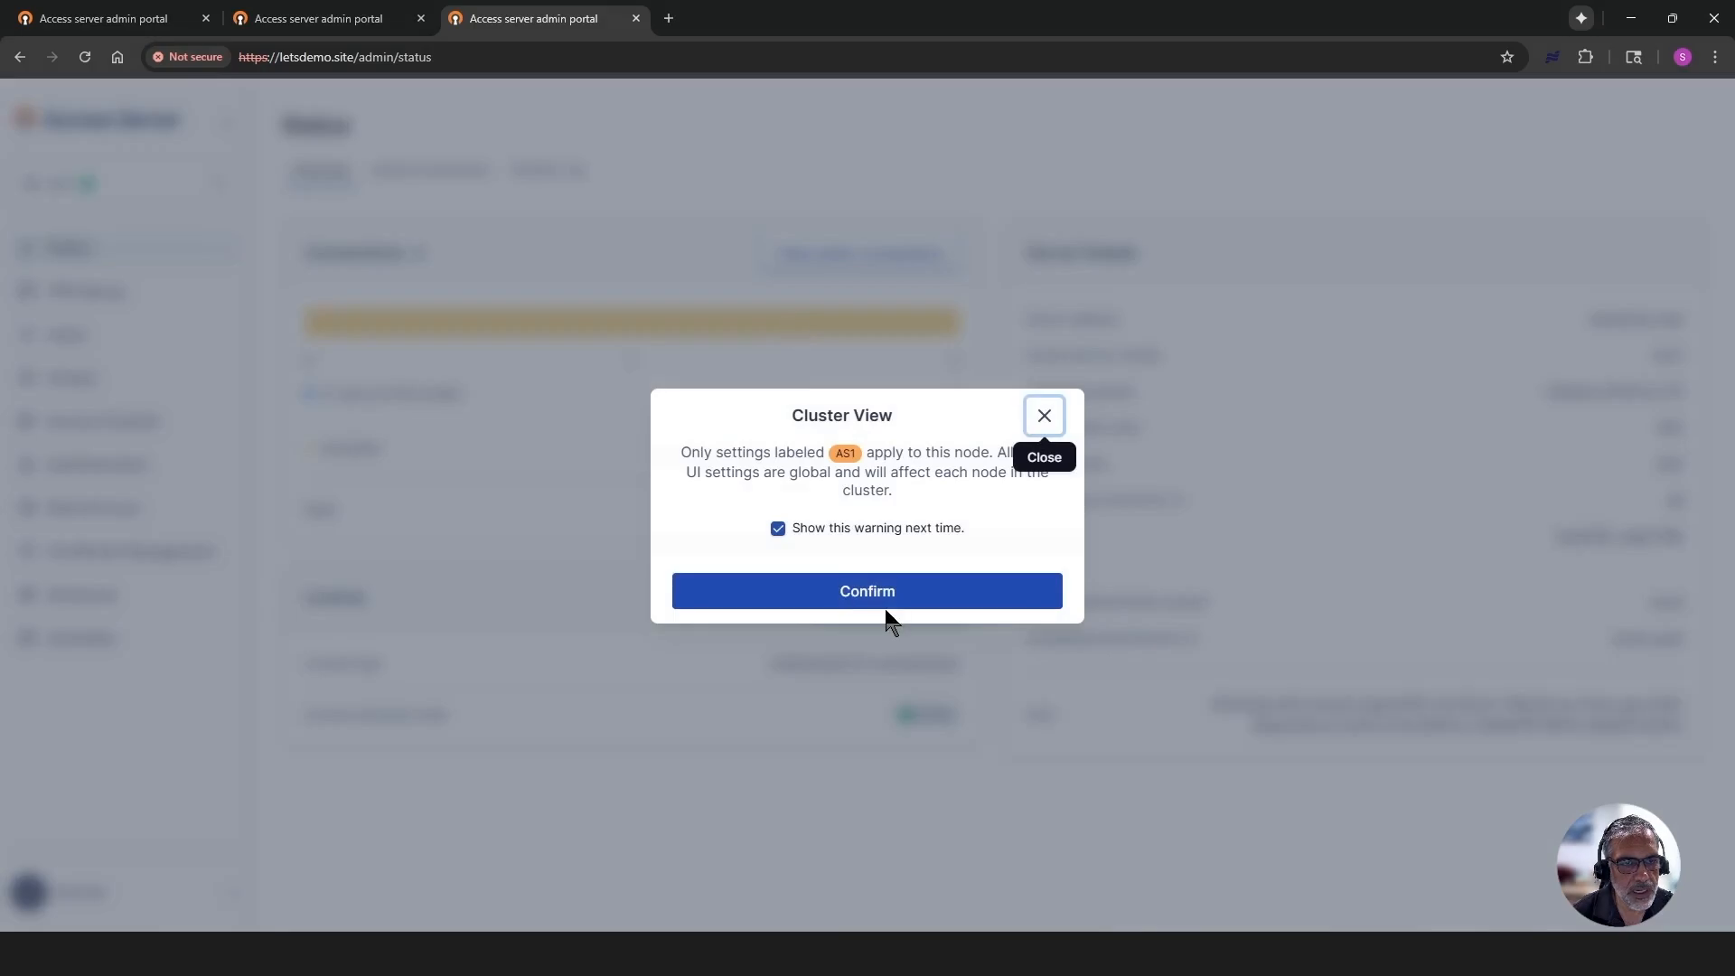
- Dismiss the Cluster View notice at letsdemo.site, then check the cluster's node list and shared users
click(884, 602)
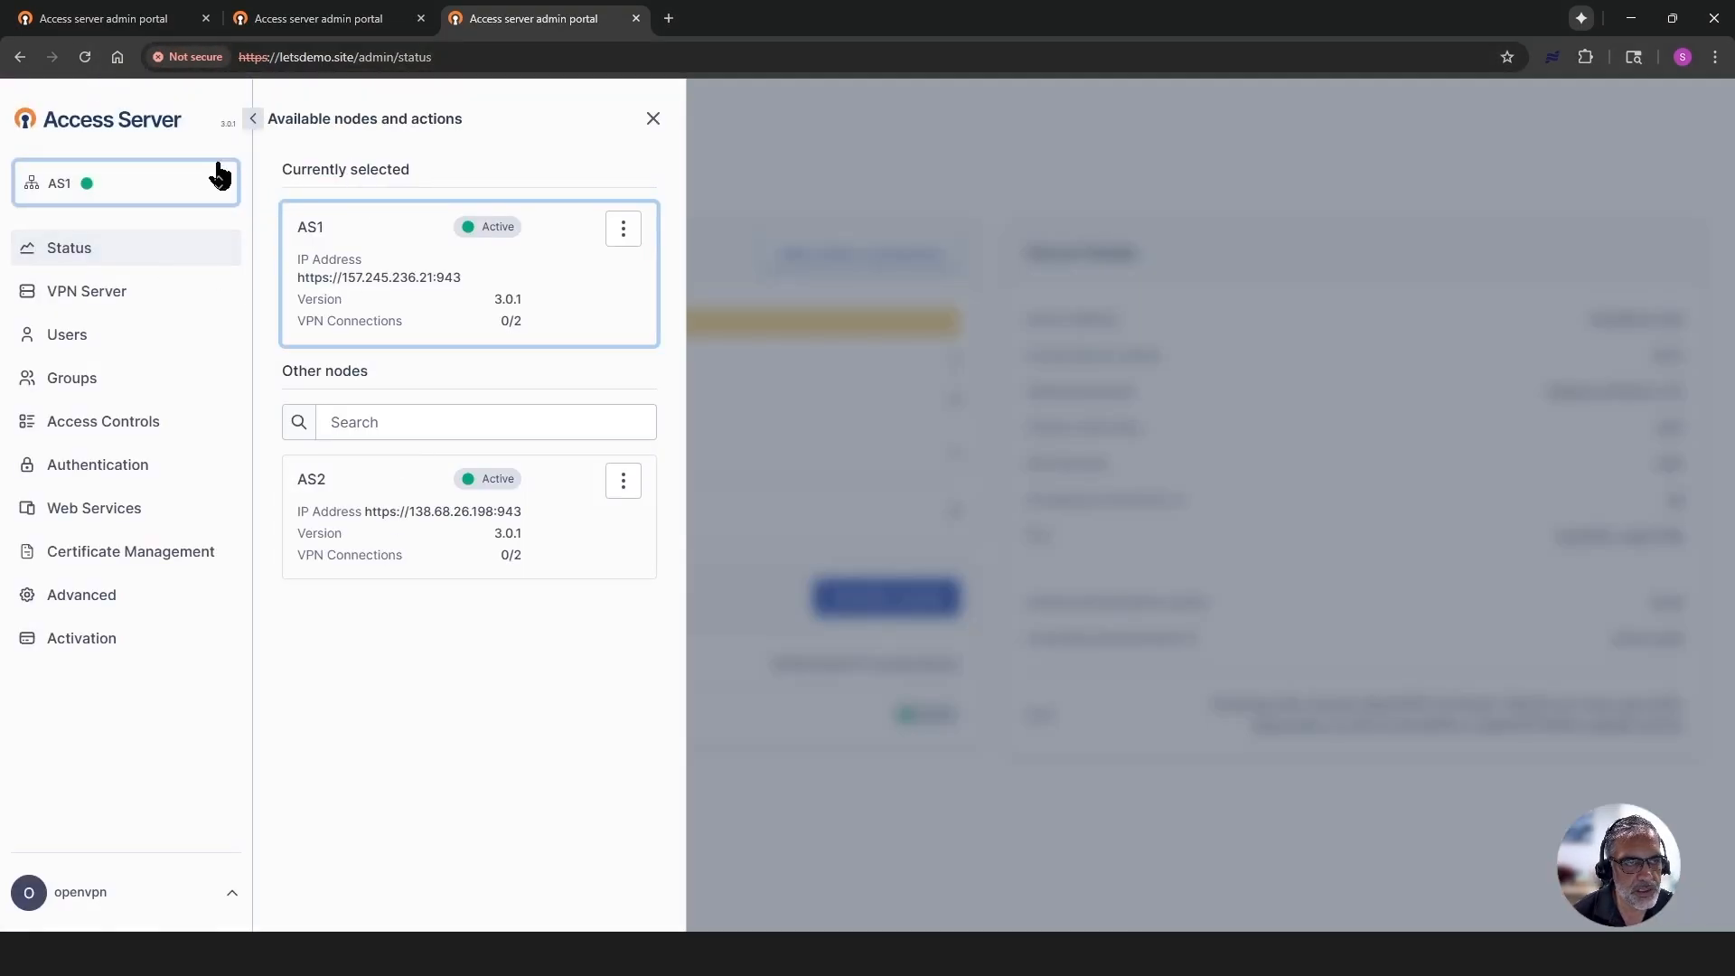
click(652, 119)
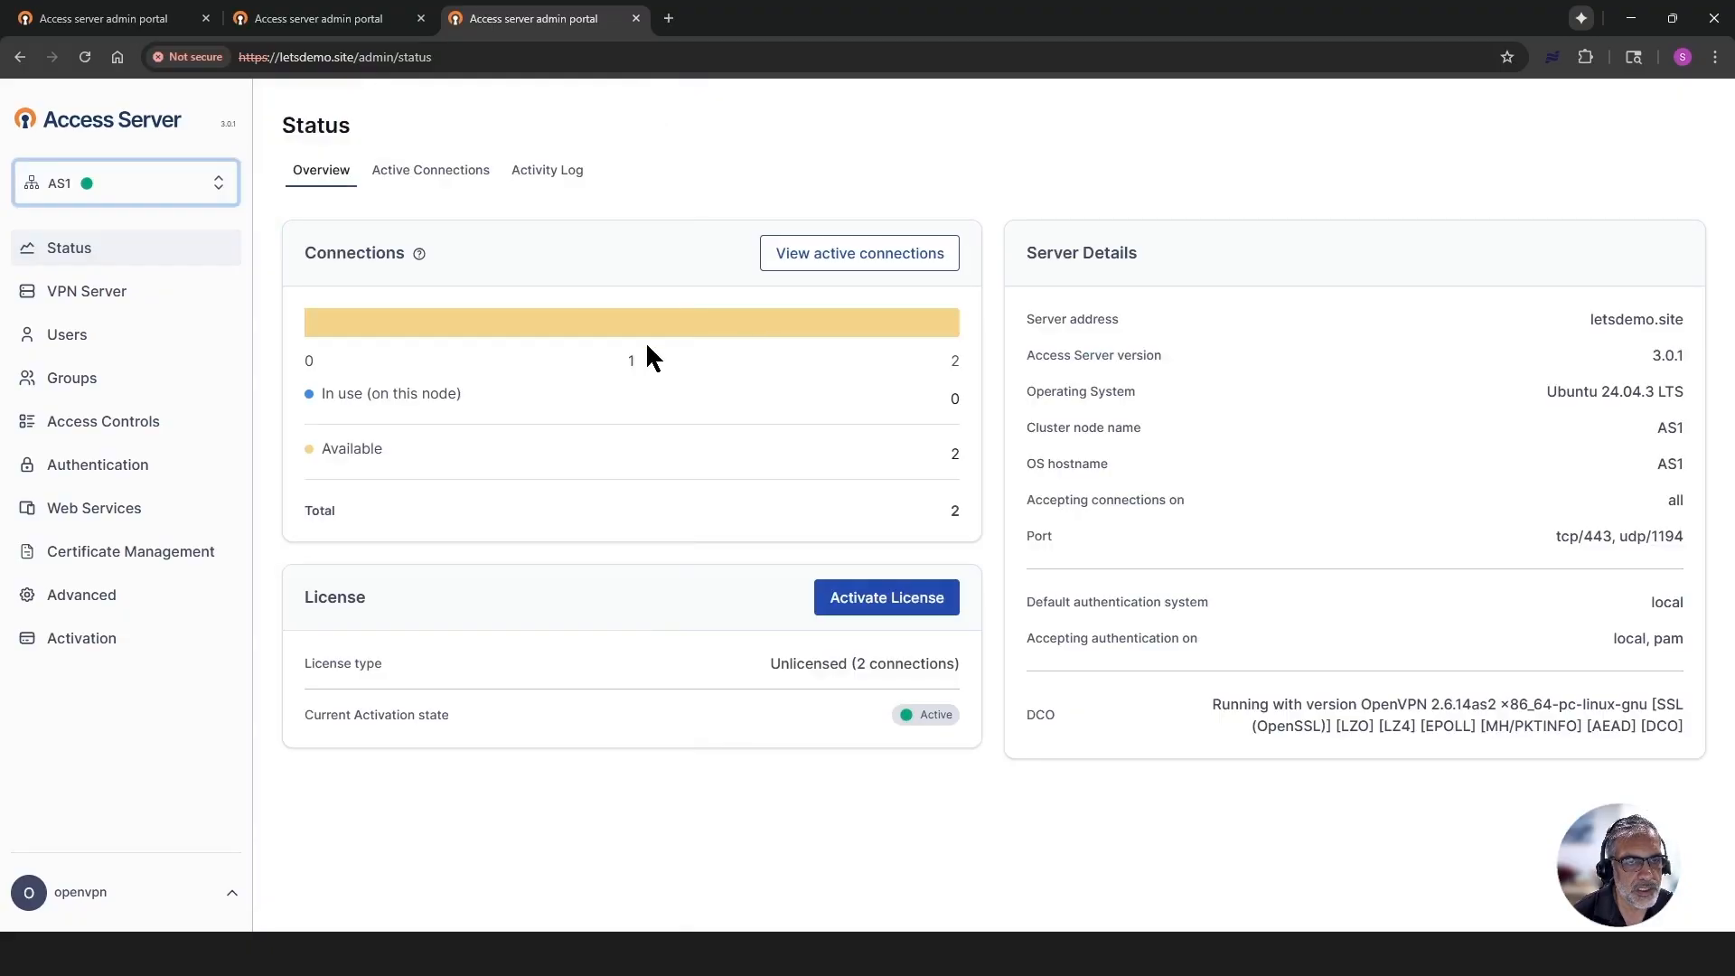
click(73, 335)
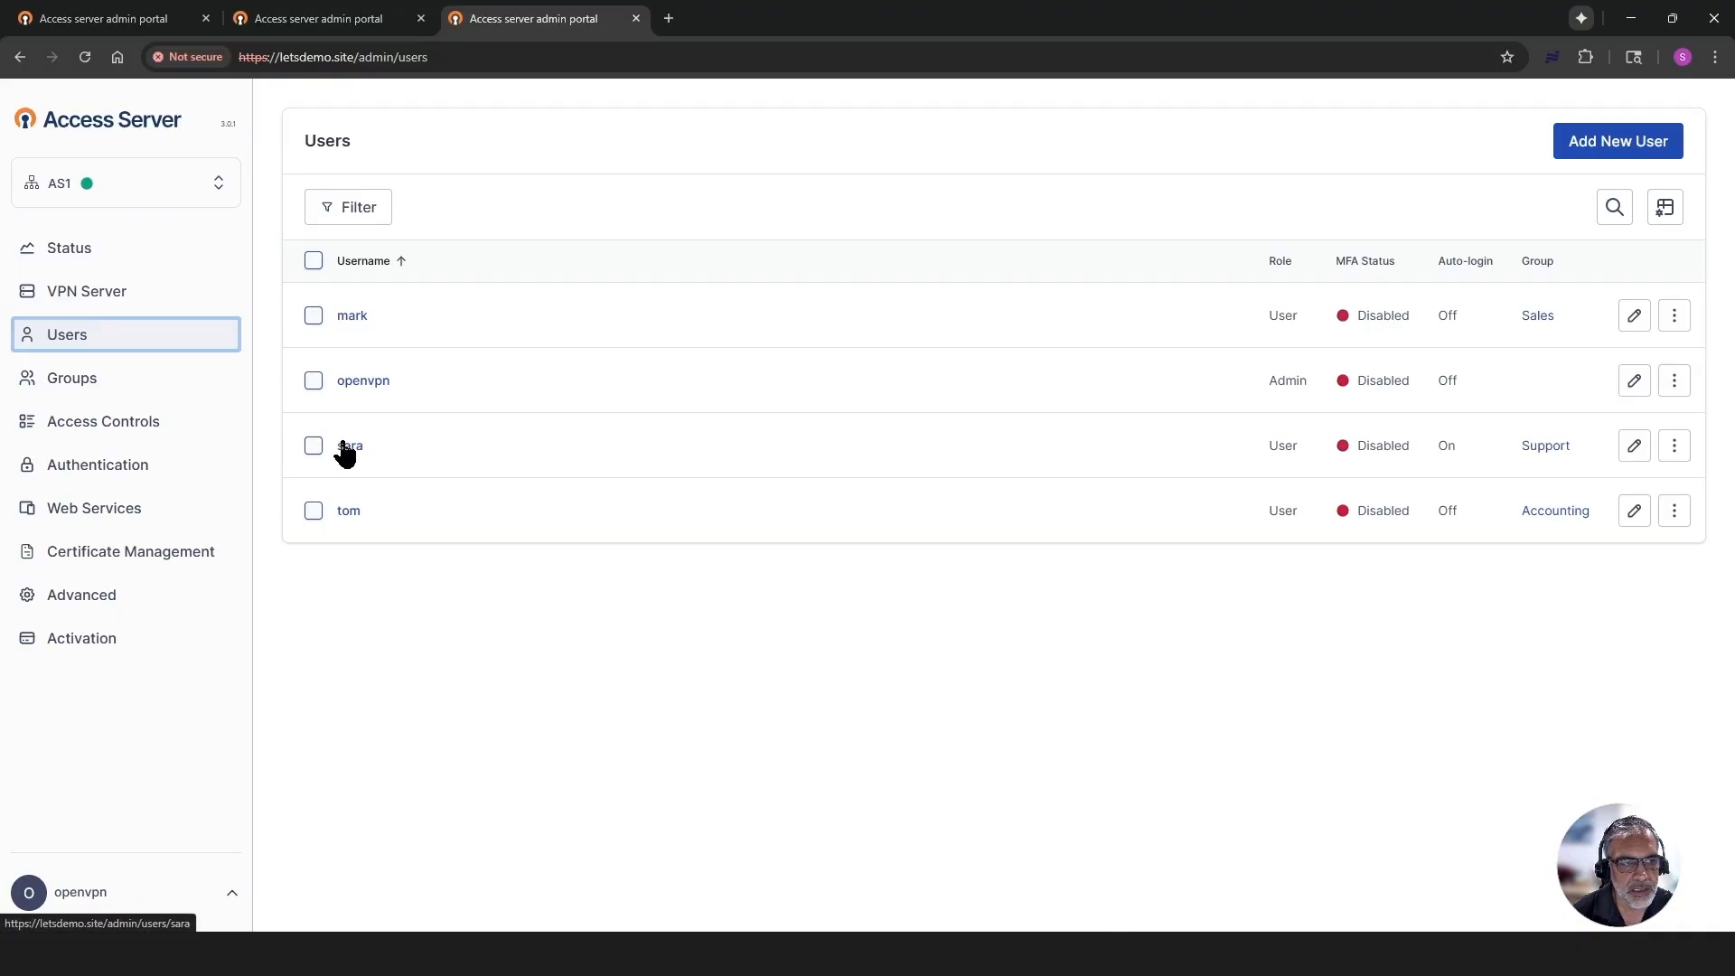
- Switch to the Command Prompt and start a continuous ping with ping 10.138.251.148 -t
click(811, 953)
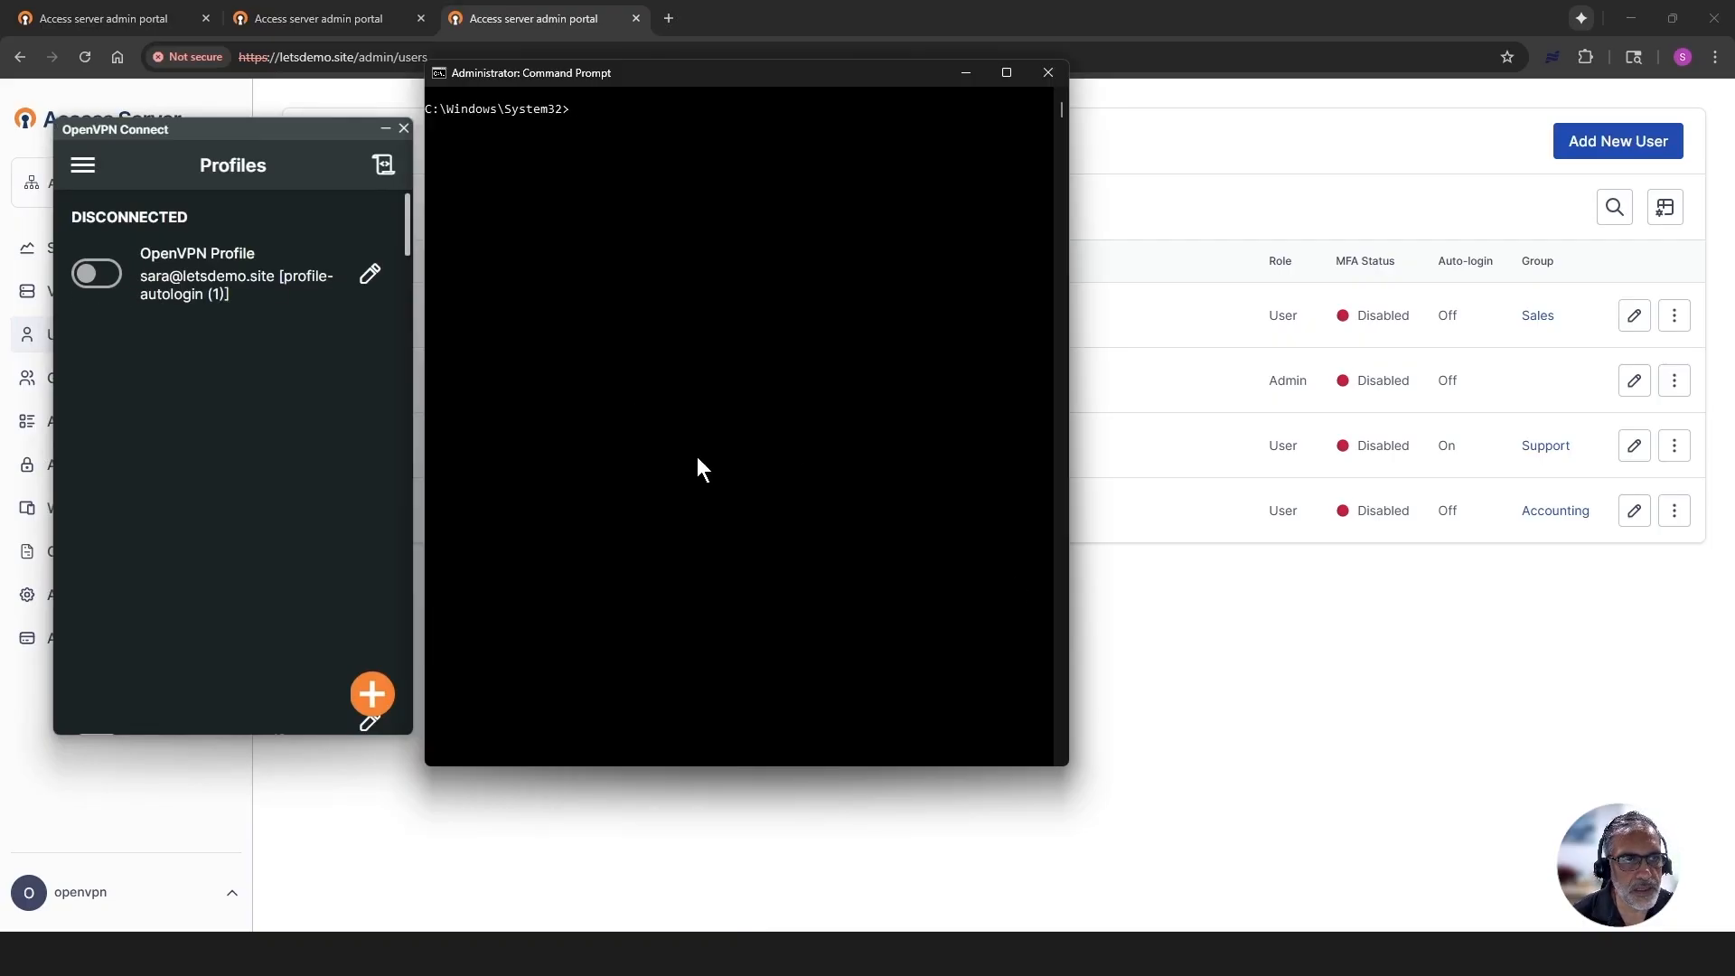
text(ping 10.138.251.148 -t)
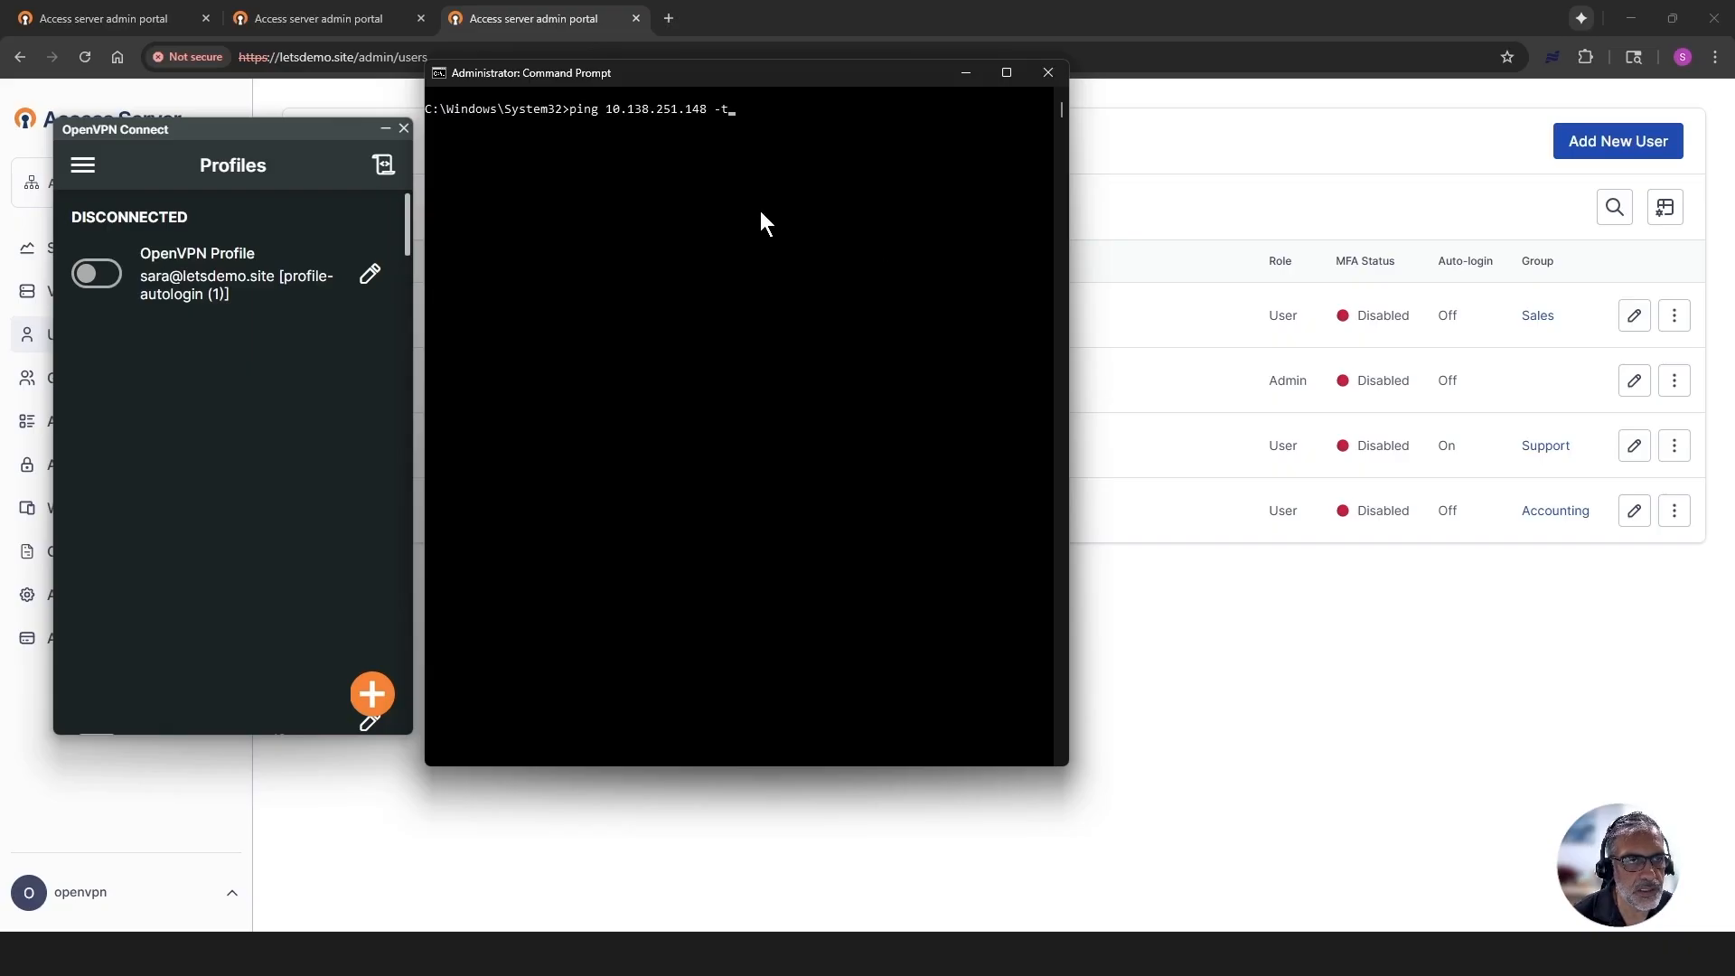
drag(709, 110, 607, 111)
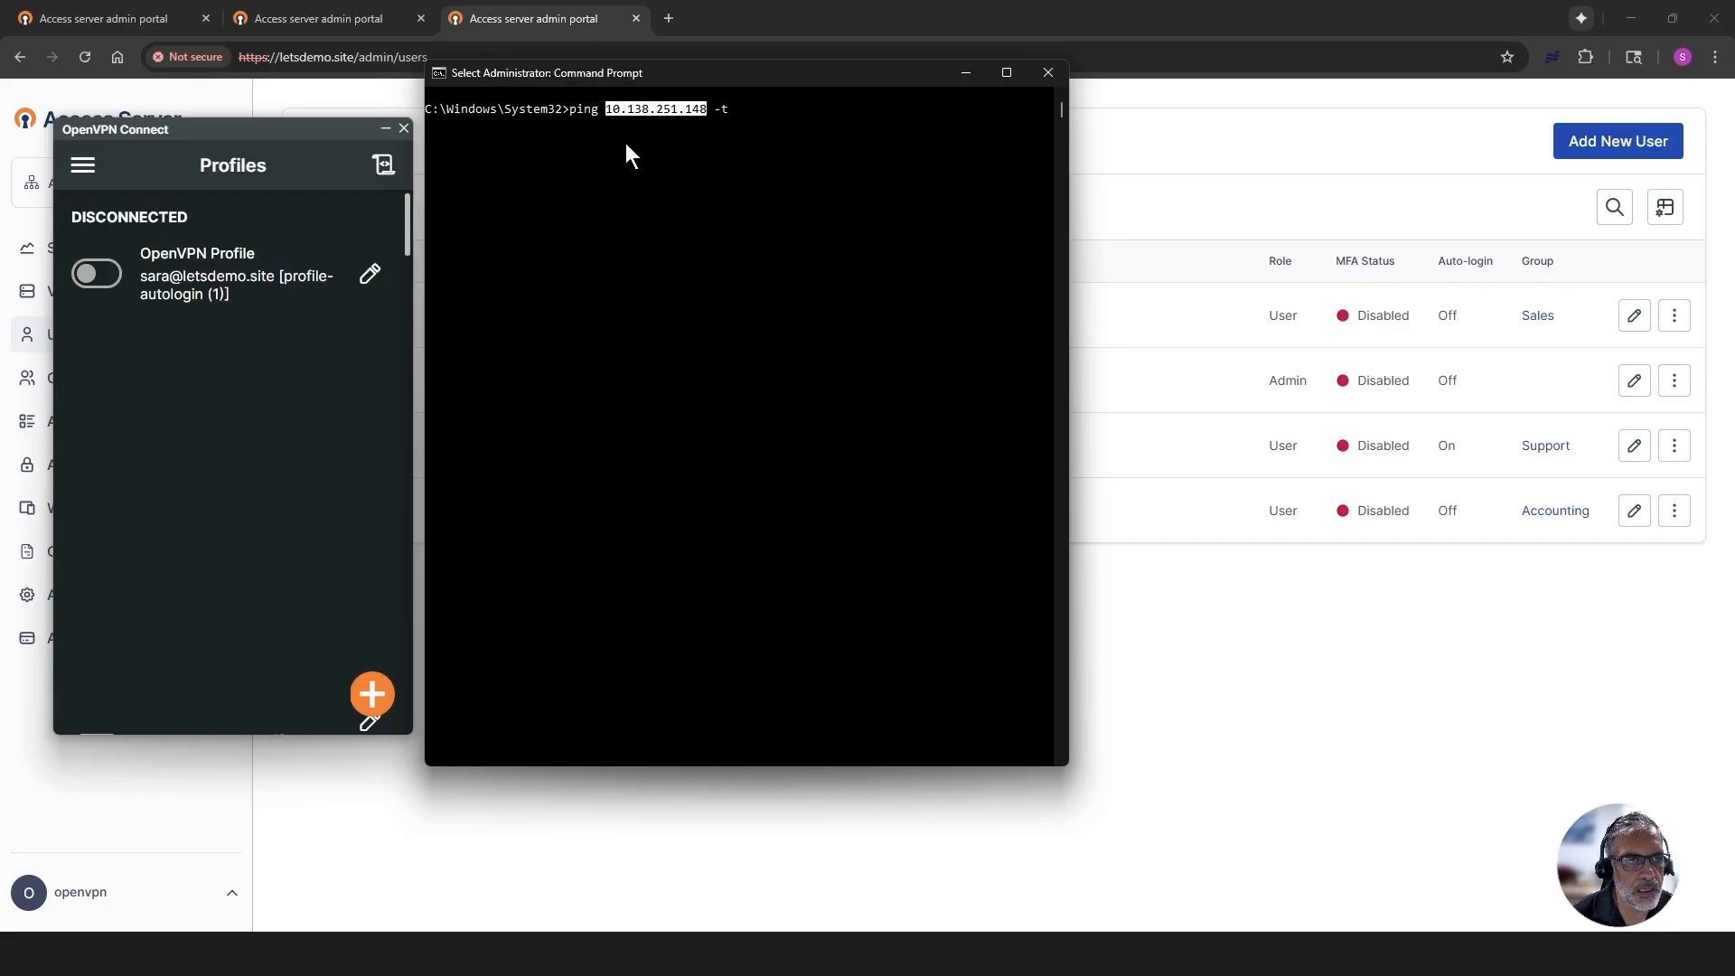
key(Return)
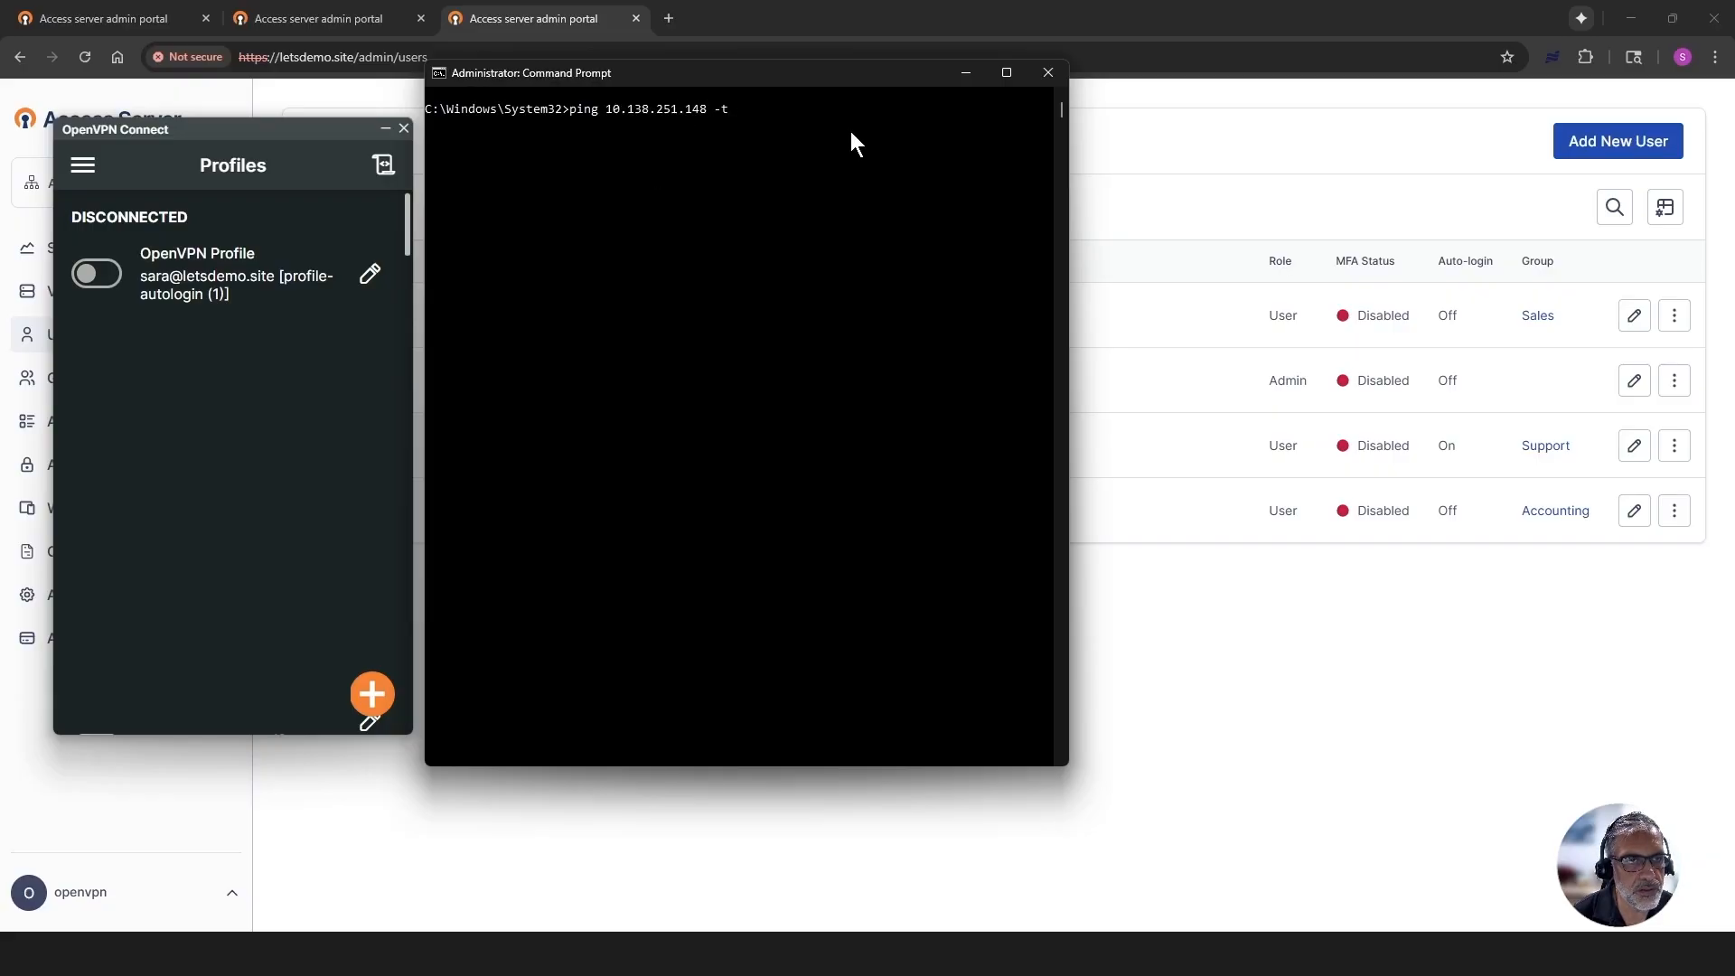
key(Return)
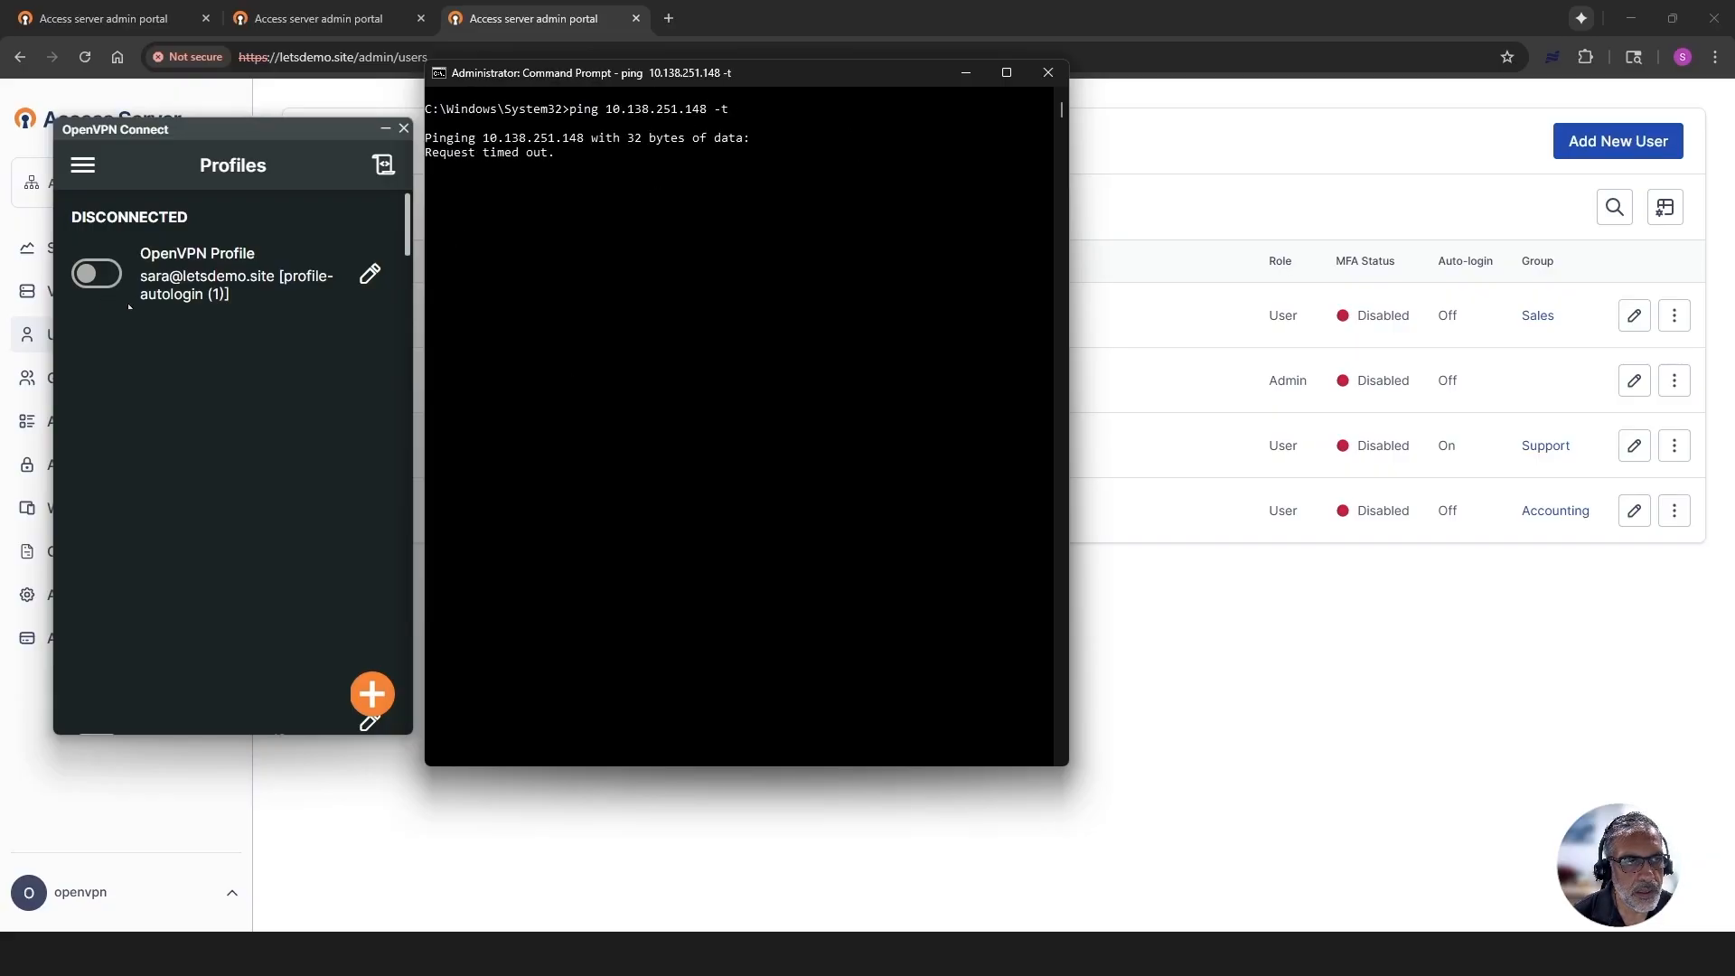
- Connect the letsdemo.site autologin profile in OpenVPN Connect and examine the ping replies in the Command Prompt
click(96, 274)
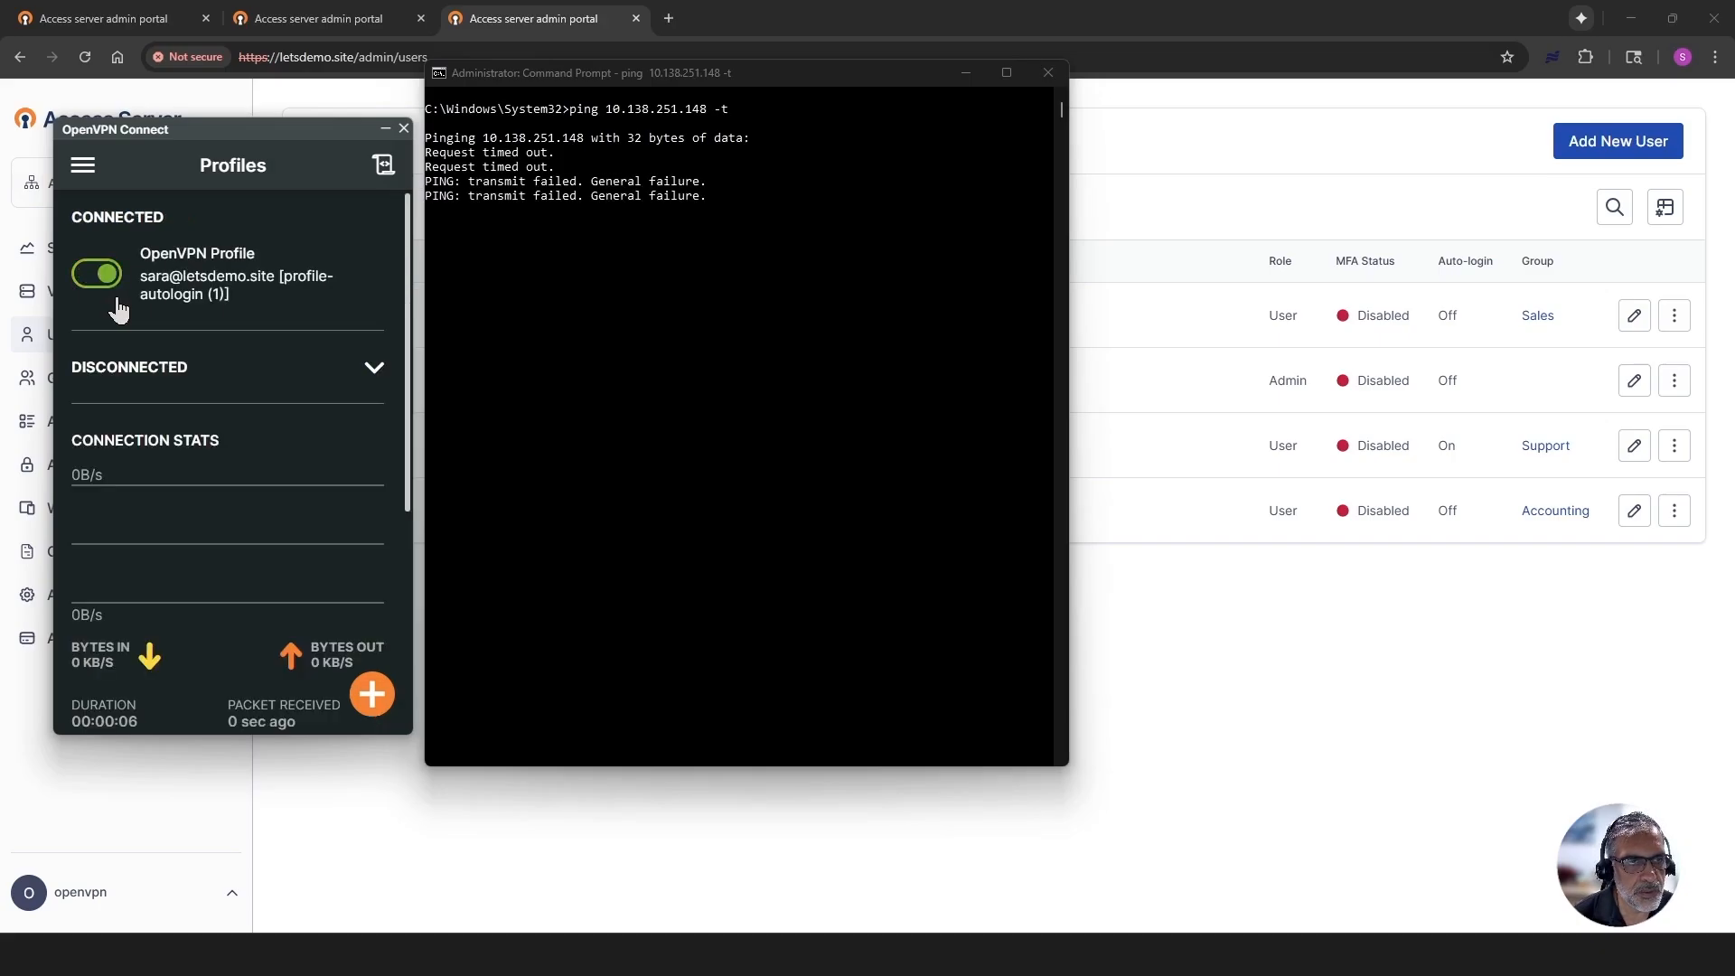
click(449, 210)
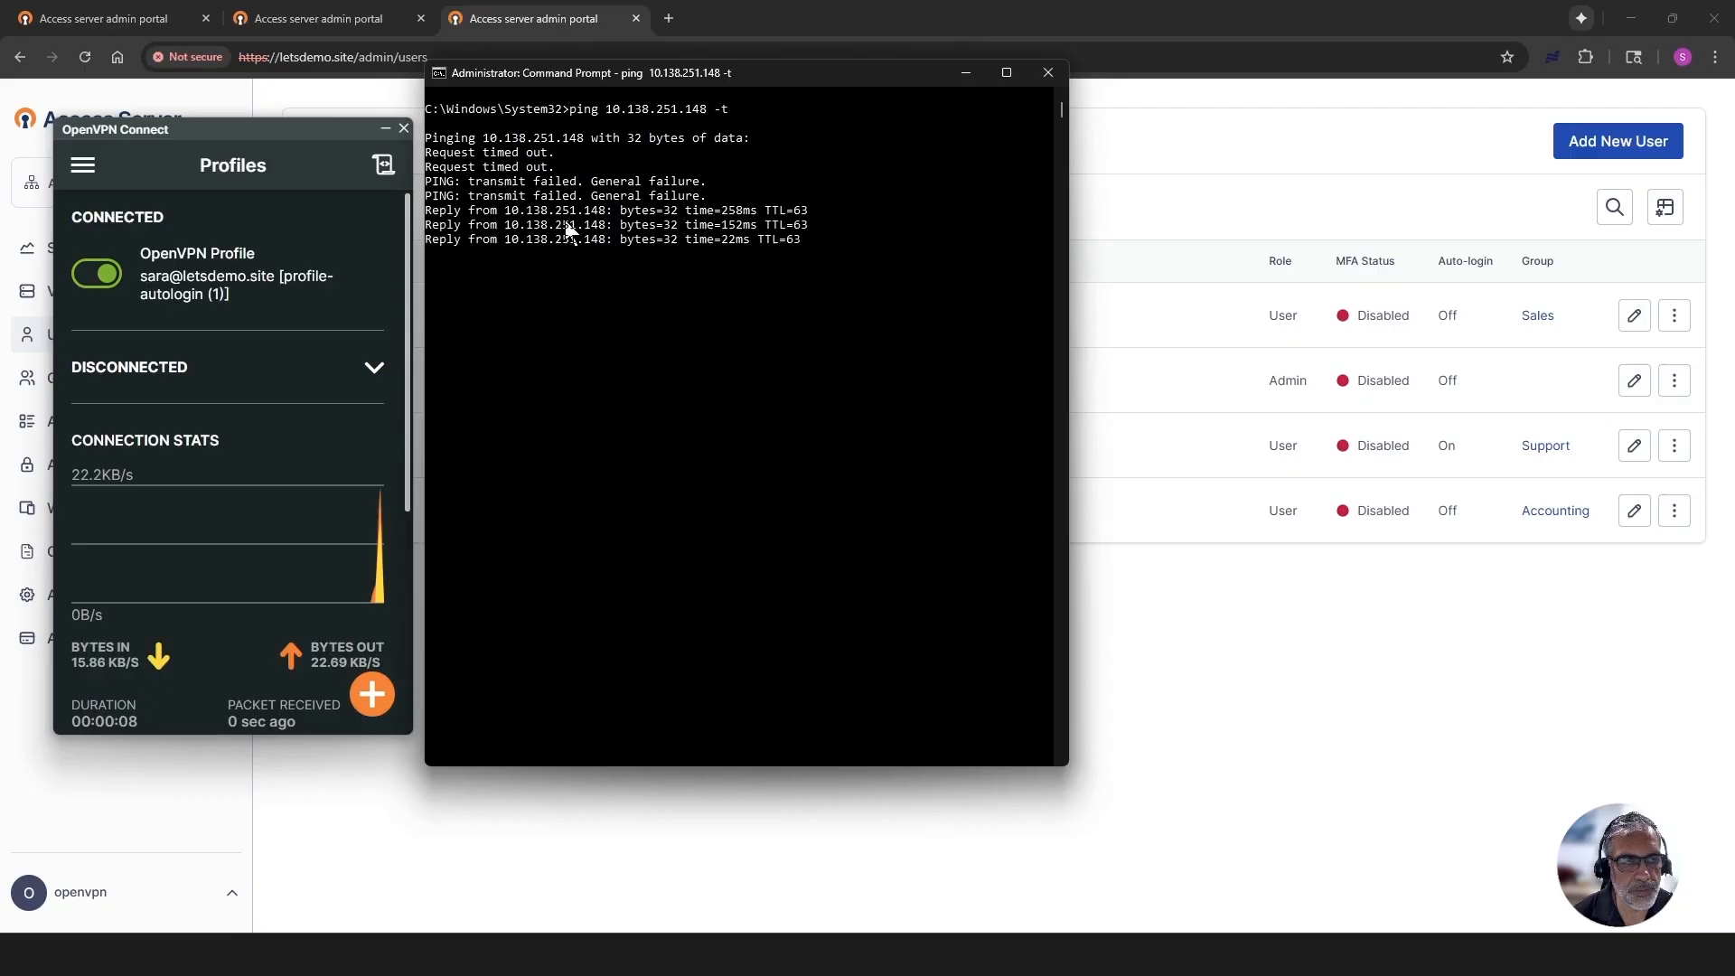
click(774, 239)
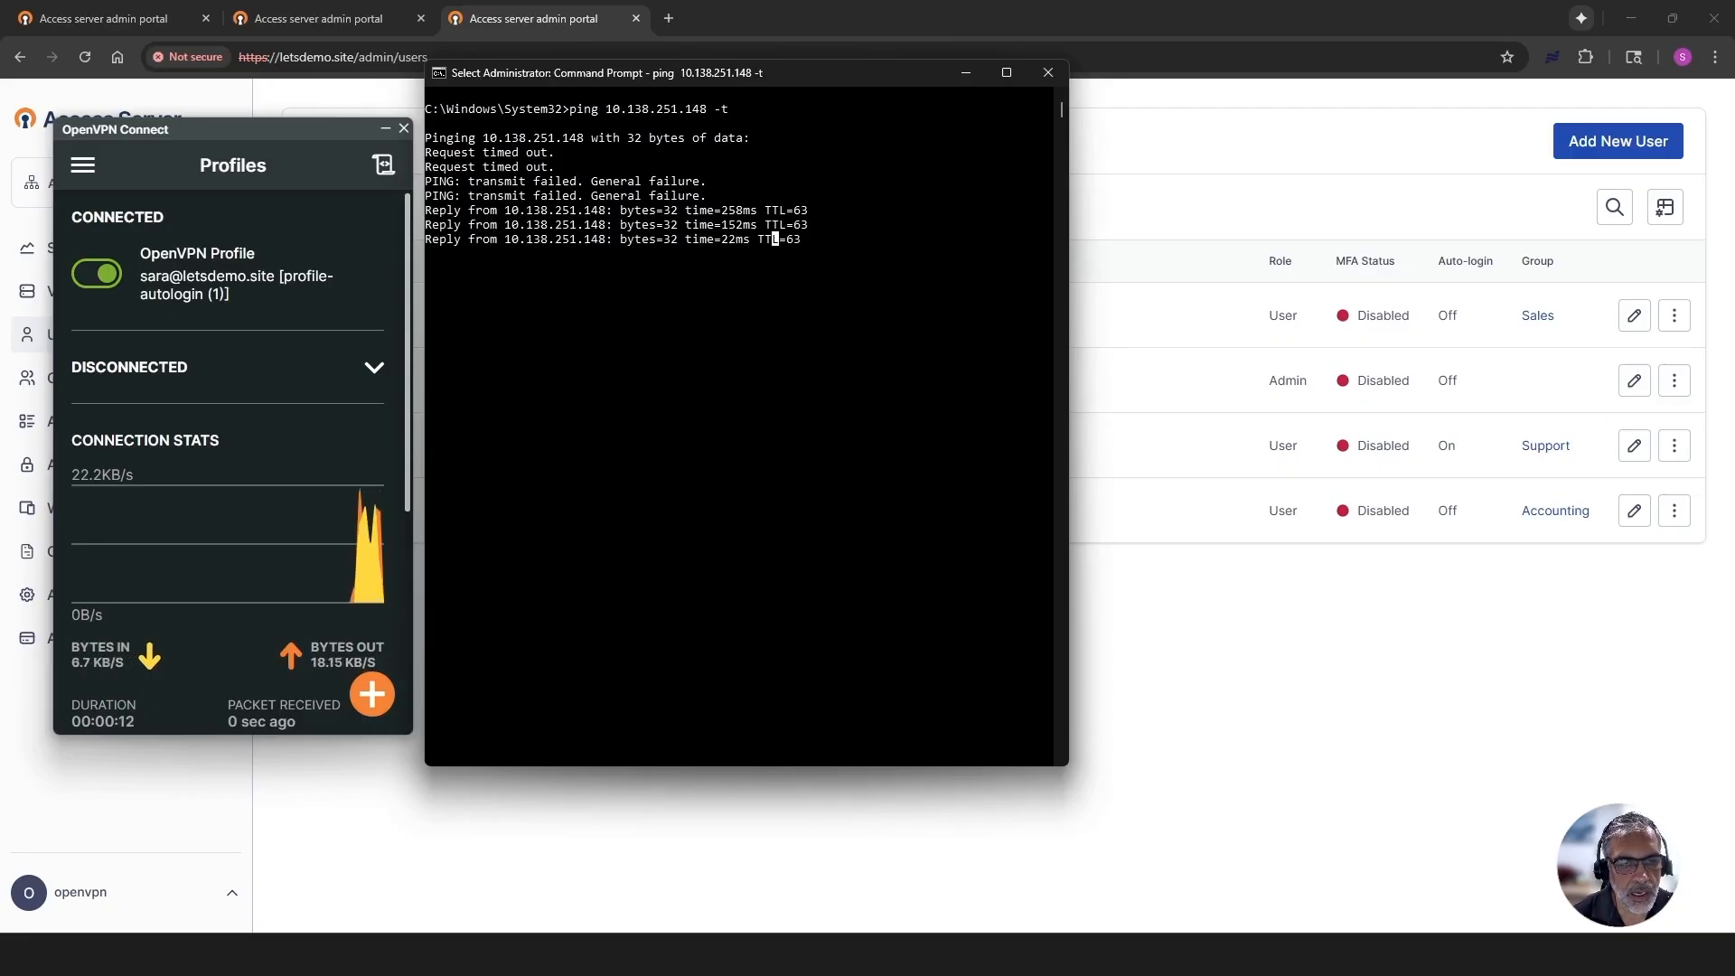
- Switch to the AS1 root terminal and shut the server down with shutdown now
key(alt+Tab)
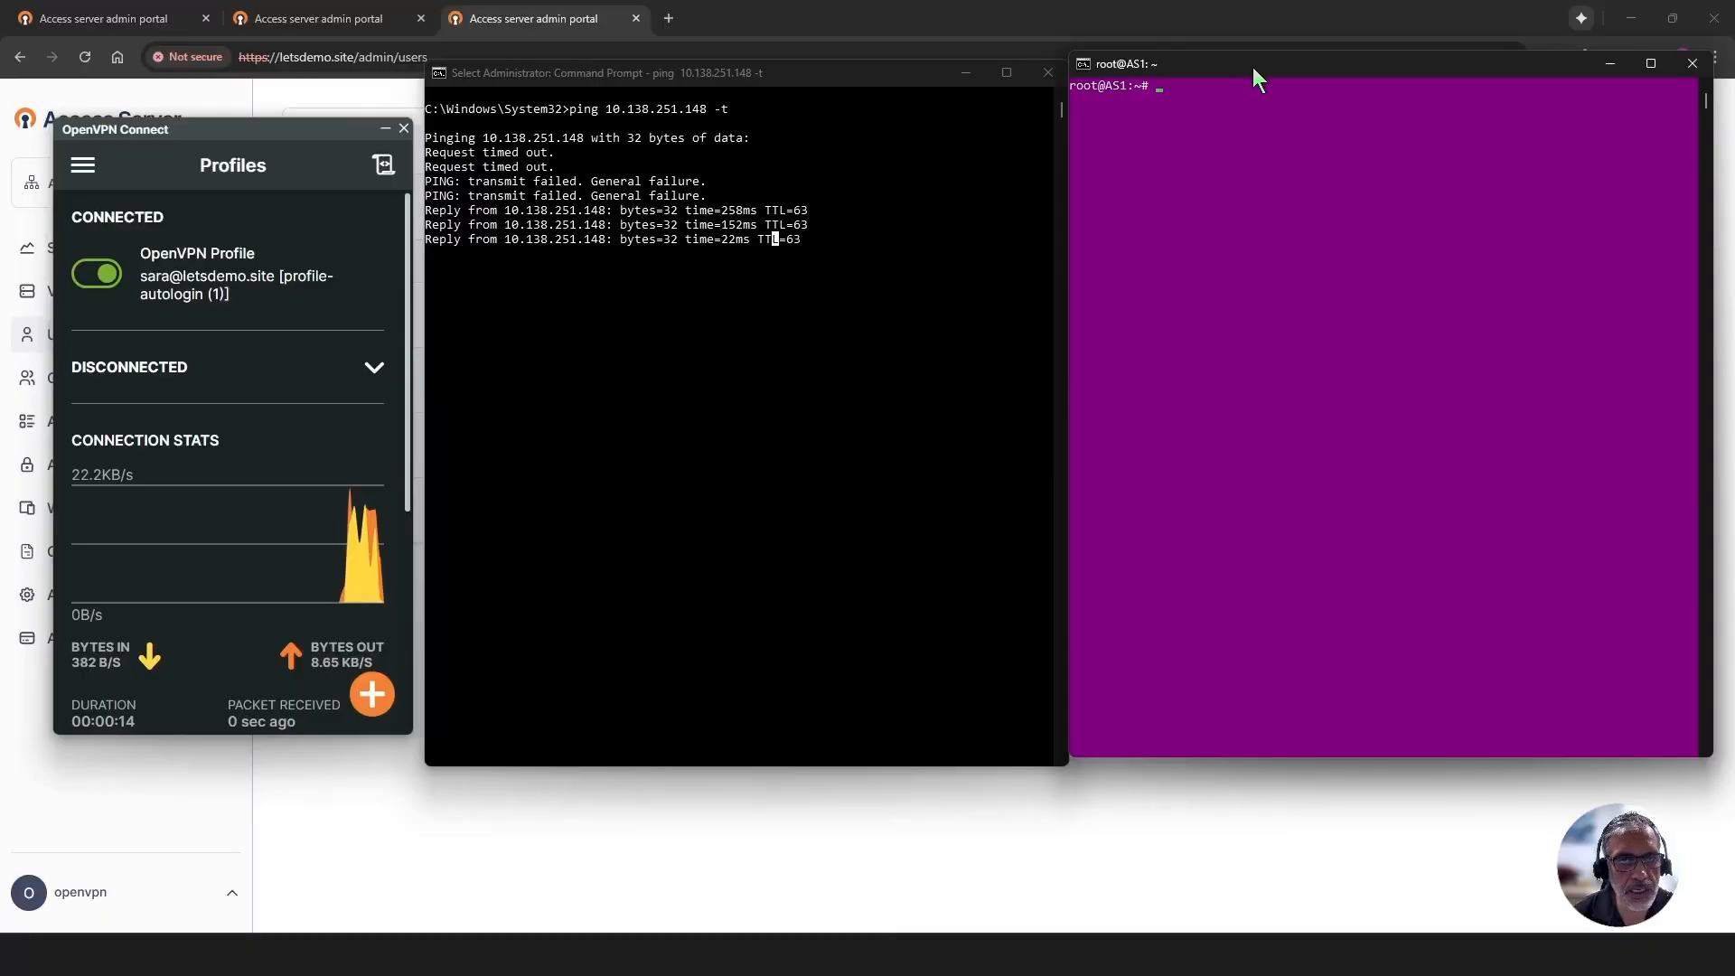
drag(1158, 89, 1077, 90)
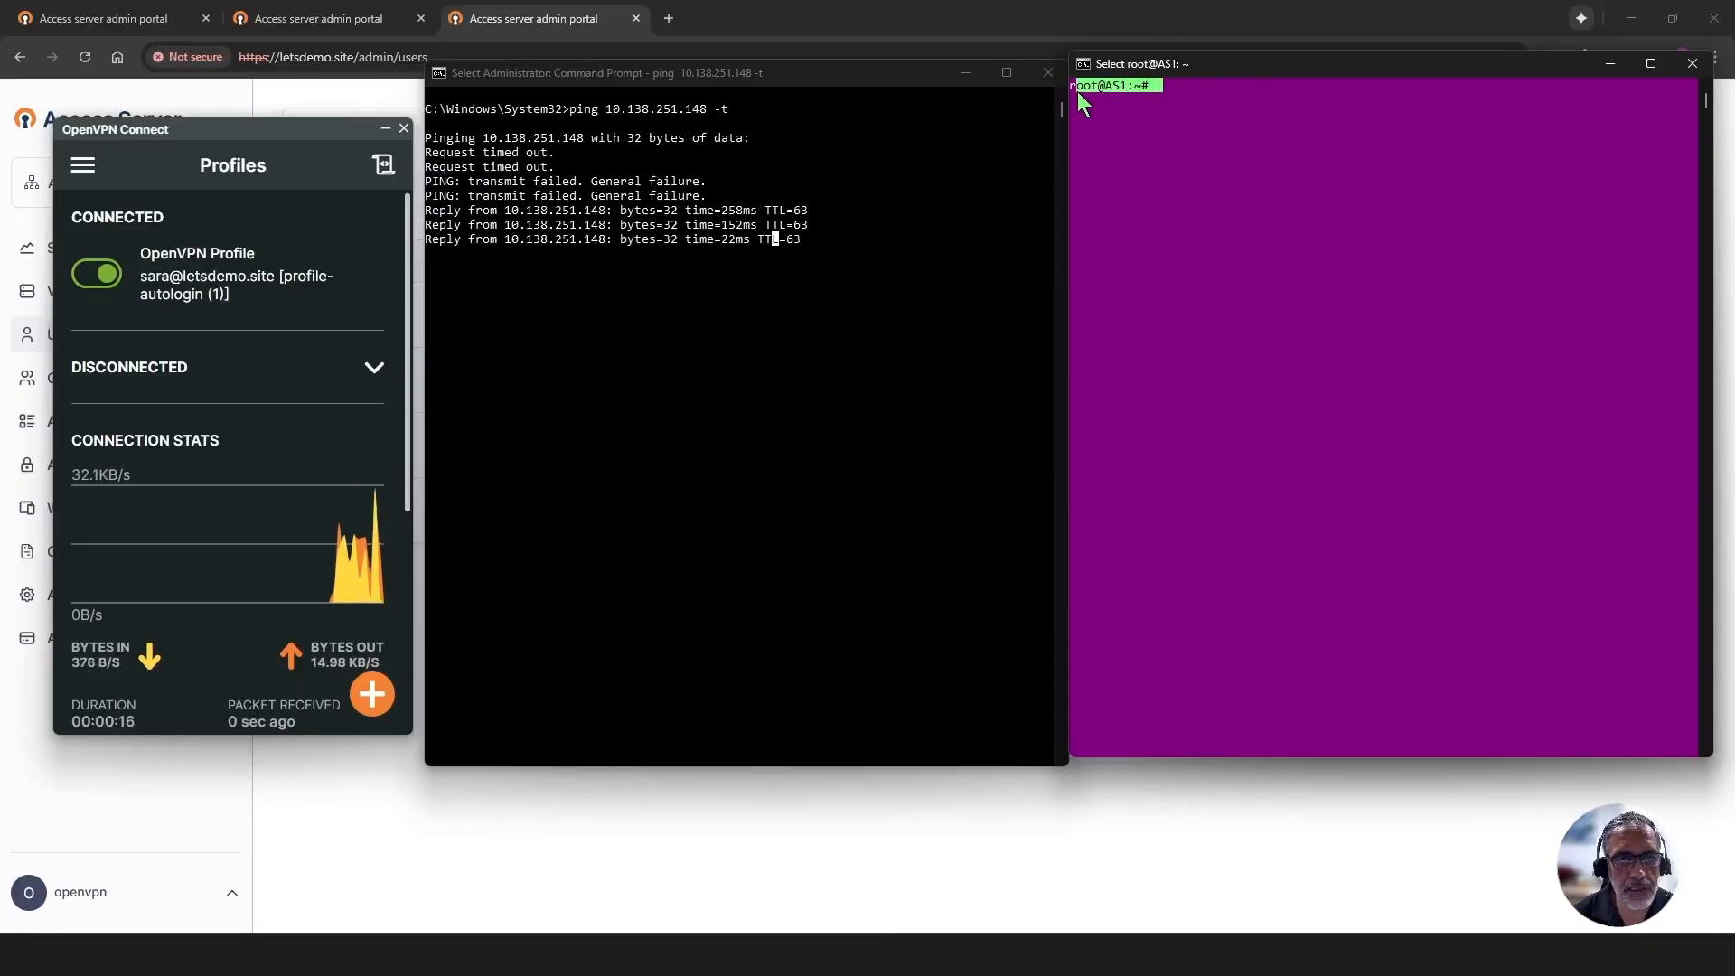
click(1175, 112)
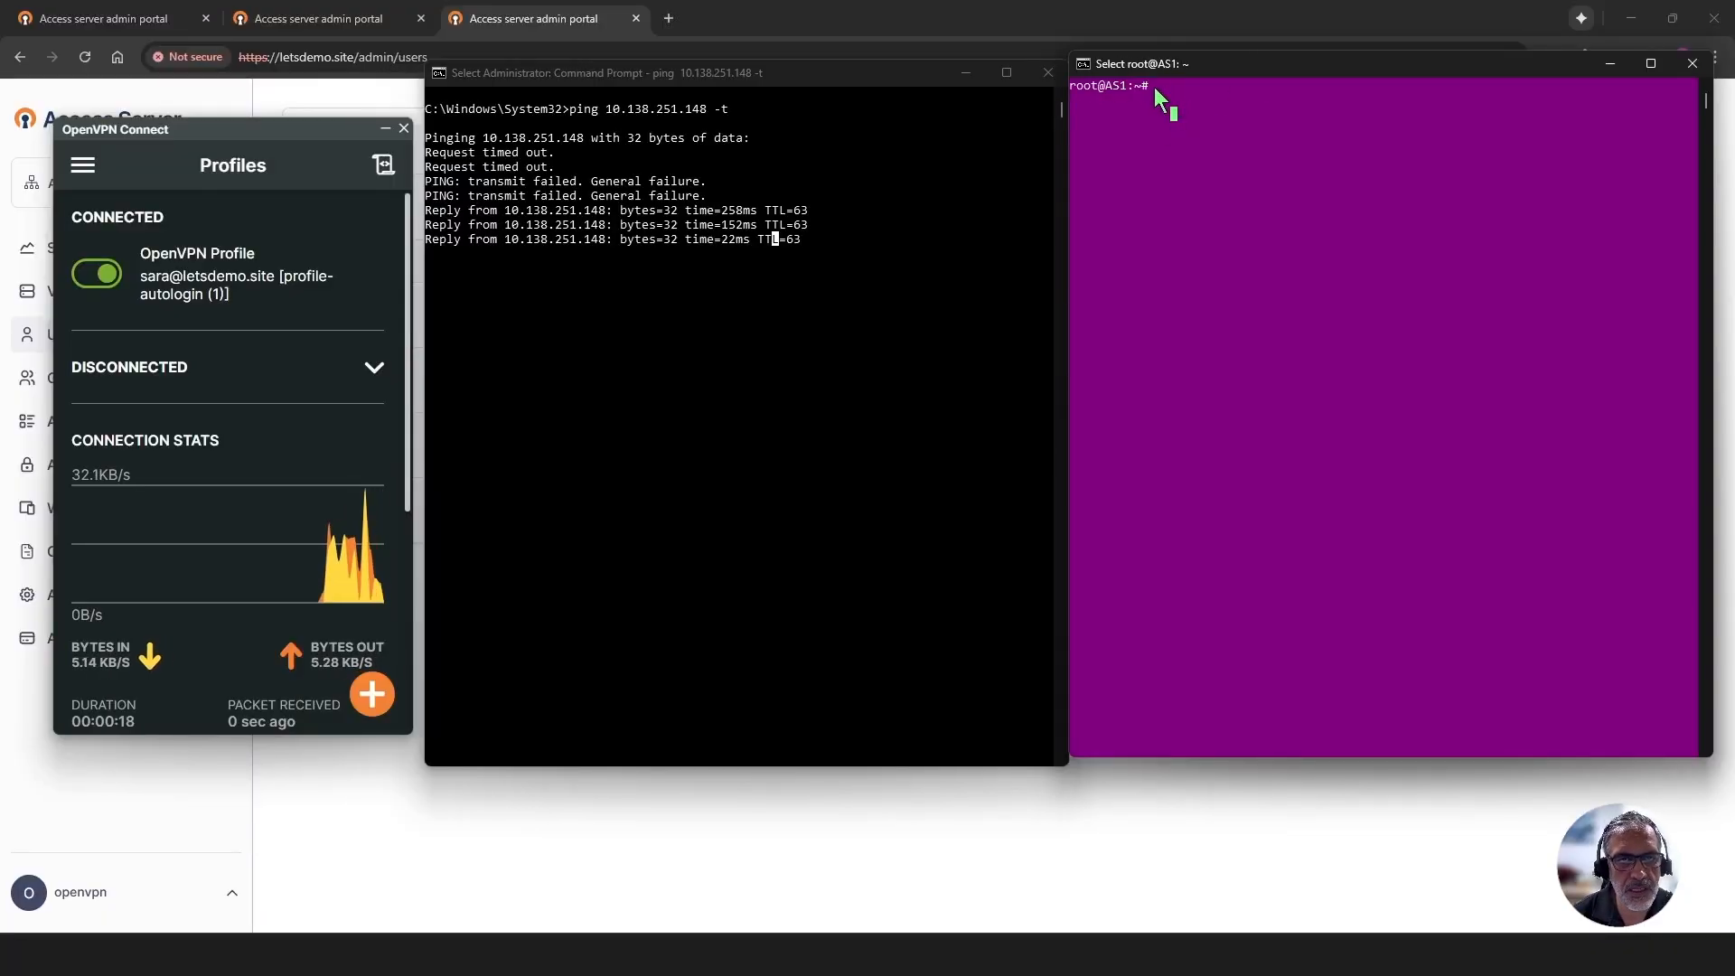
text(shu)
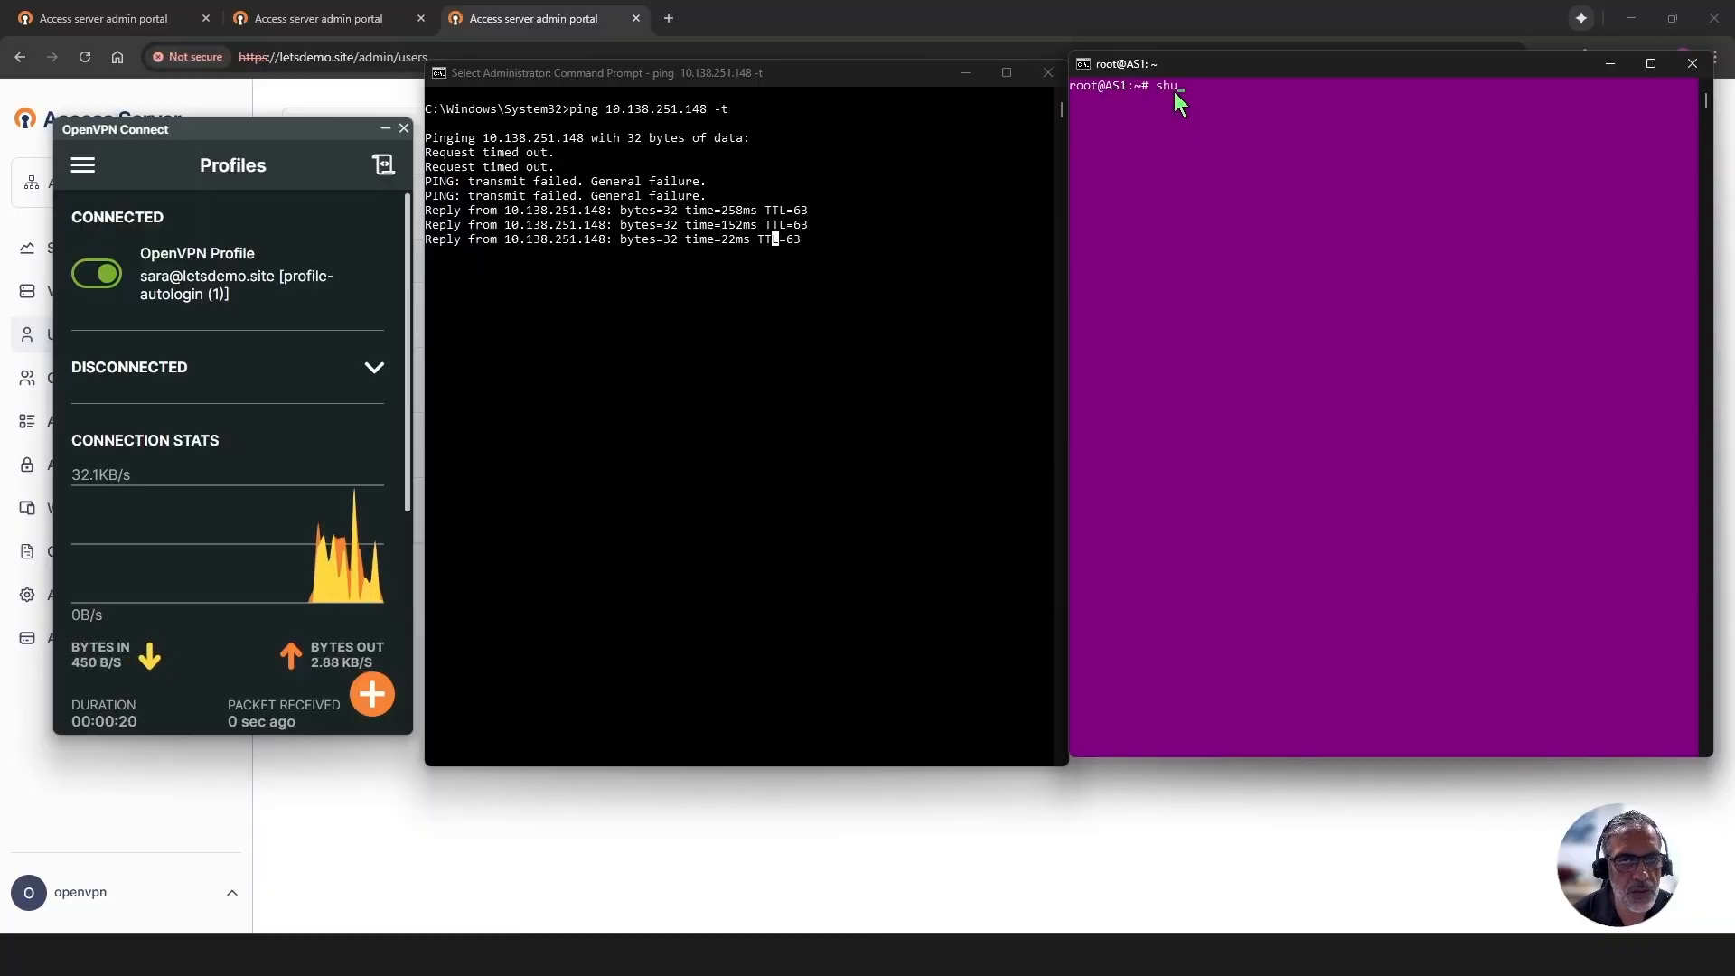
text(tdown now)
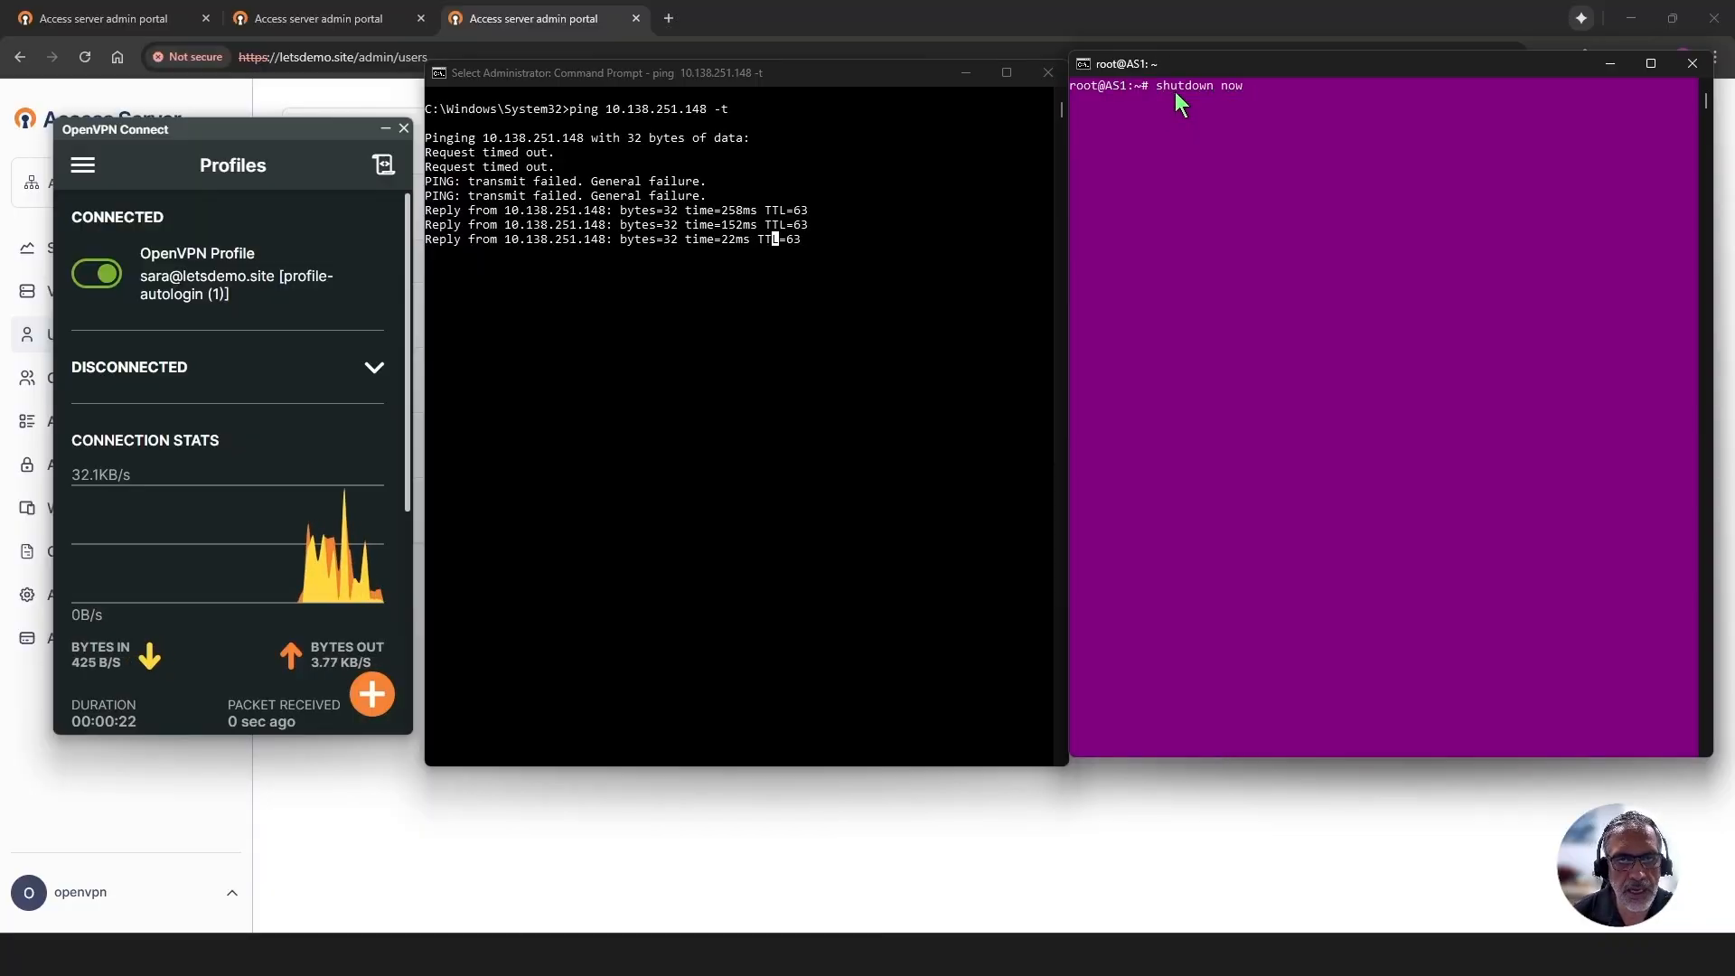
key(Return)
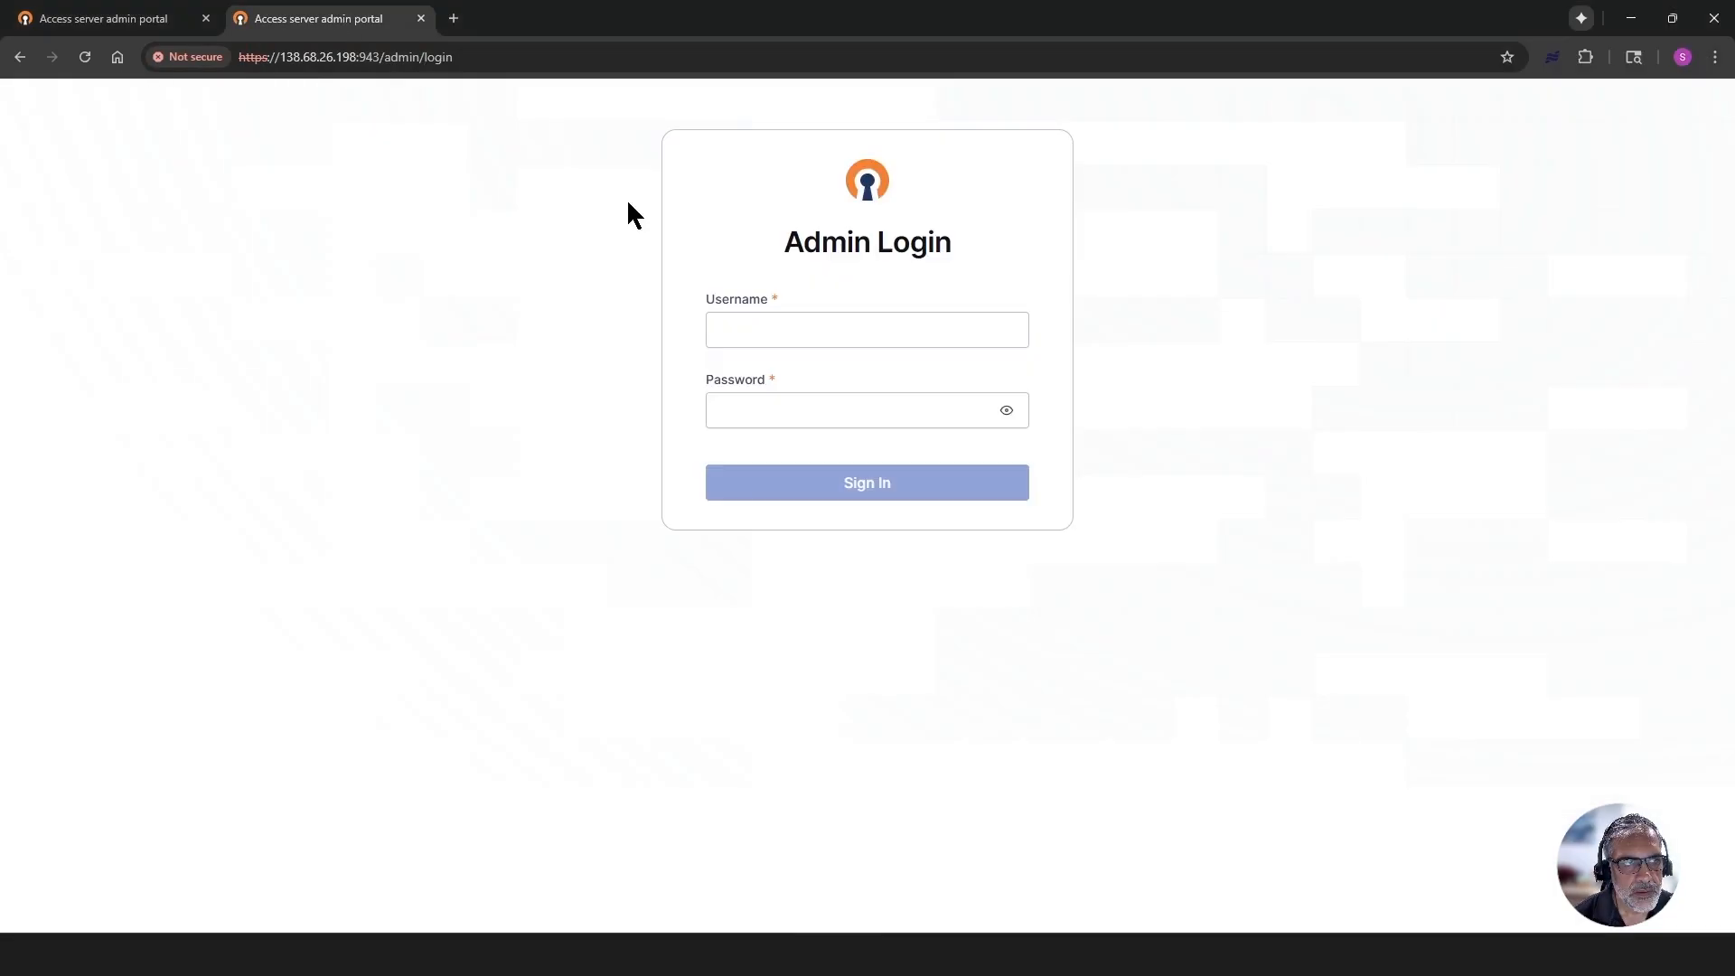
- Sign back in to the AS2 admin portal as openvpn with the account password and check the cluster's node list
click(789, 319)
text(op)
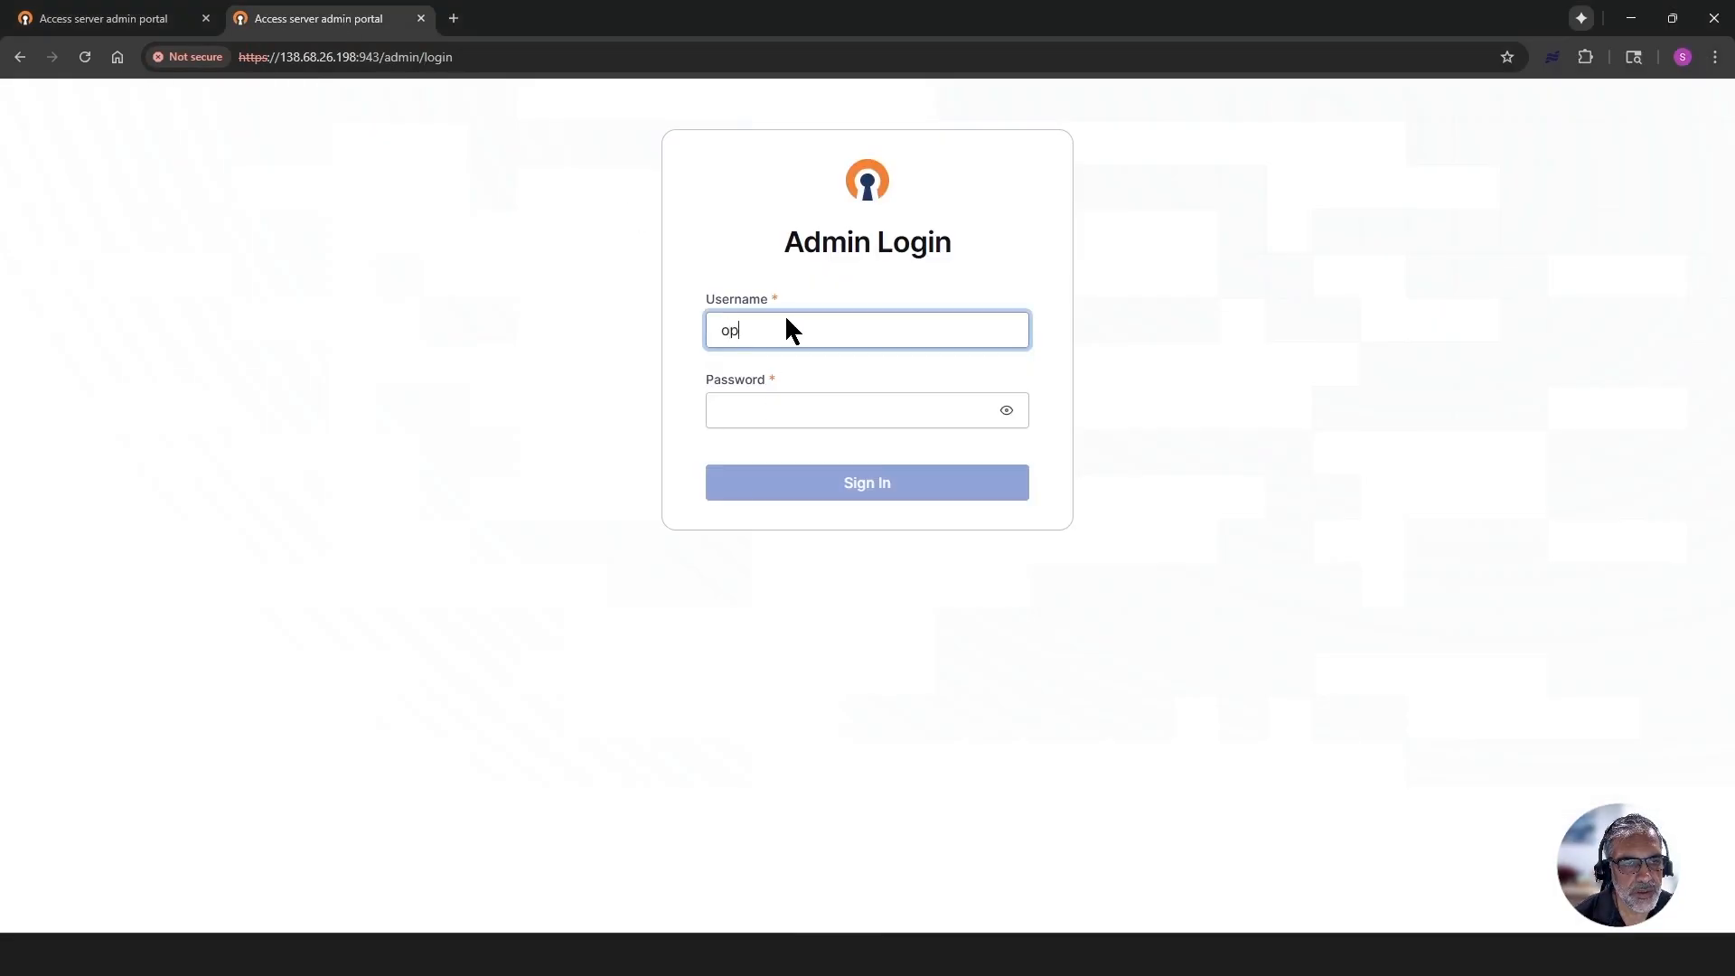
text(envpn)
key(Tab)
text(*********)
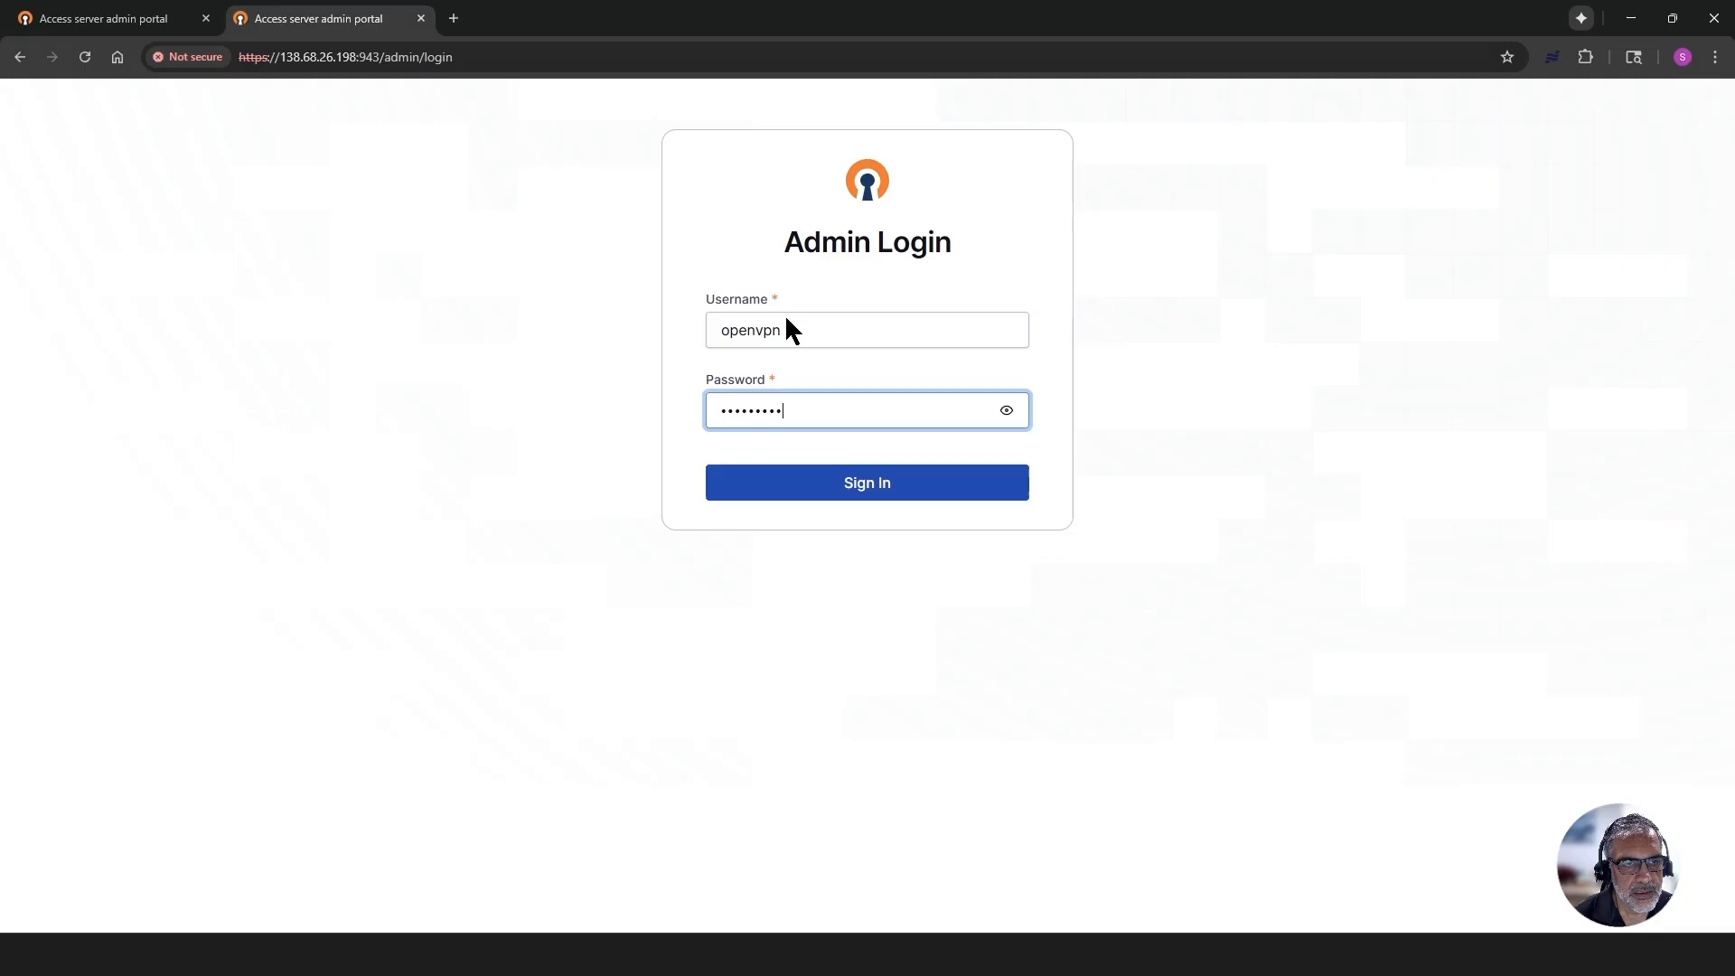
key(Return)
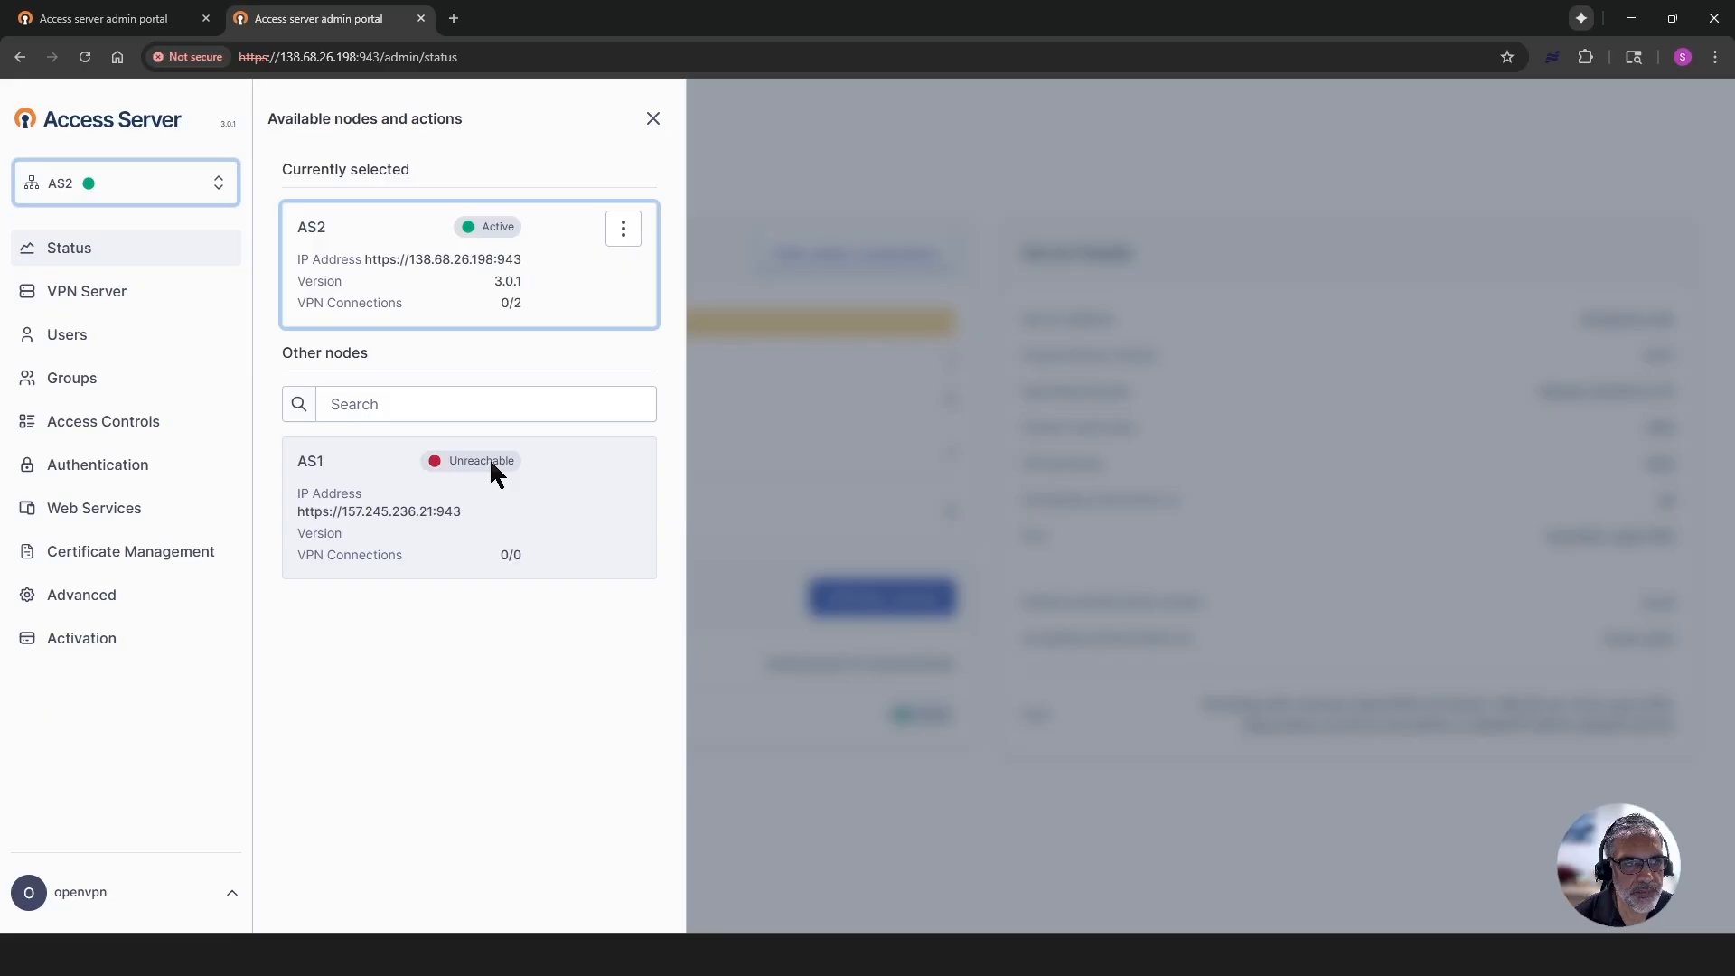
- Open openvpn.net in a new browser tab and go to the Access Server Documentation
click(453, 18)
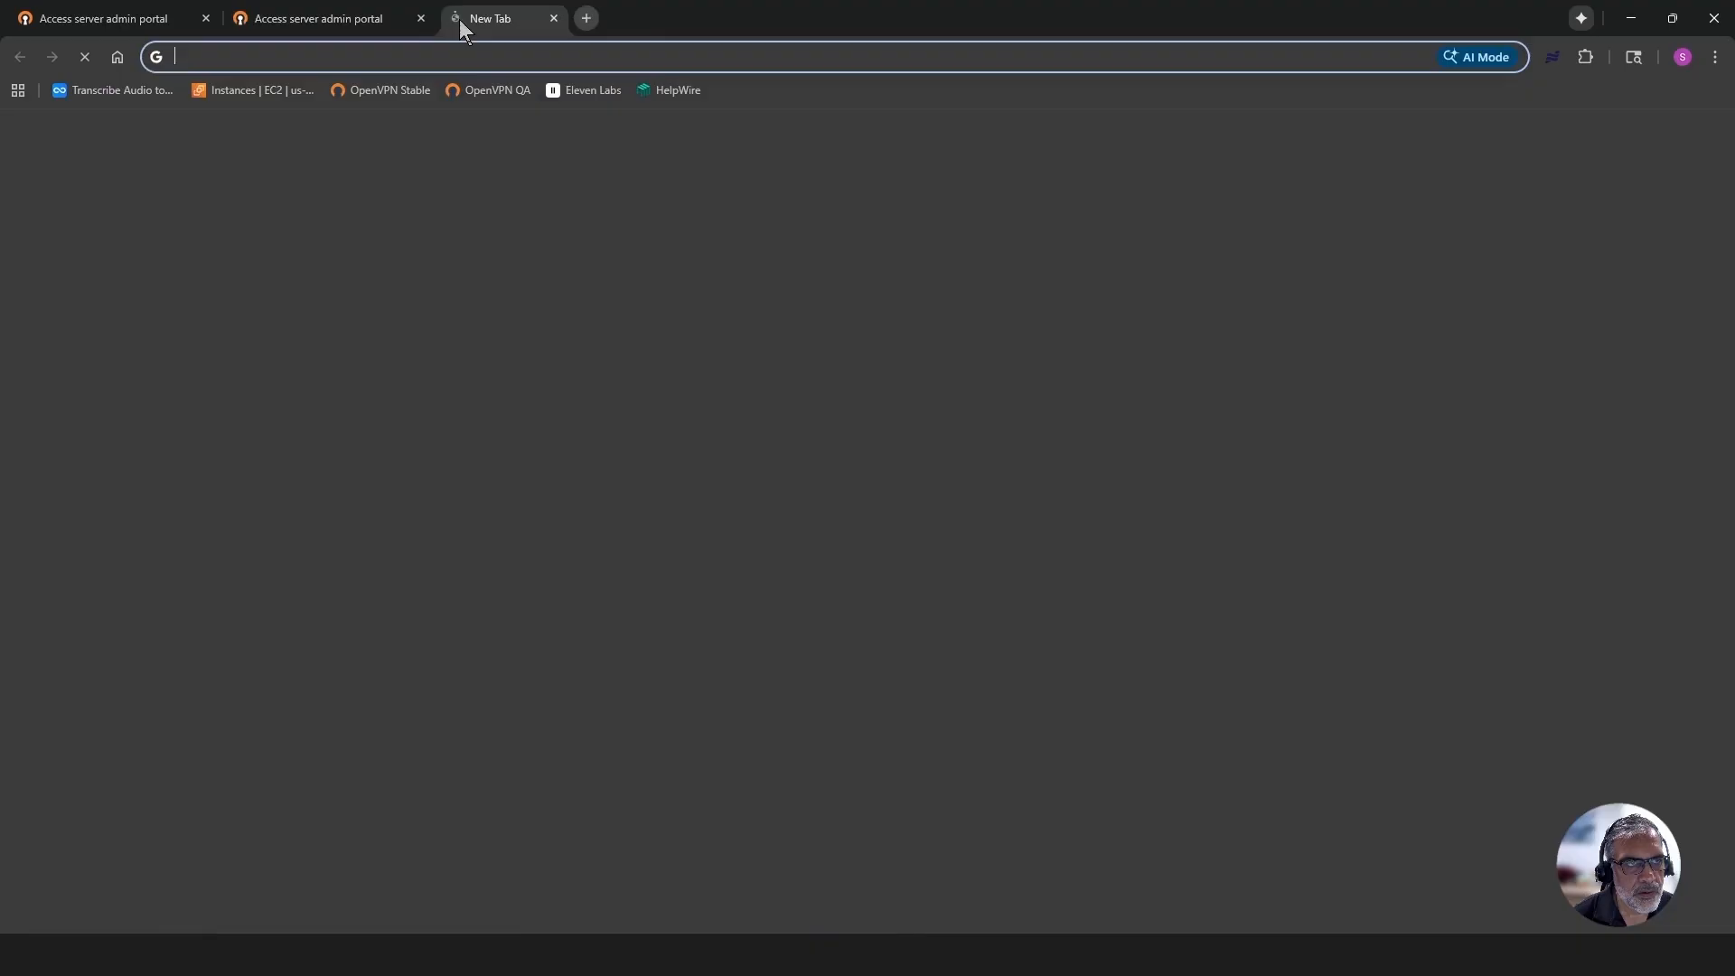
click(665, 439)
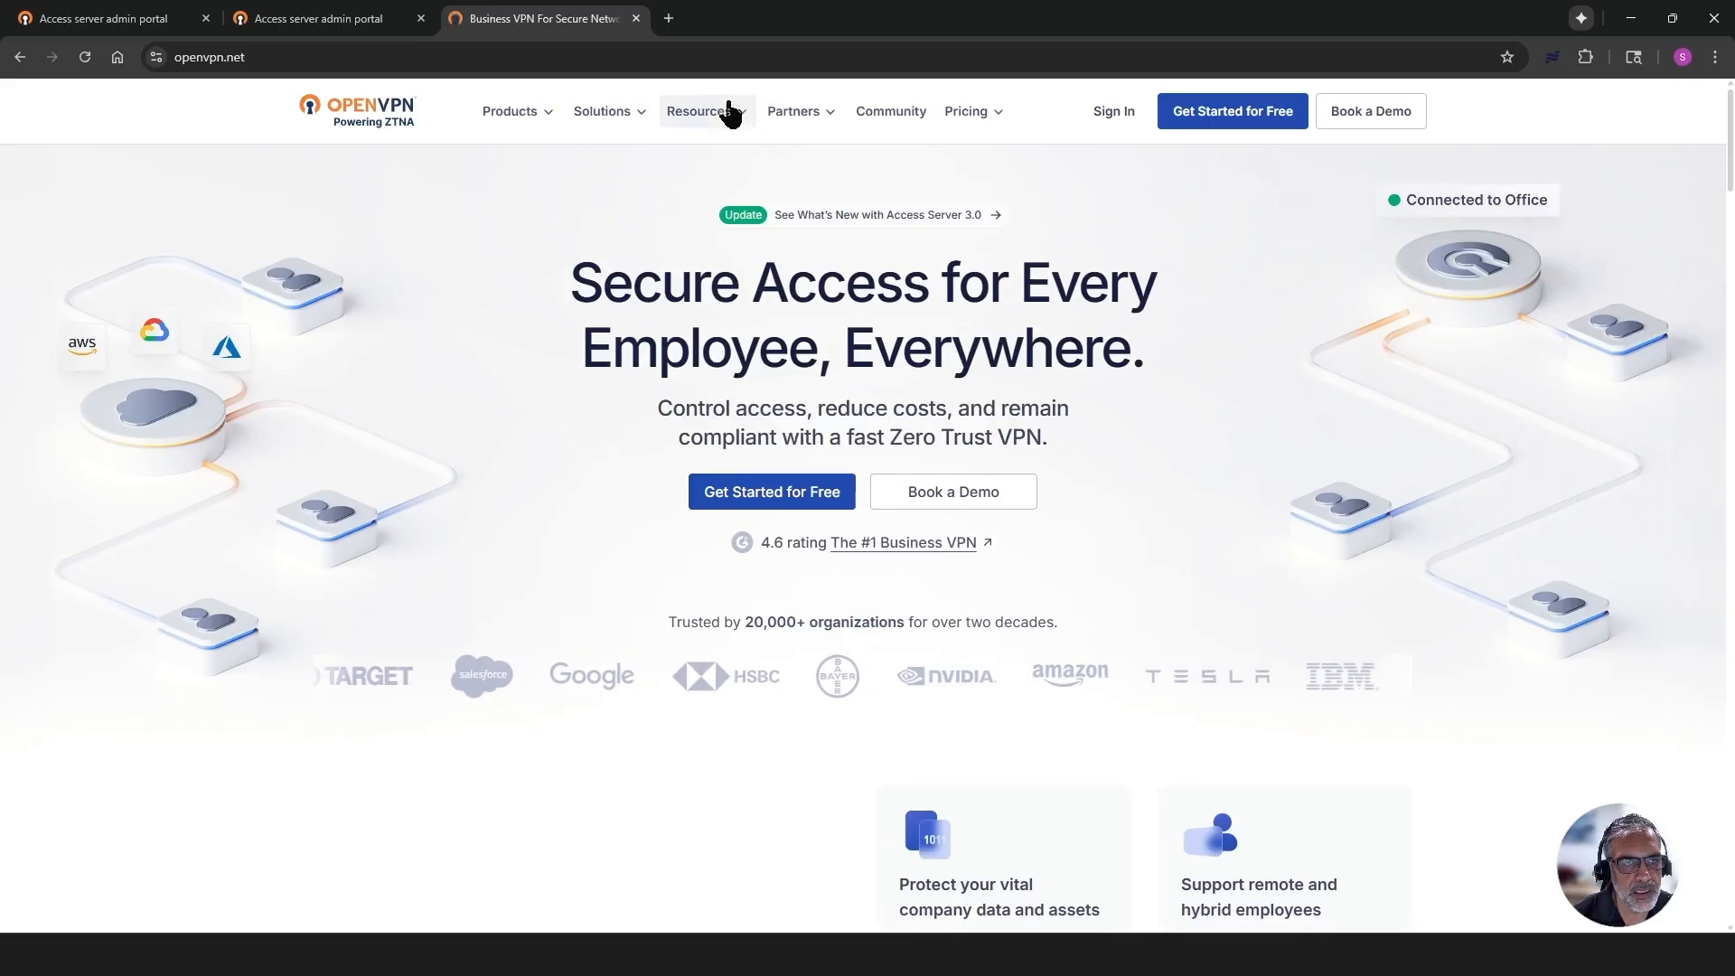
click(709, 111)
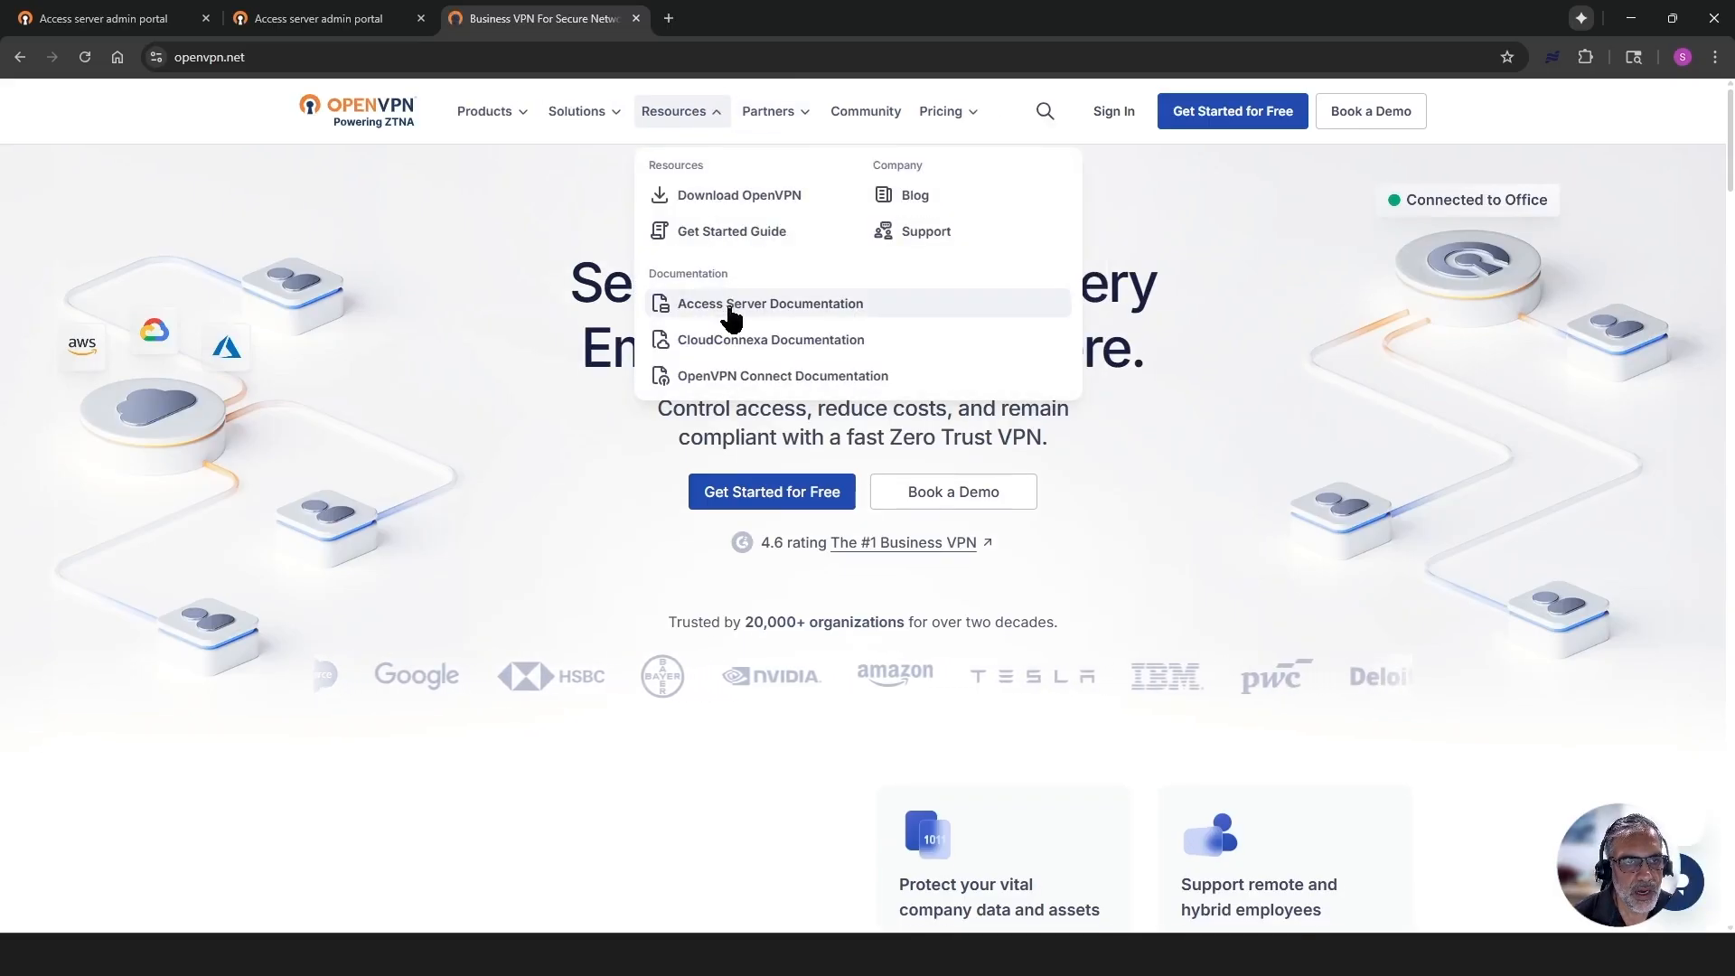
click(728, 307)
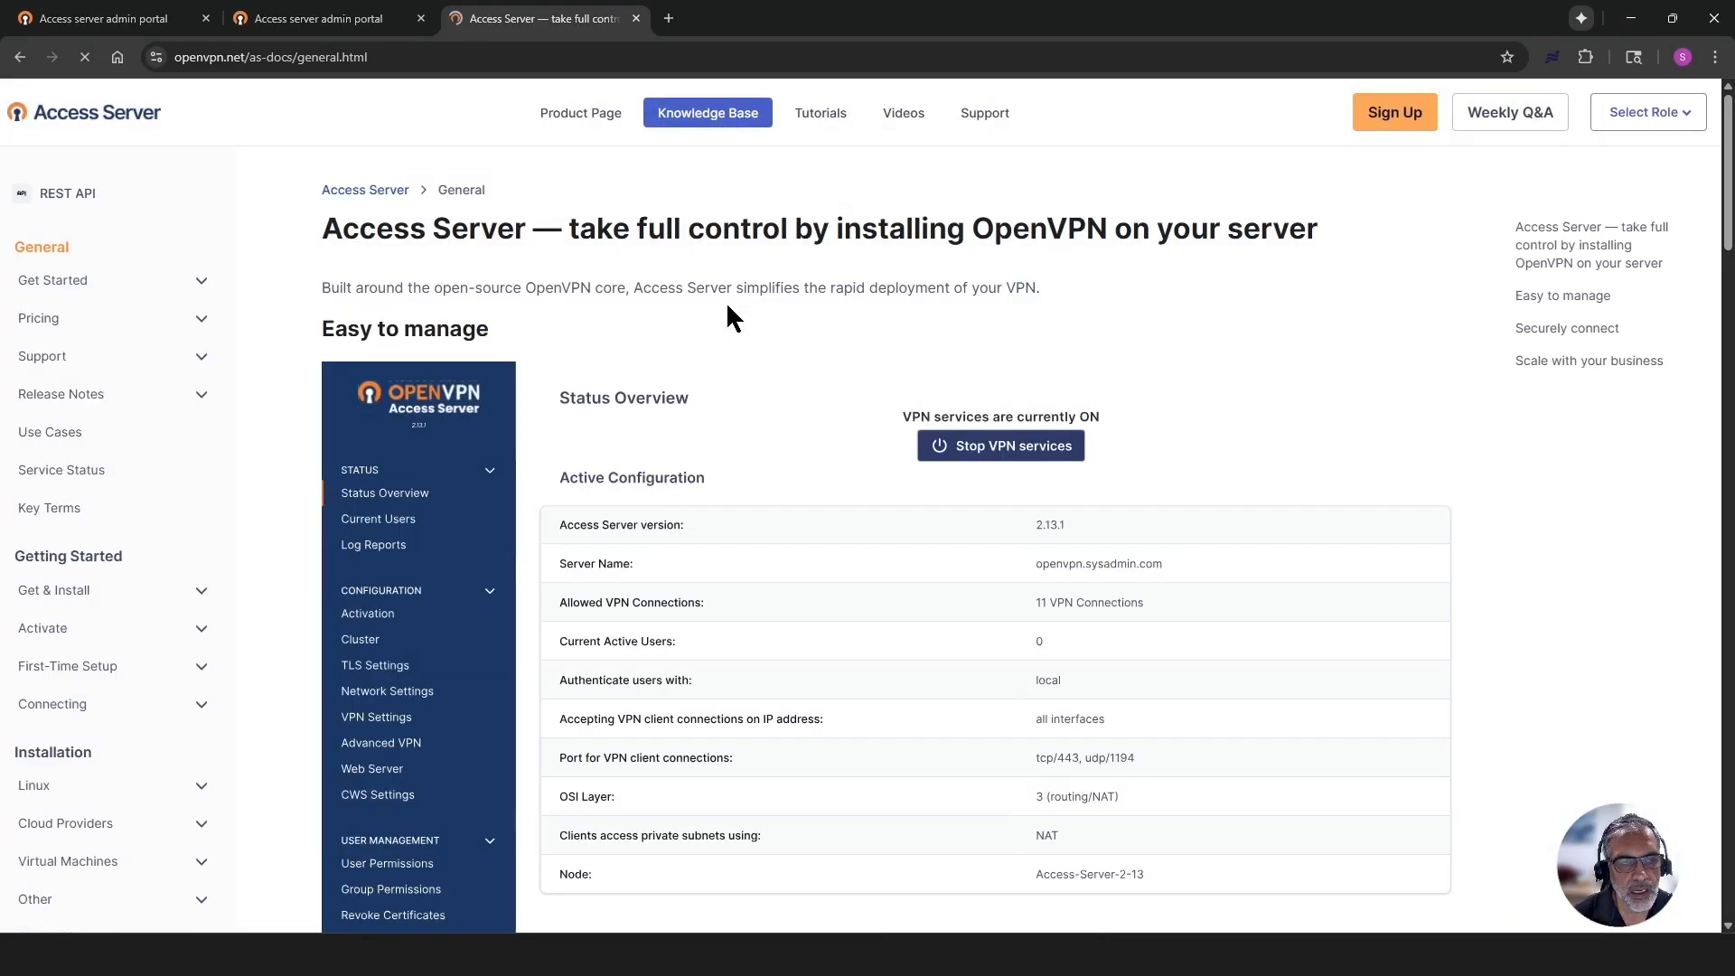